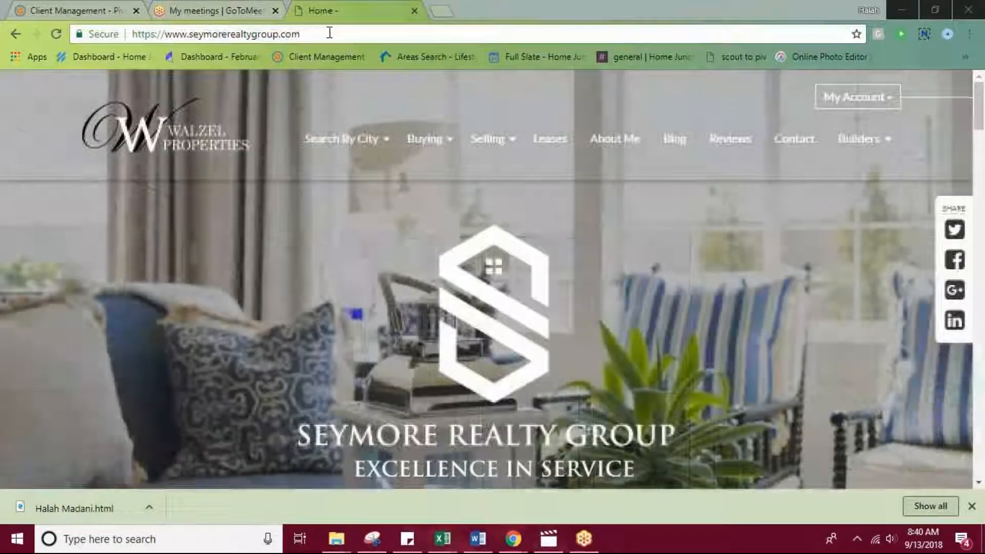
Open the wp-admin page of seymorerealtygroup.com and log in with the saved credentials.
left_click(329, 32)
left_click(339, 40)
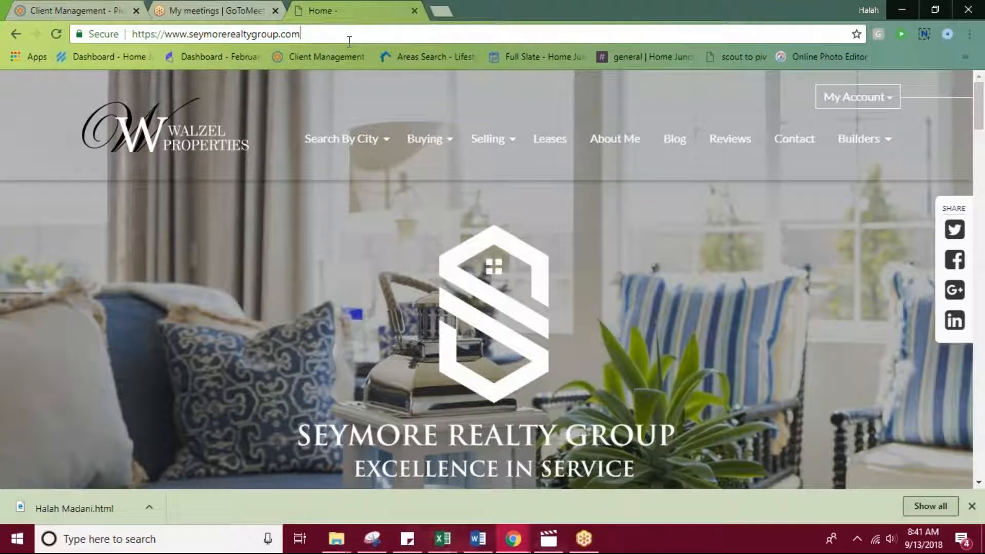
type("/")
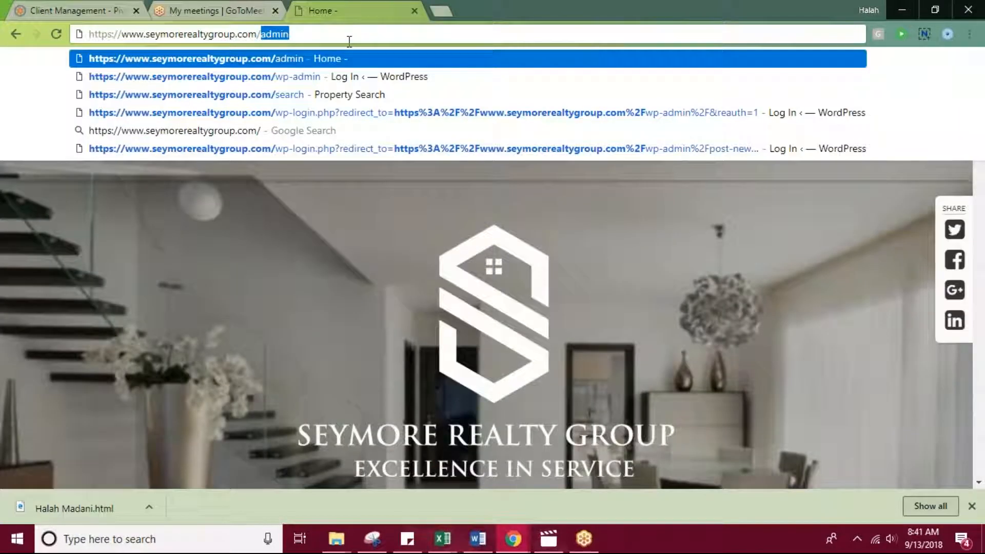
type("wp")
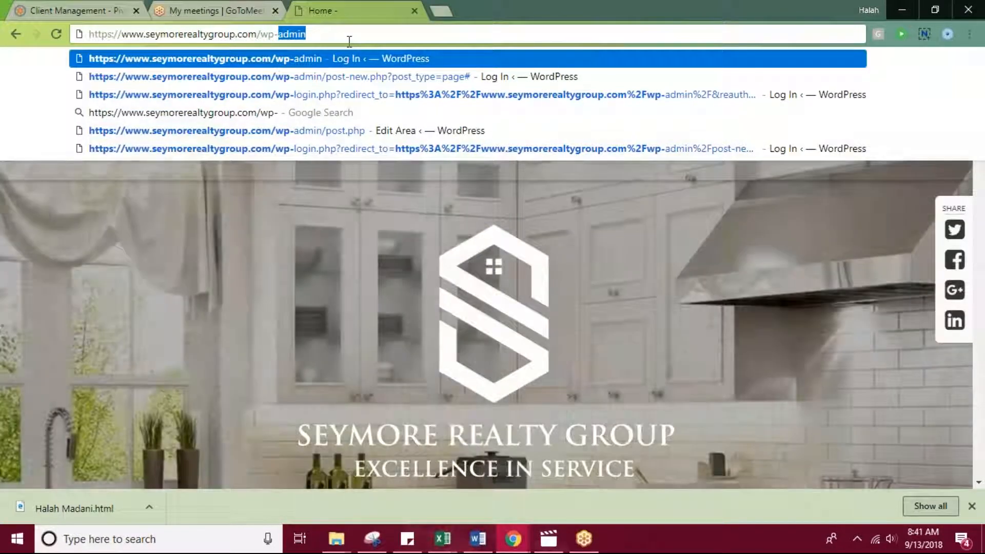
type("-admin")
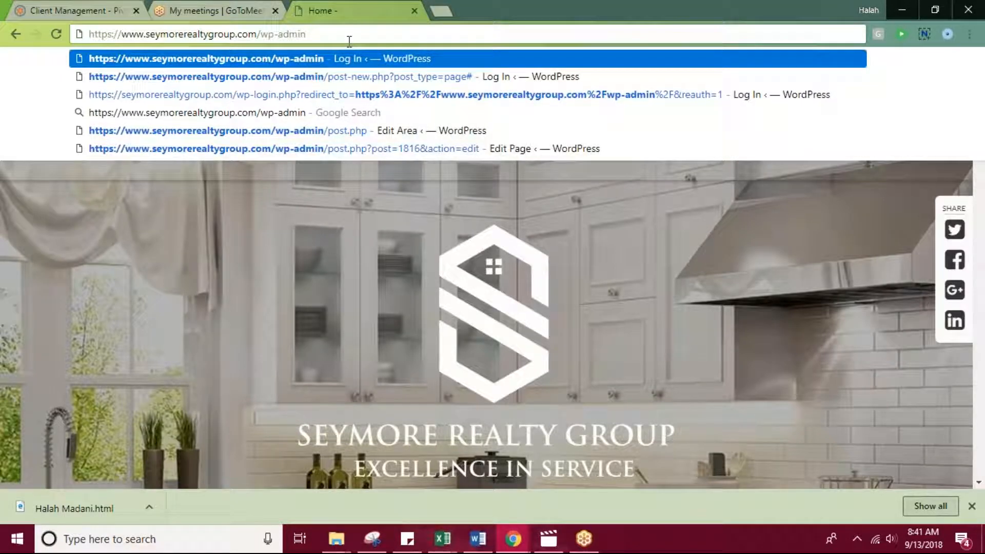
key("Return")
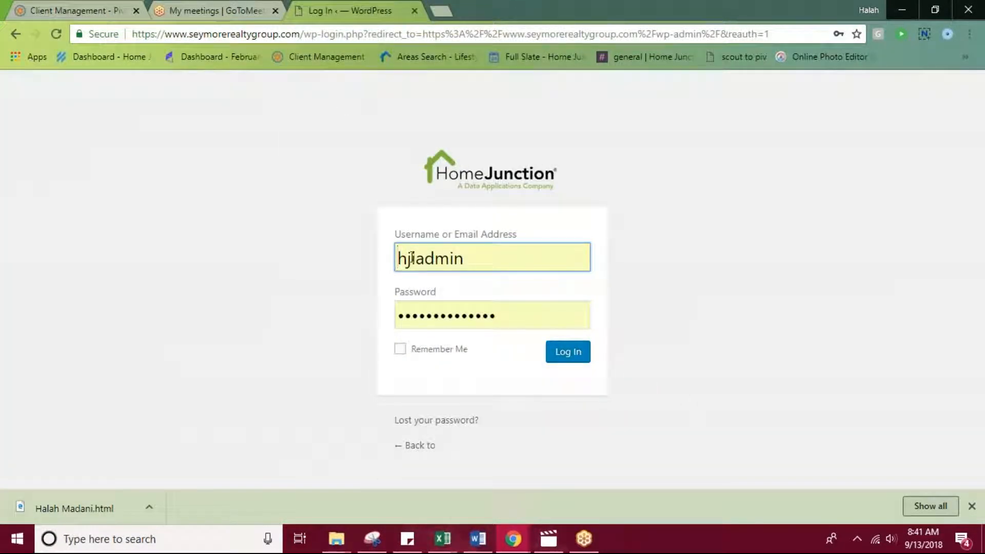
left_click(575, 358)
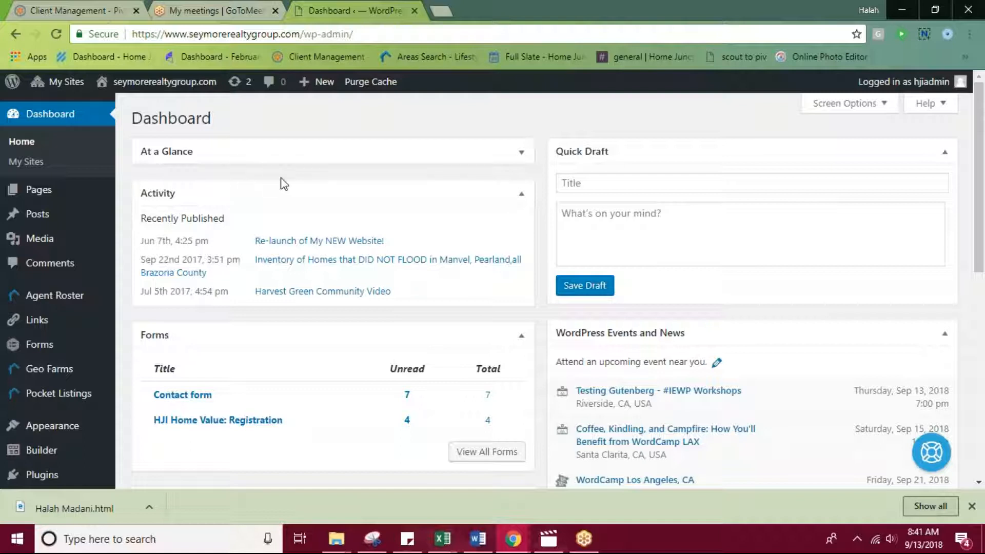
Create a new page and title it "Test".
mouse_move(35, 200)
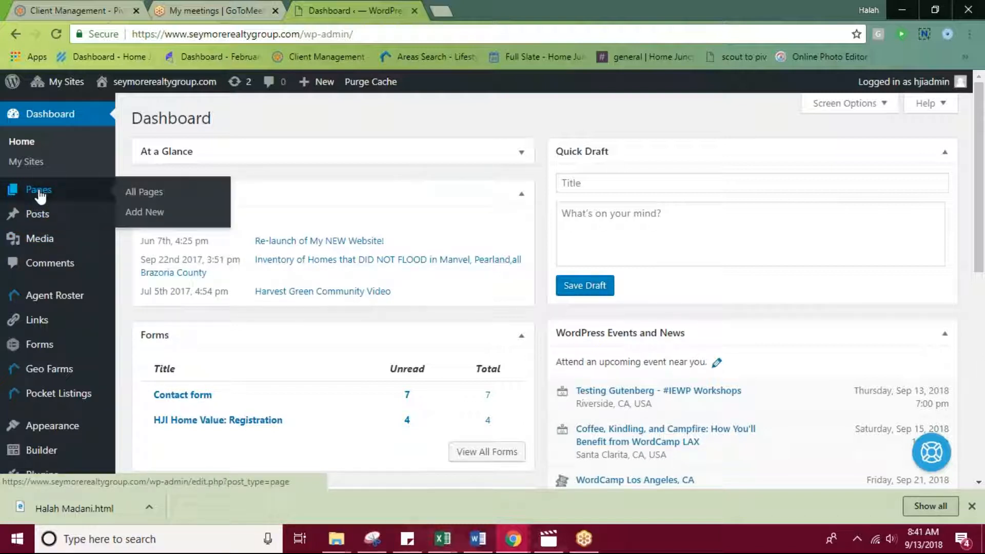
left_click(155, 214)
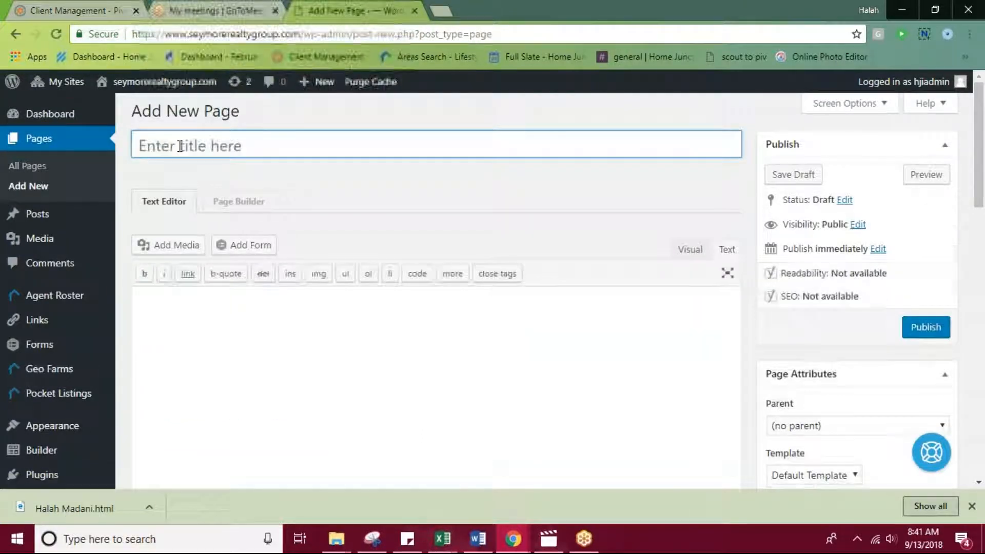
left_click(216, 361)
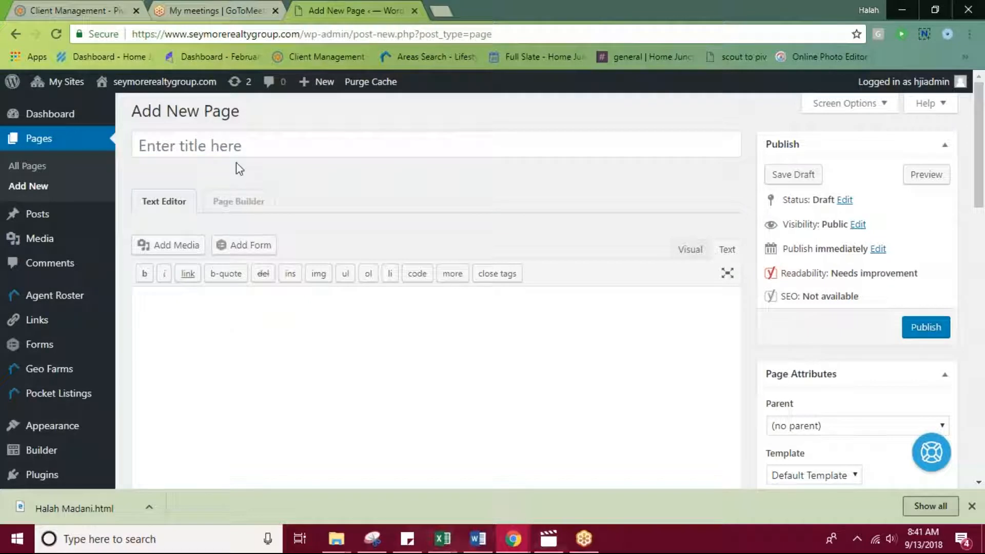
left_click(272, 150)
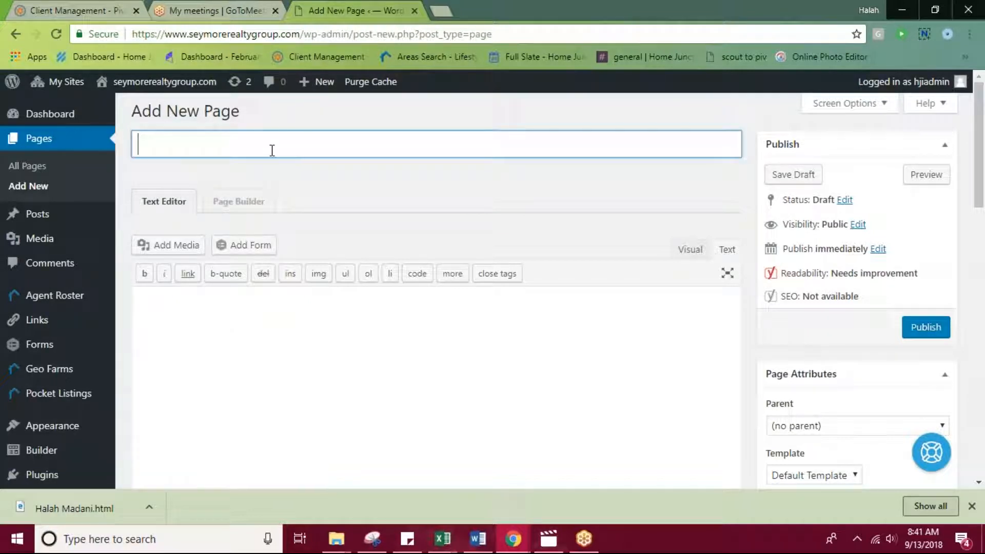
type("Test")
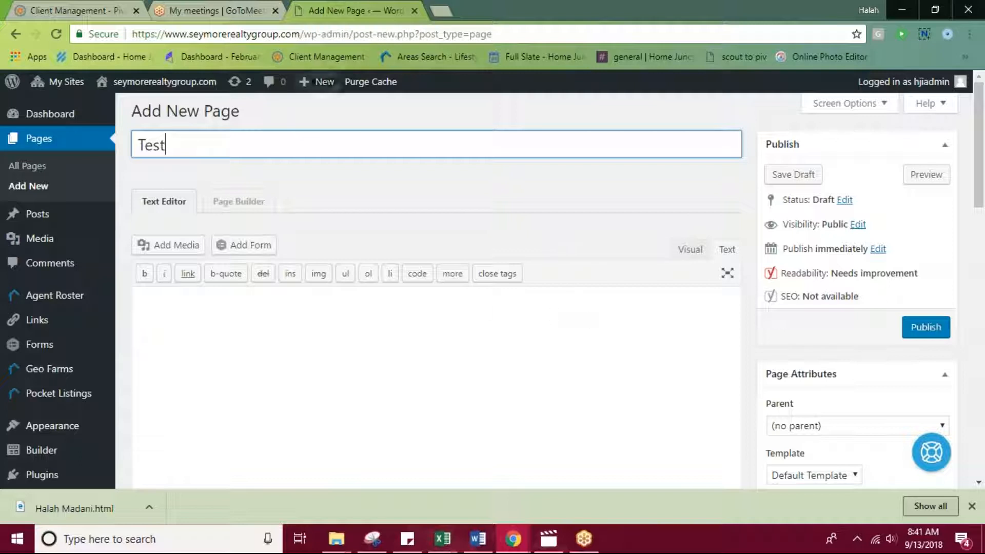
left_click(266, 336)
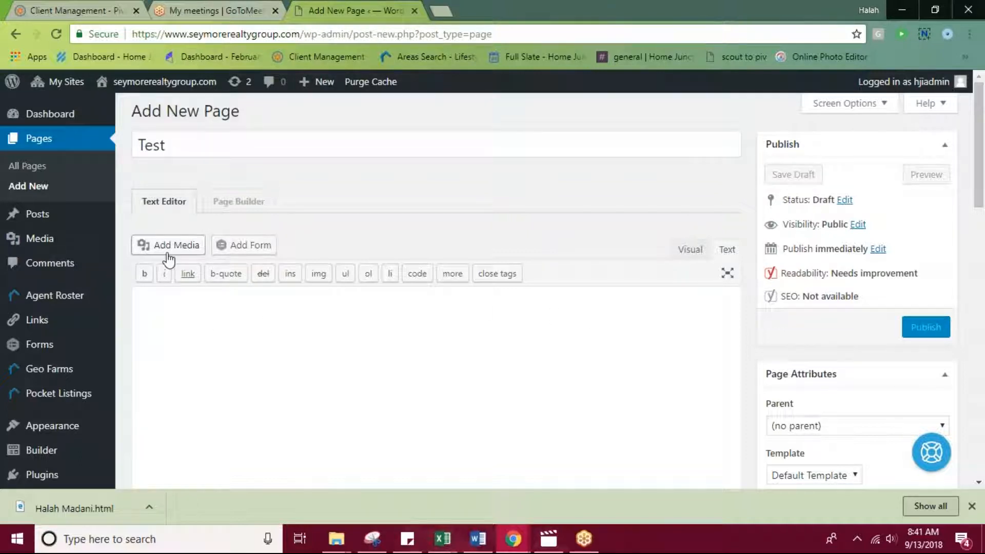
left_click(169, 246)
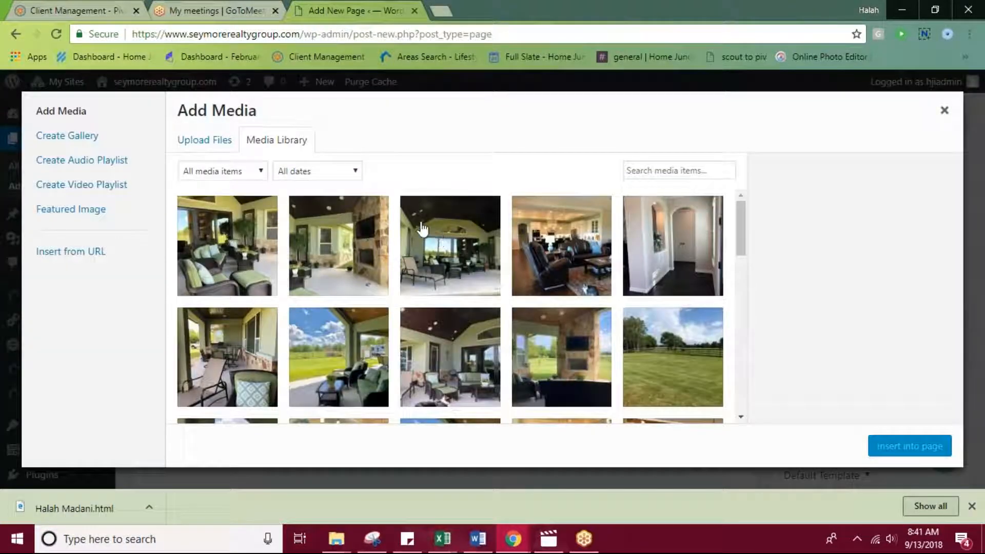
left_click(217, 254)
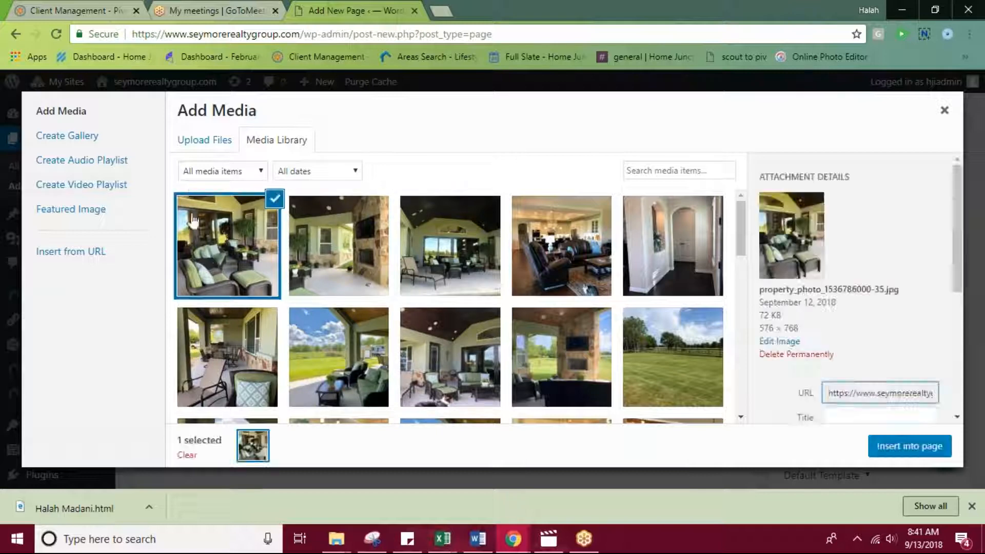
left_click(909, 446)
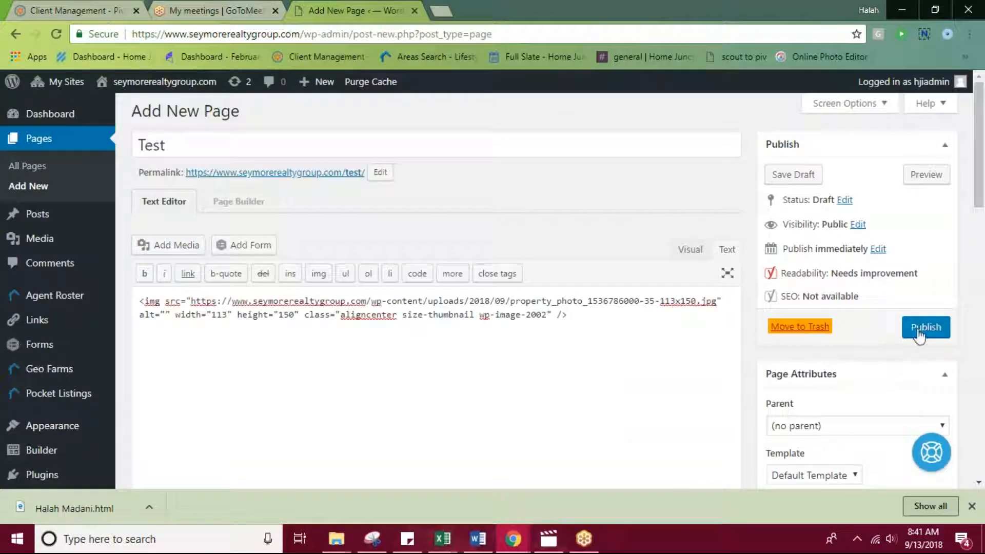
Examine the inserted photo in the page editor's Visual and Text modes, ending in Visual mode.
left_click(690, 250)
scroll(690, 246, "down", 5)
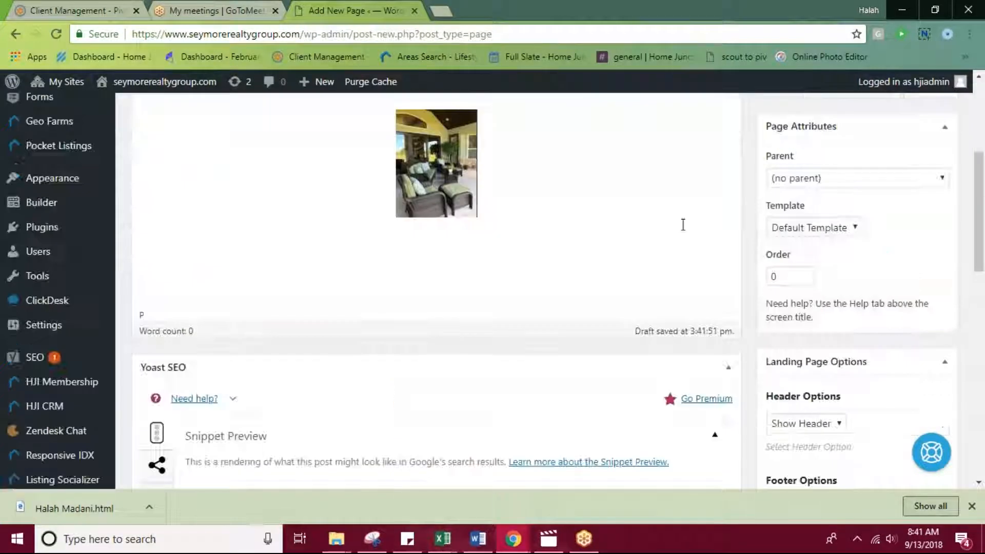
scroll(689, 249, "up", 5)
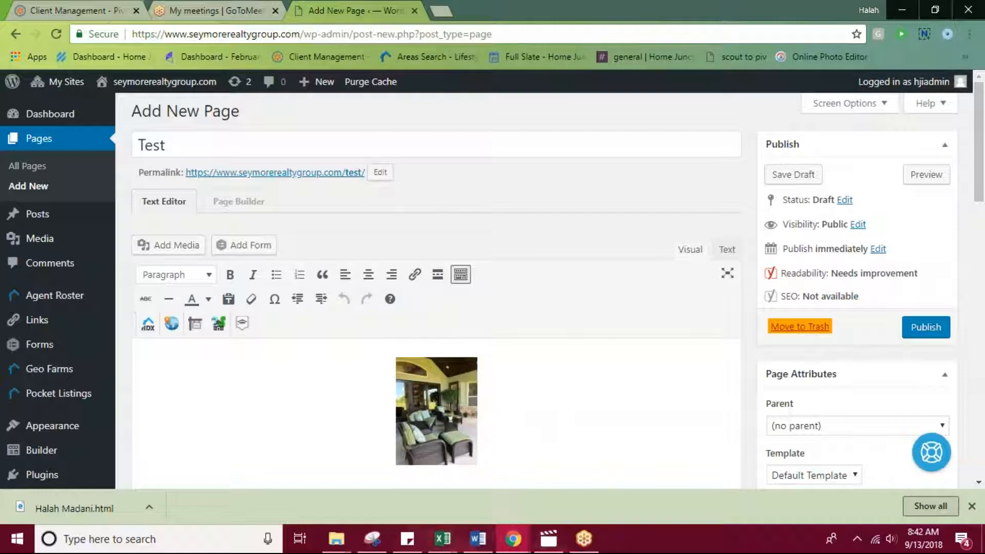
left_click(728, 251)
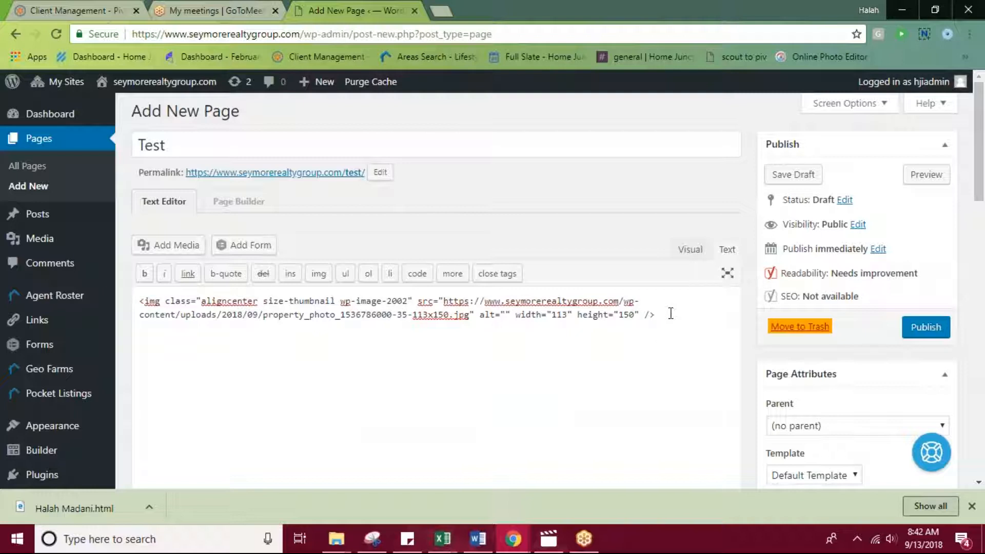
left_click(689, 249)
scroll(521, 268, "down", 3)
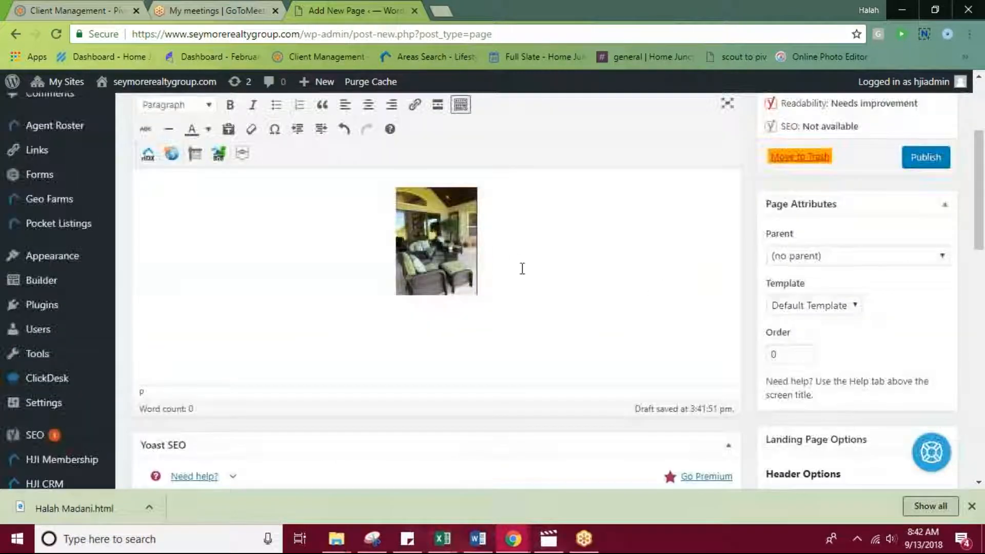
scroll(169, 183, "up", 3)
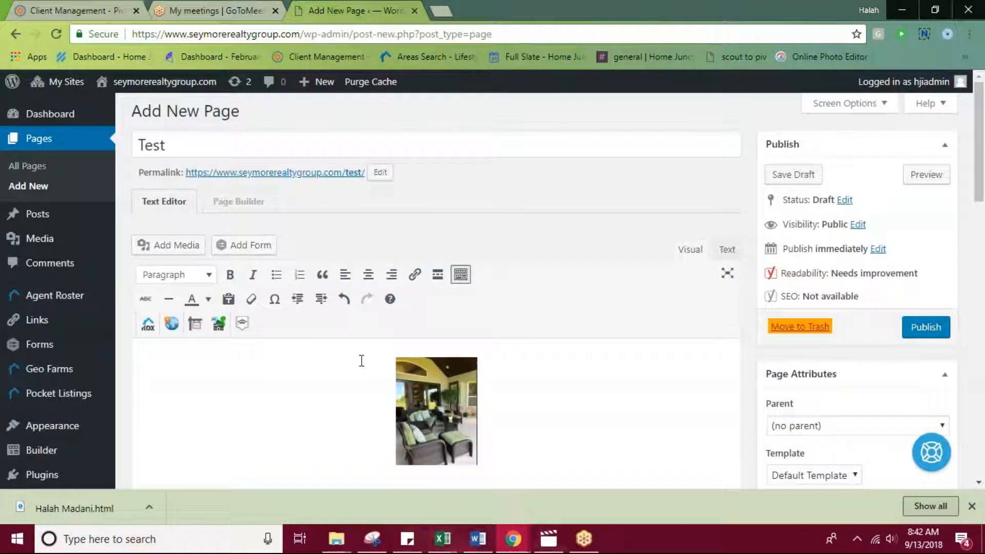
Publish the Test page and open the site's navigation menu editor.
left_click(941, 323)
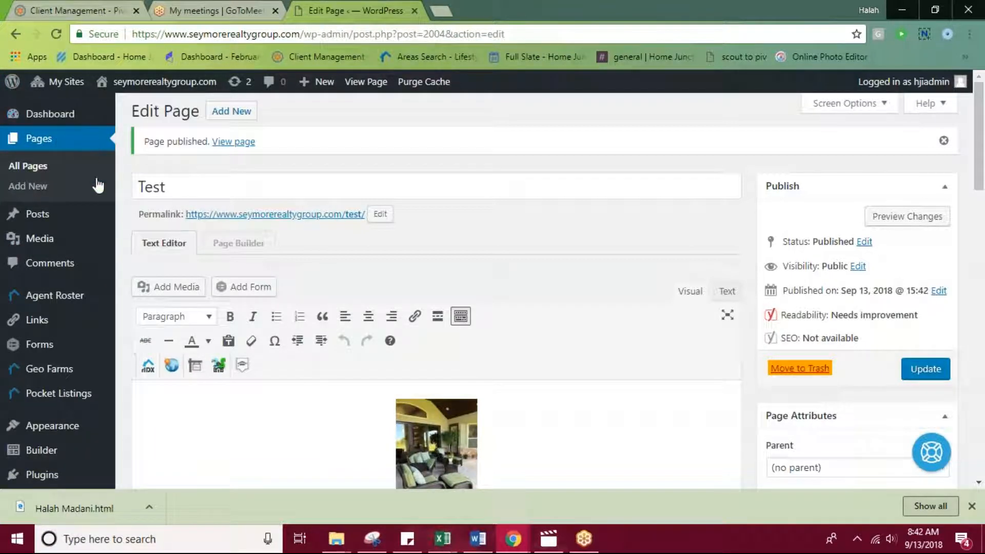
mouse_move(77, 428)
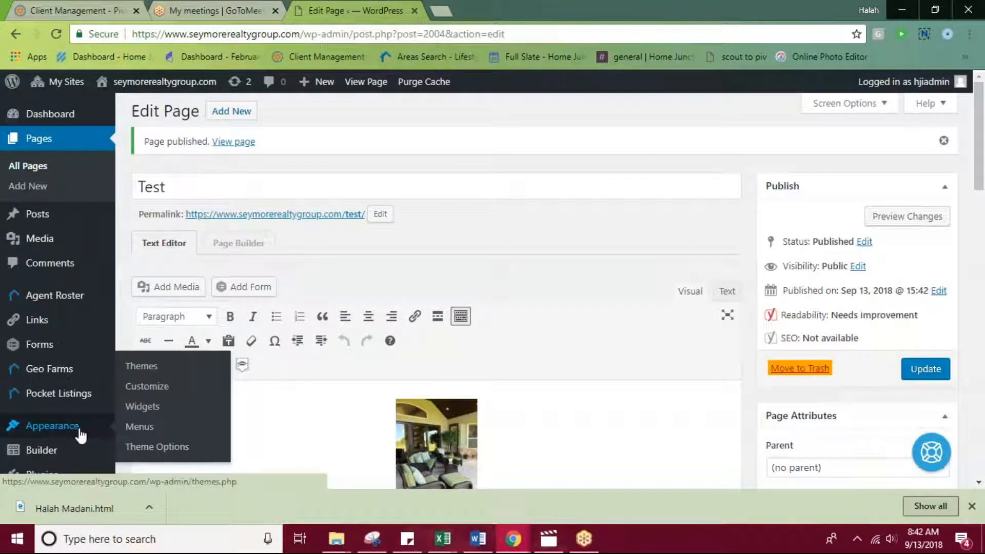
left_click(141, 428)
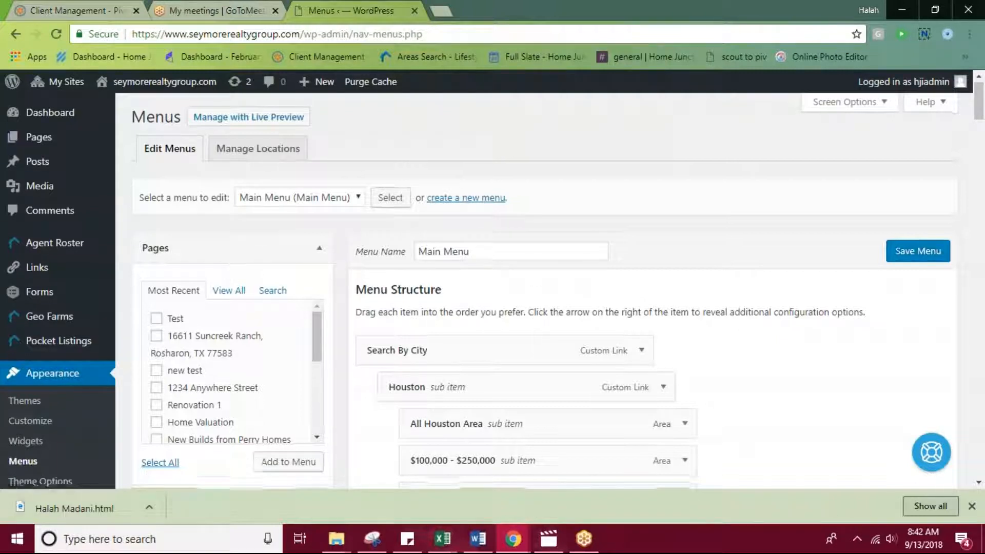
Look through the kinds of content that can be added to the Main Menu, including Geo Farms and Agents.
scroll(241, 259, "down", 2)
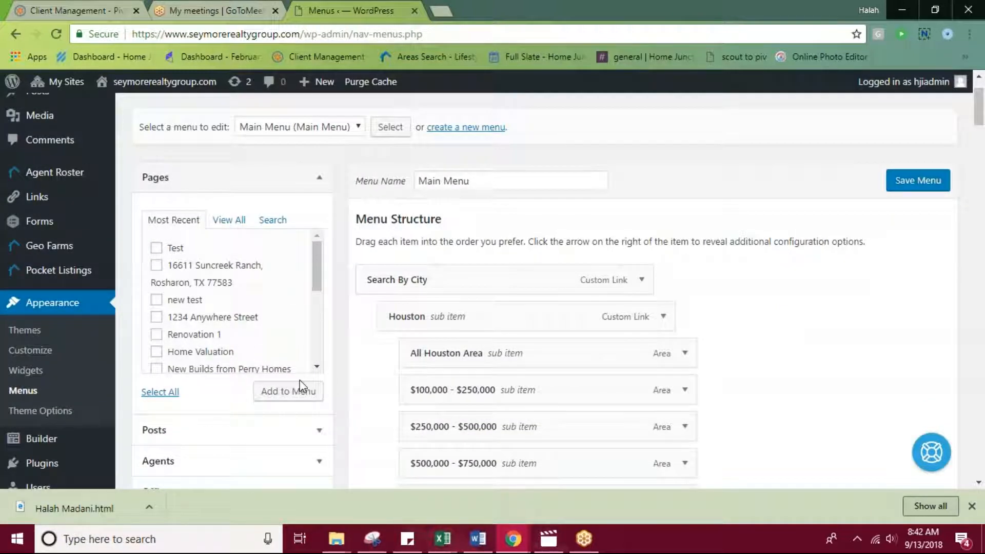
scroll(277, 308, "down", 2)
scroll(379, 410, "down", 3)
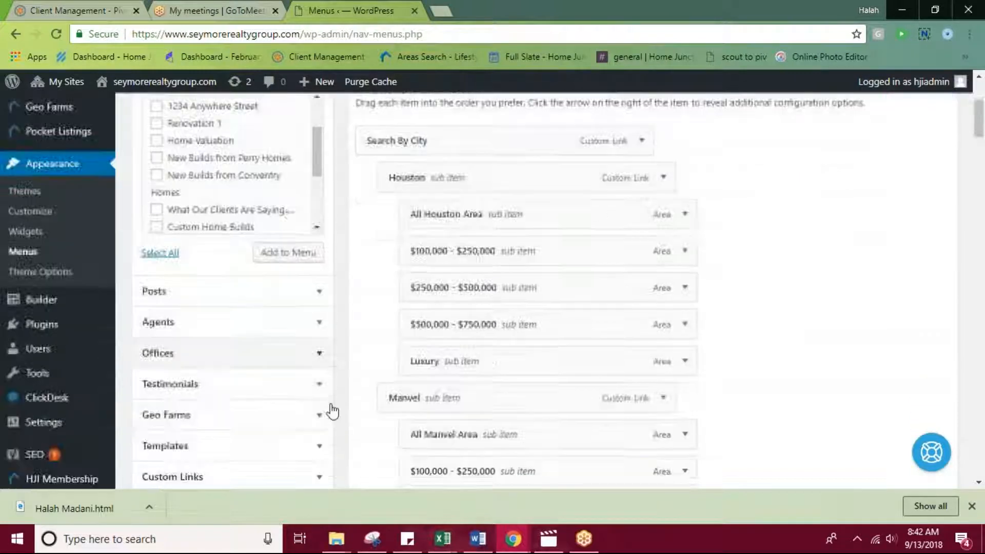
scroll(339, 385, "down", 5)
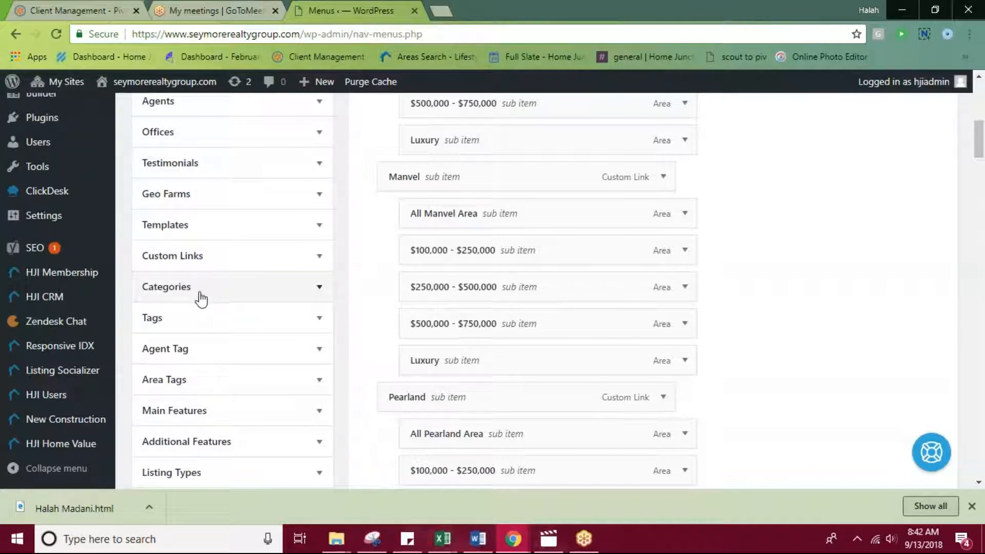
left_click(319, 194)
scroll(201, 365, "up", 1)
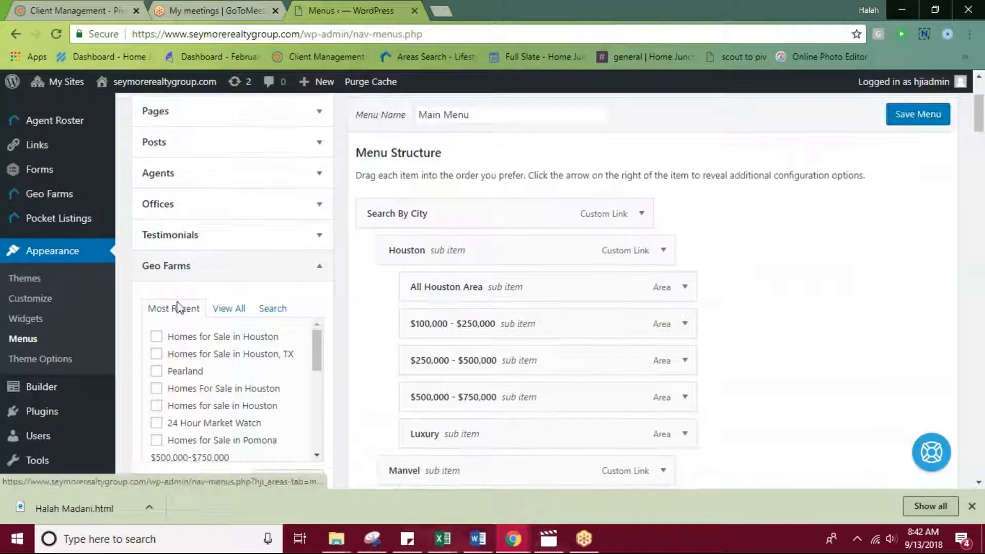
left_click(318, 174)
scroll(242, 269, "up", 2)
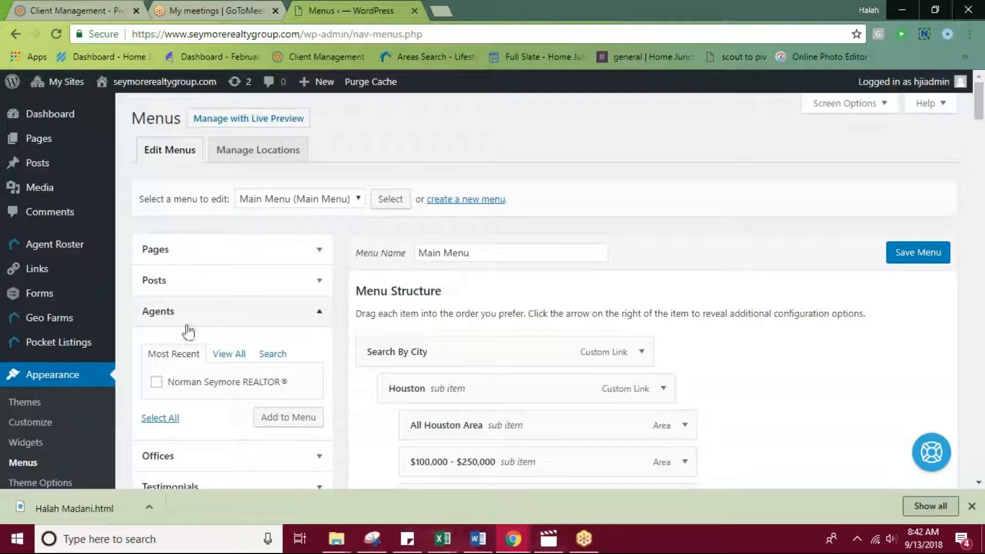
Add the Test page from the most recent pages to the Main Menu.
left_click(318, 255)
scroll(149, 375, "down", 2)
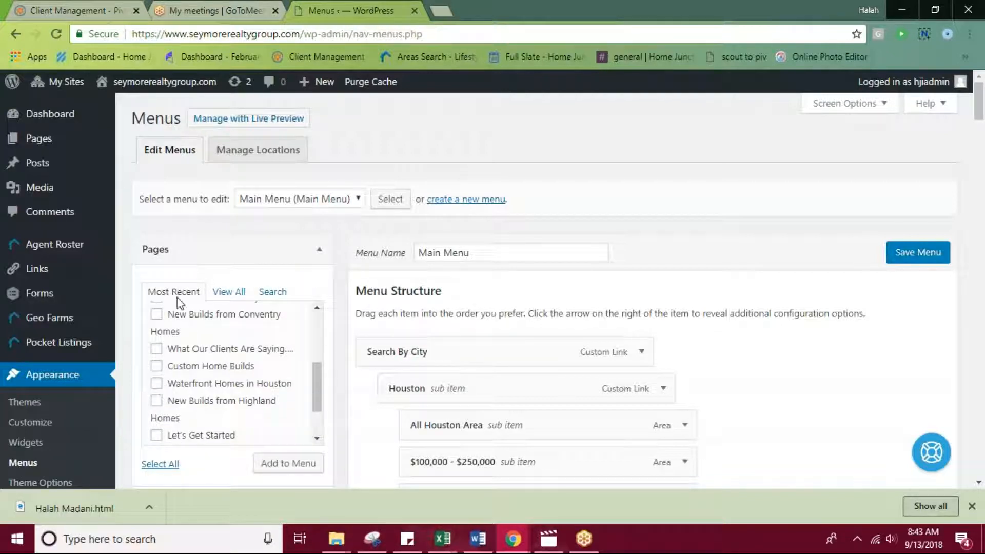
scroll(190, 411, "up", 3)
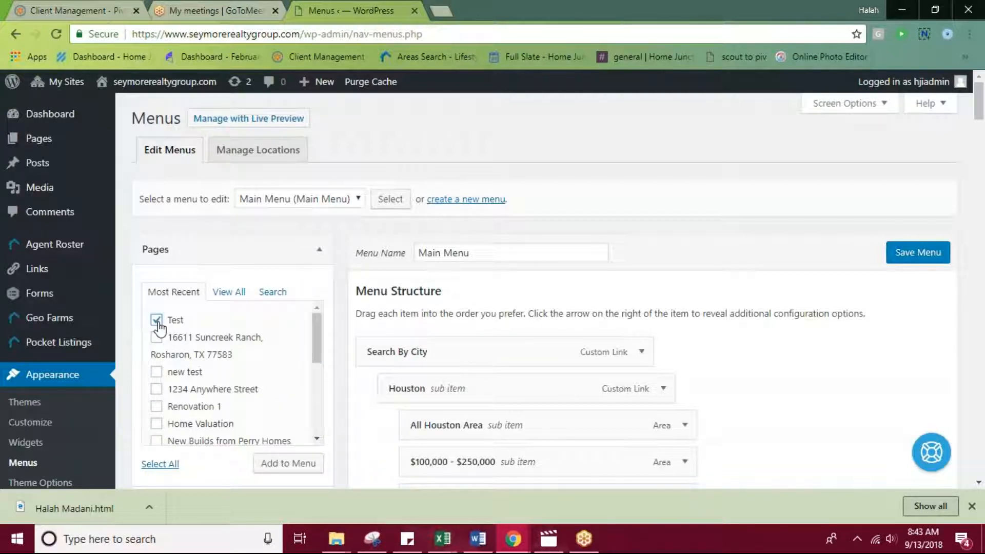
left_click(275, 467)
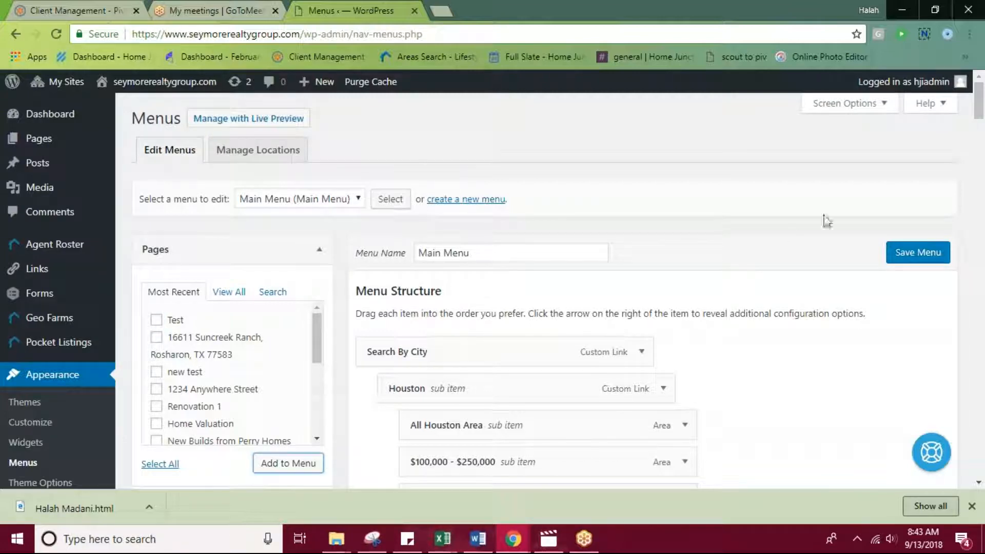
Move the Test item up in the Main Menu and nest it as the first sub item under Selling.
scroll(770, 325, "down", 15)
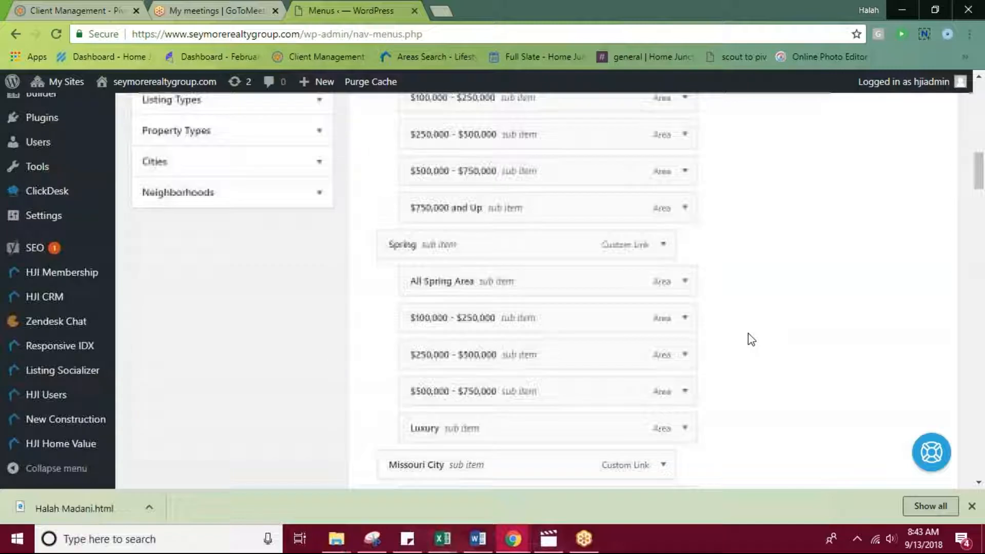
scroll(751, 339, "down", 15)
scroll(719, 359, "down", 20)
scroll(734, 370, "down", 20)
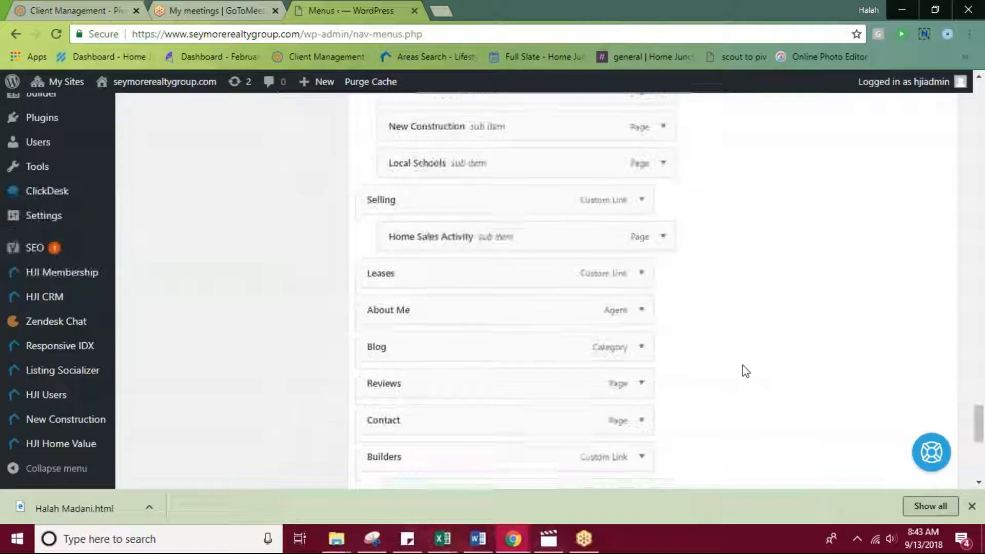
scroll(743, 367, "down", 7)
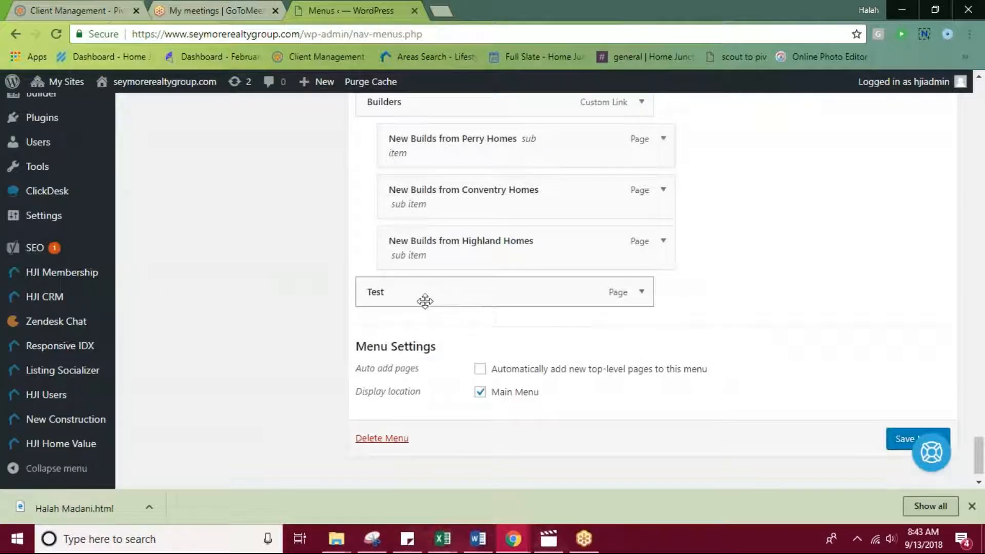
left_click_drag(463, 290, 425, 329)
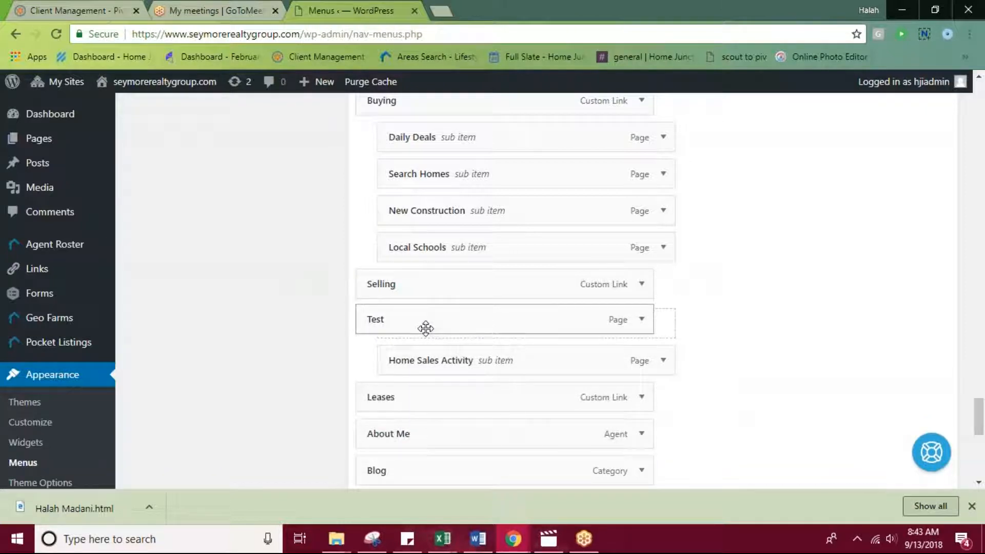
left_click_drag(425, 328, 446, 325)
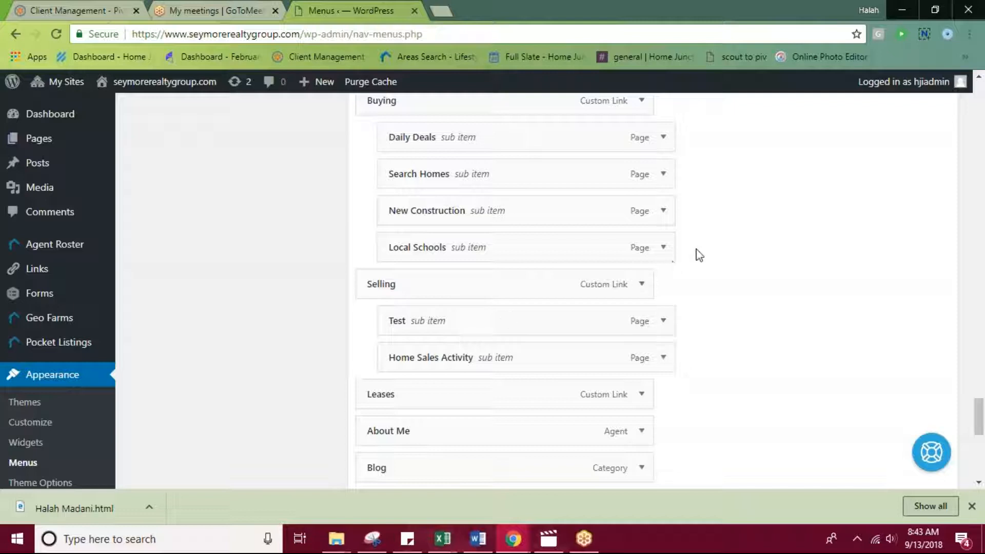
Remove the Test item from under Selling and save the Main Menu.
scroll(893, 334, "down", 9)
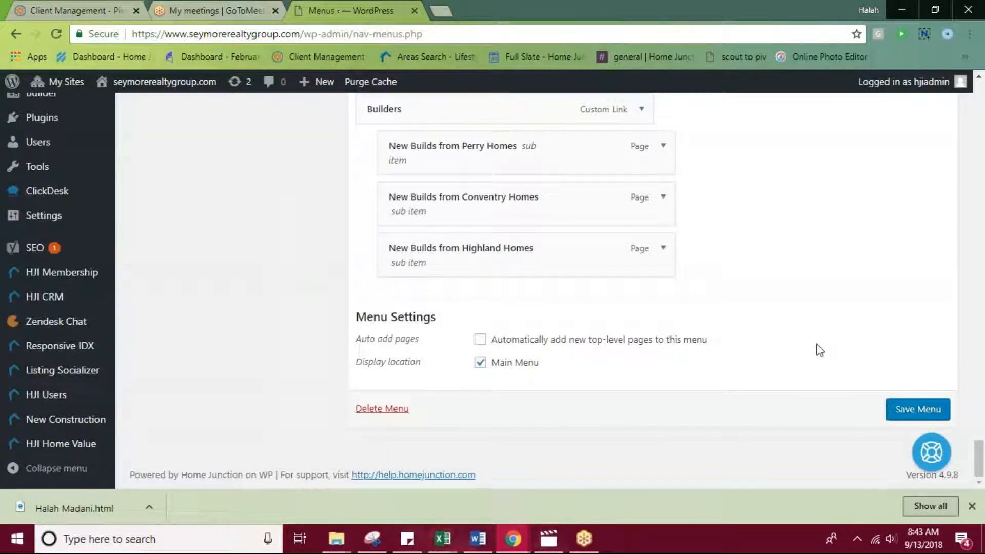
scroll(816, 349, "up", 5)
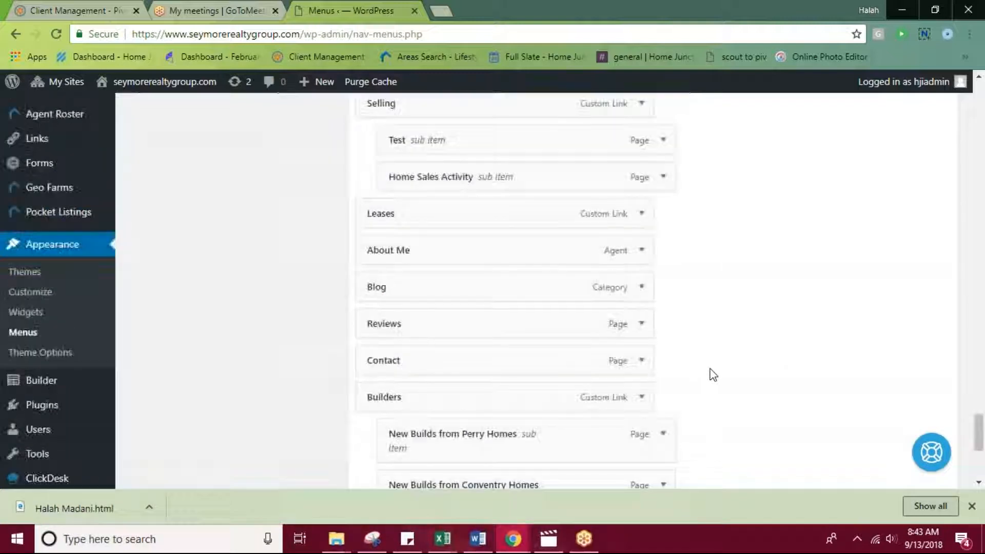
scroll(713, 376, "up", 3)
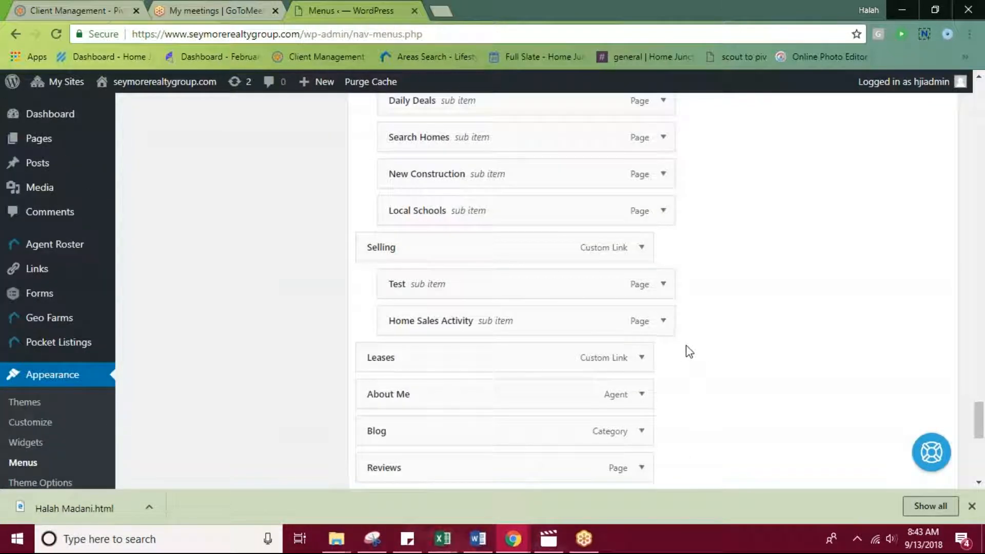
left_click(664, 285)
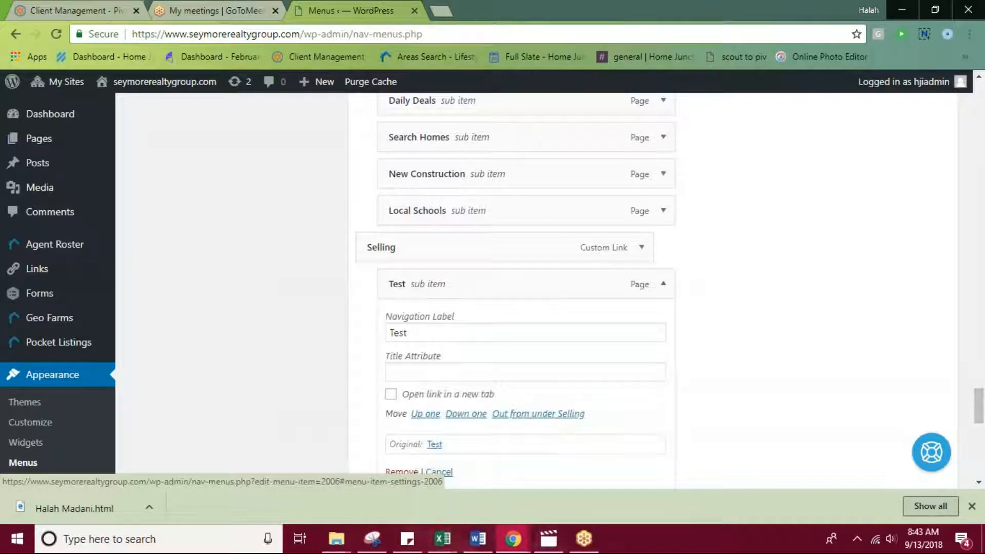
scroll(663, 287, "down", 1)
left_click(401, 400)
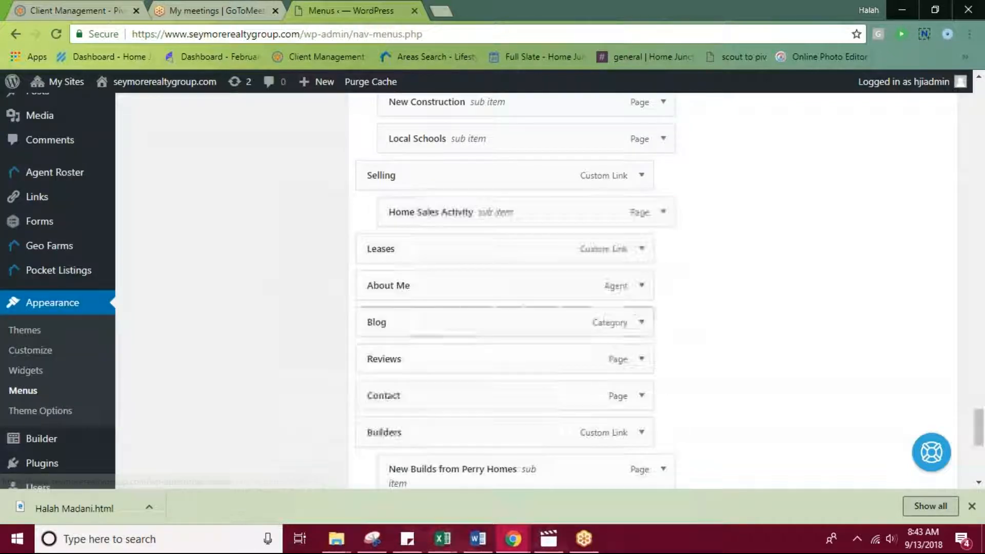
scroll(803, 313, "down", 6)
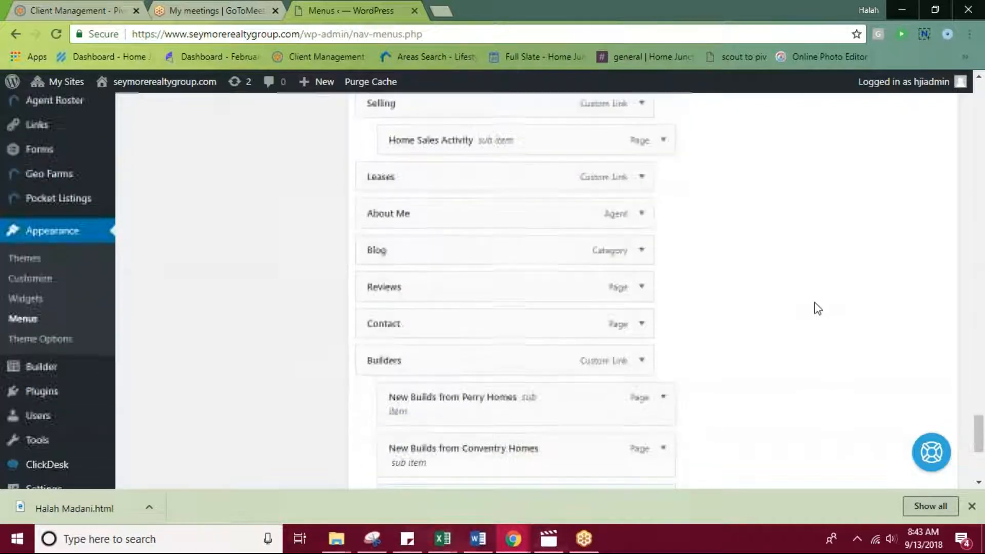
left_click(919, 410)
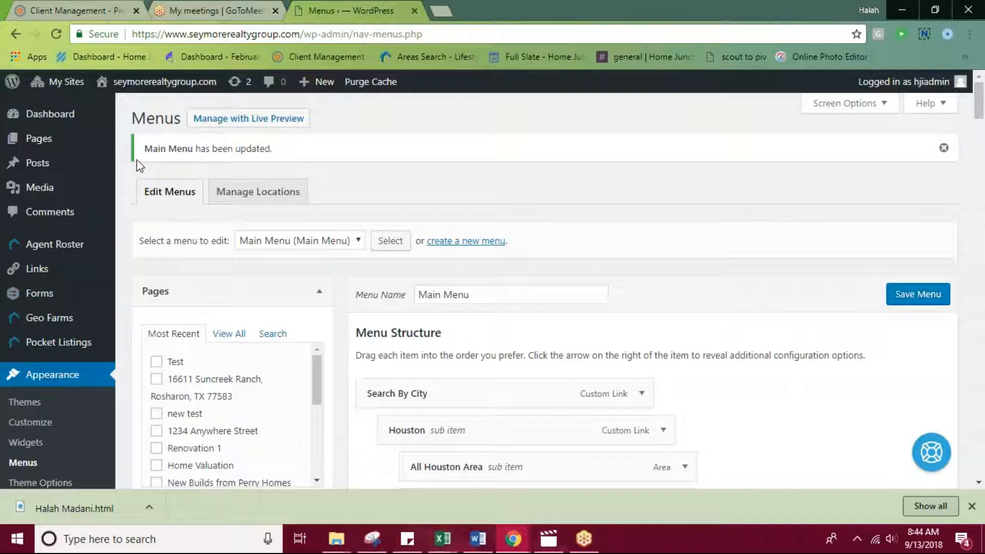
Open the site's Posts list and start a new post.
mouse_move(77, 171)
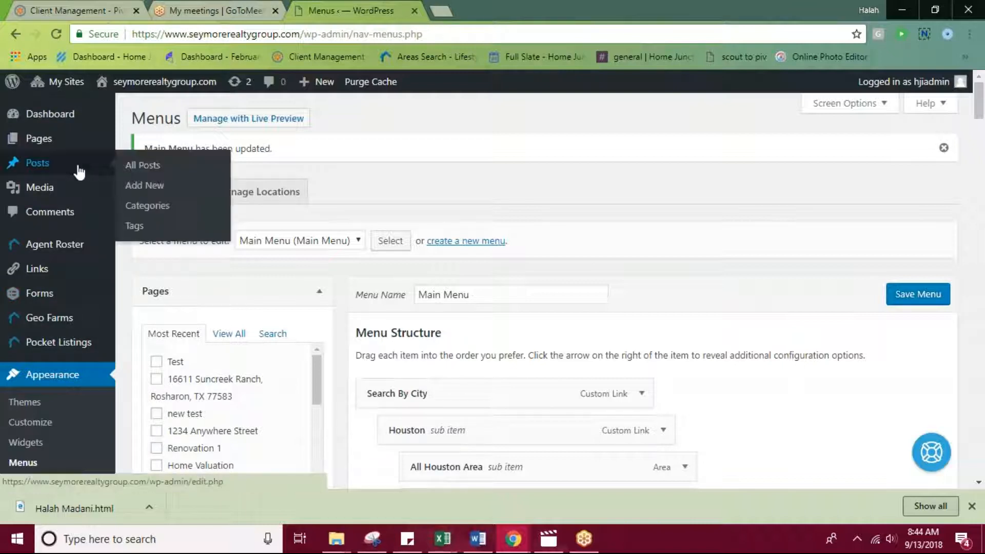
left_click(37, 167)
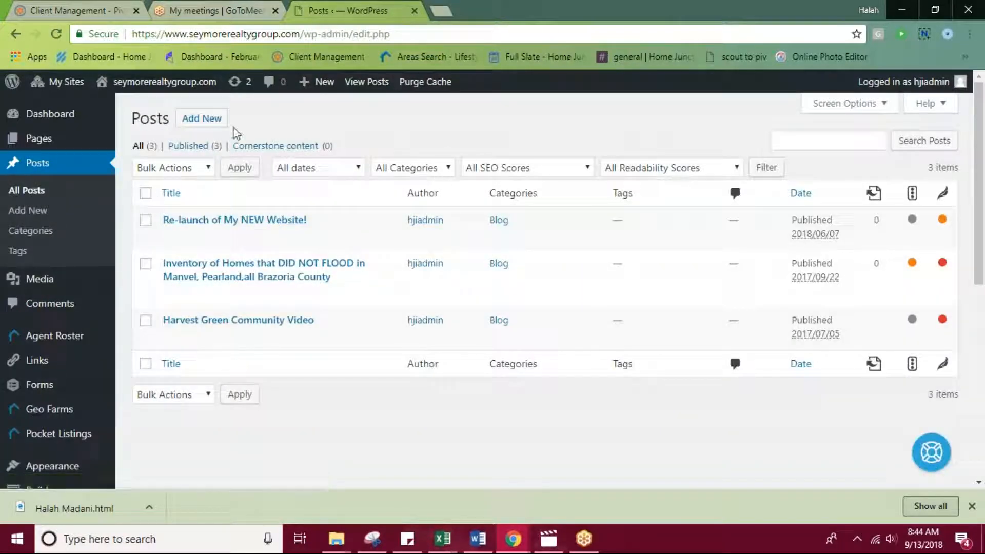
left_click(216, 122)
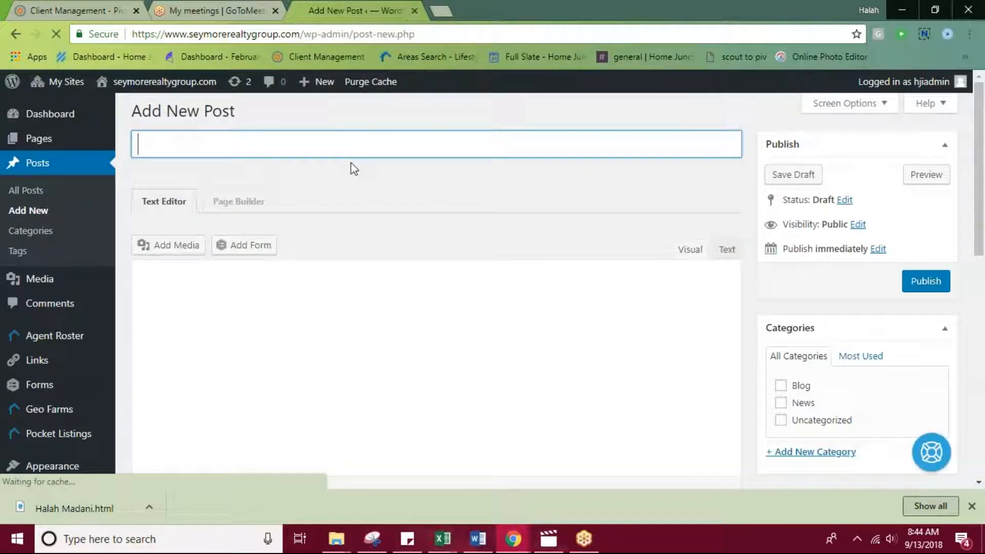
scroll(374, 255, "down", 3)
left_click(240, 214)
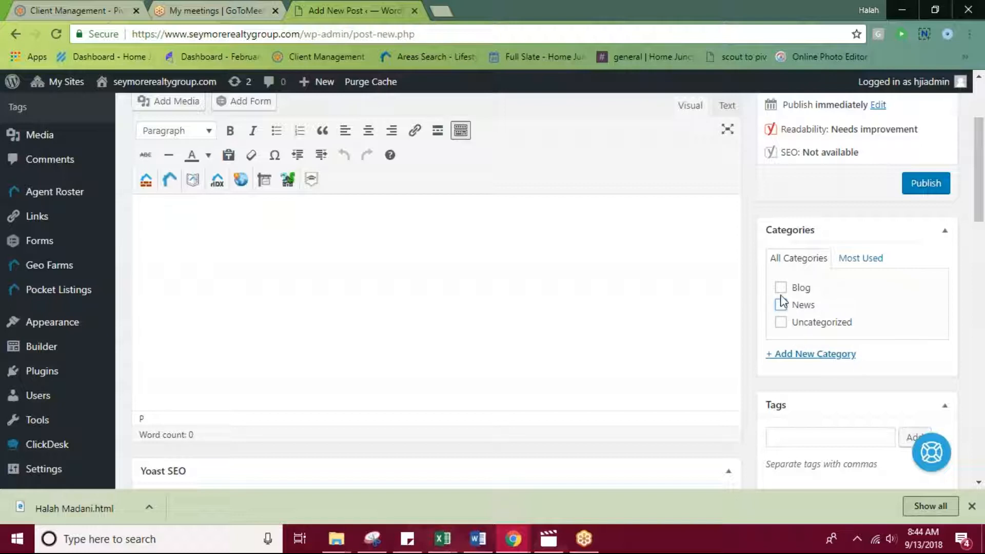
Assign the Blog and Uncategorized categories to the new post and clear both again.
left_click(780, 322)
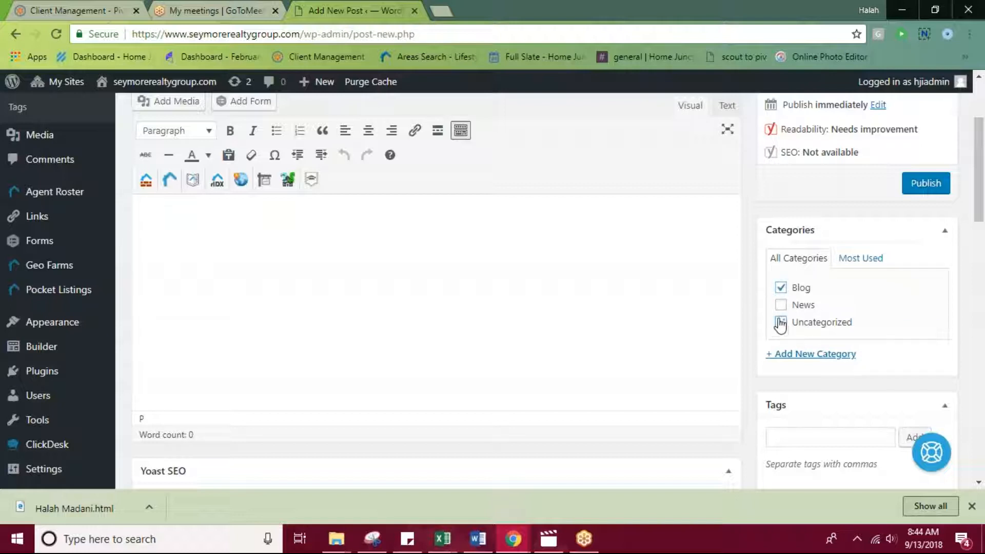
left_click(782, 289)
left_click(780, 322)
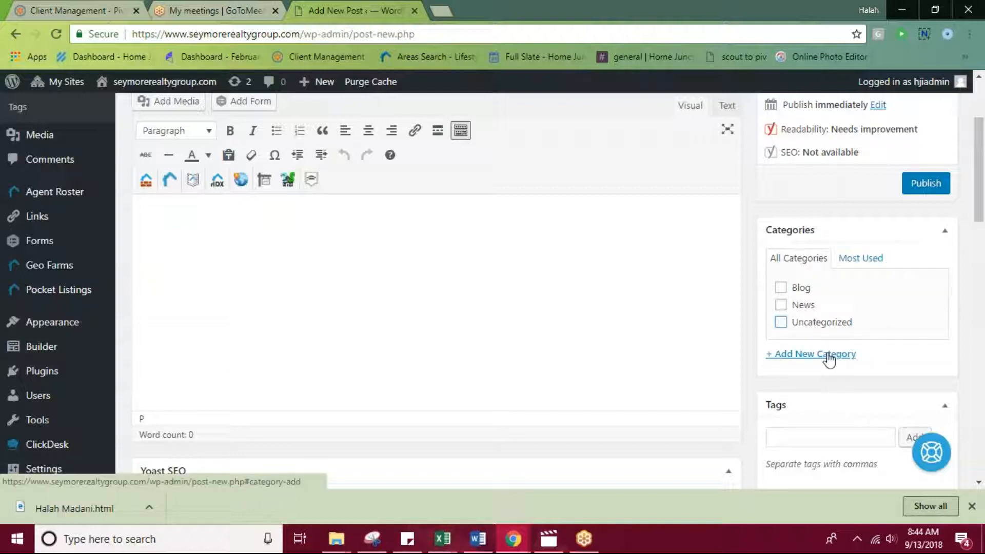
Look at the new post's Tags field and the library and upload options for its featured image, leaving the image unset.
scroll(790, 328, "down", 3)
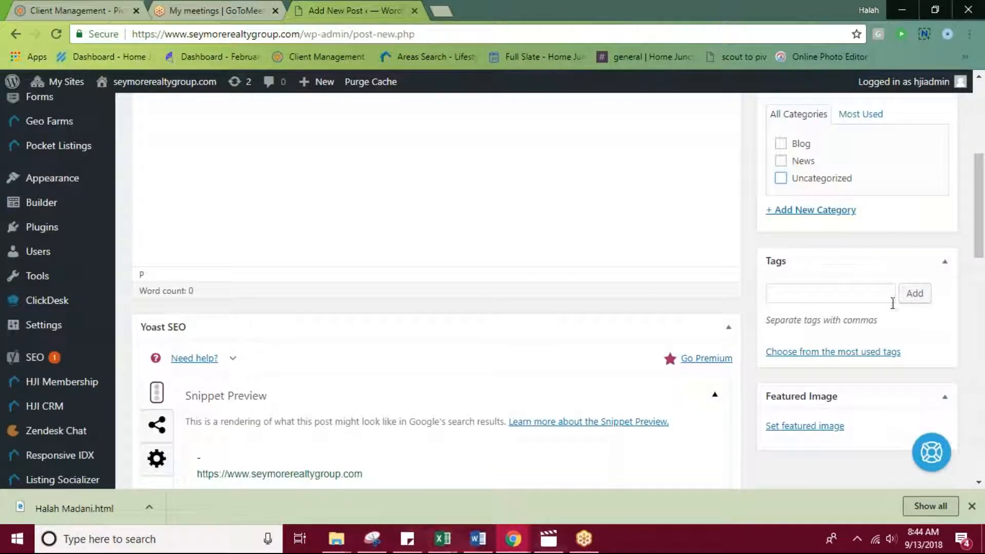
left_click(832, 294)
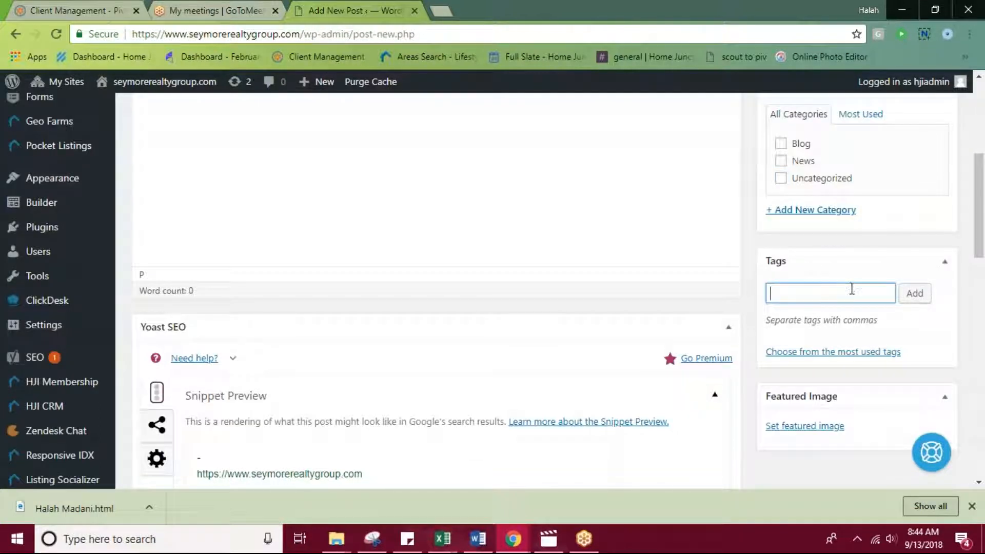
scroll(852, 290, "down", 1)
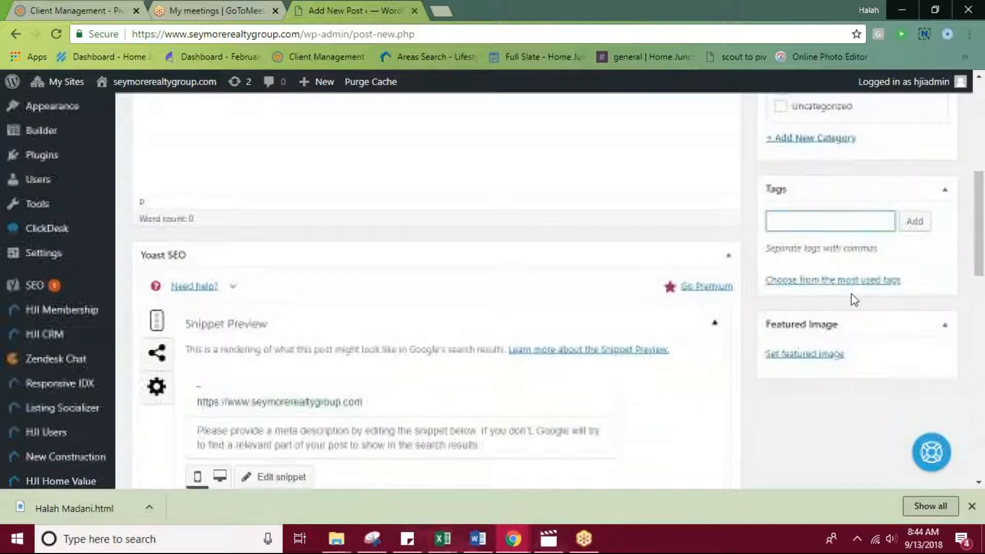
left_click(816, 359)
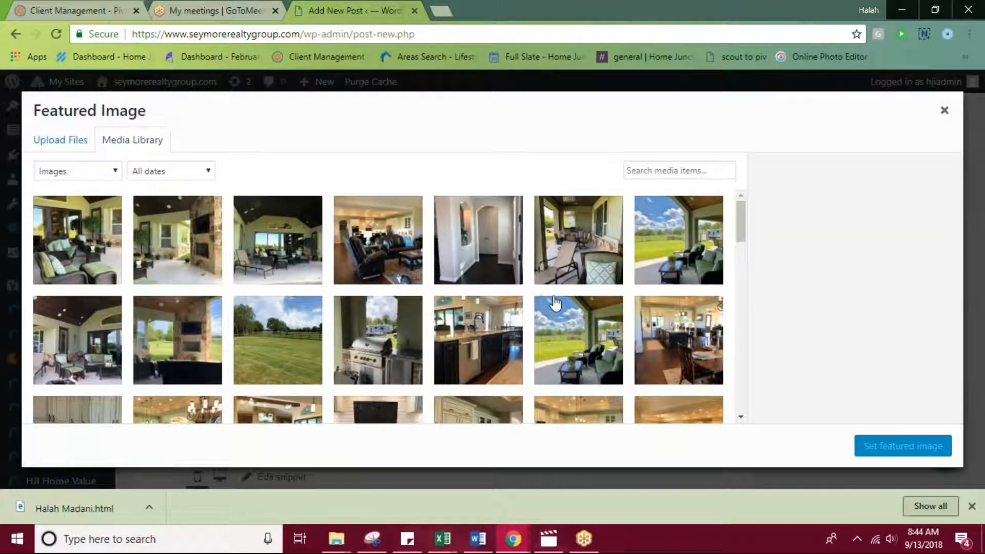
left_click(57, 148)
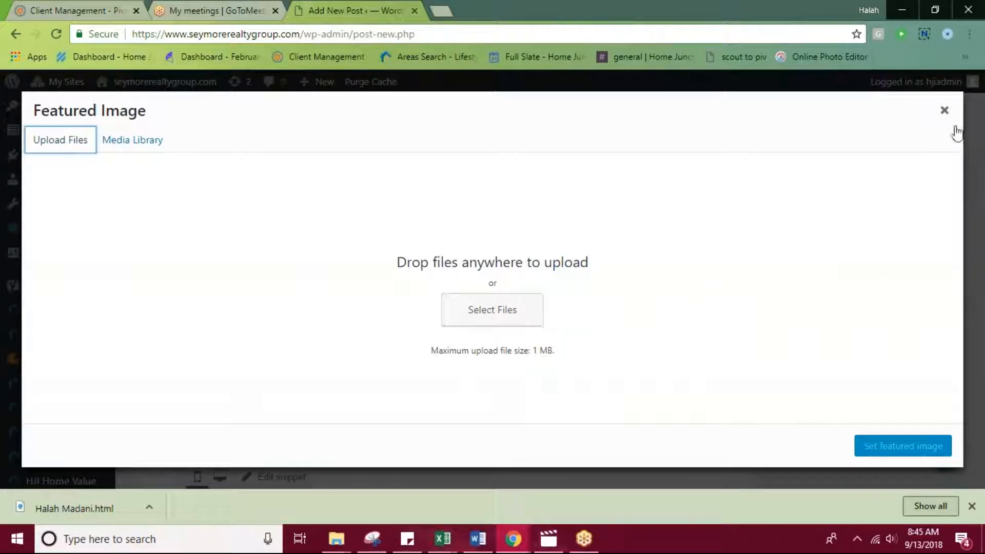
left_click(946, 112)
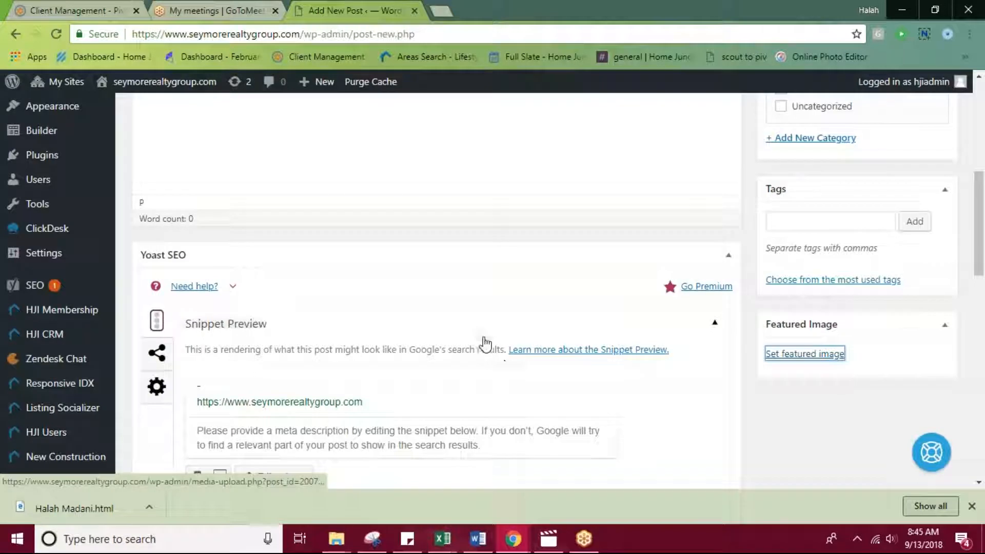
Open the site's Media Library and view the attachment details of the living room photo with the leather armchair.
scroll(493, 342, "up", 10)
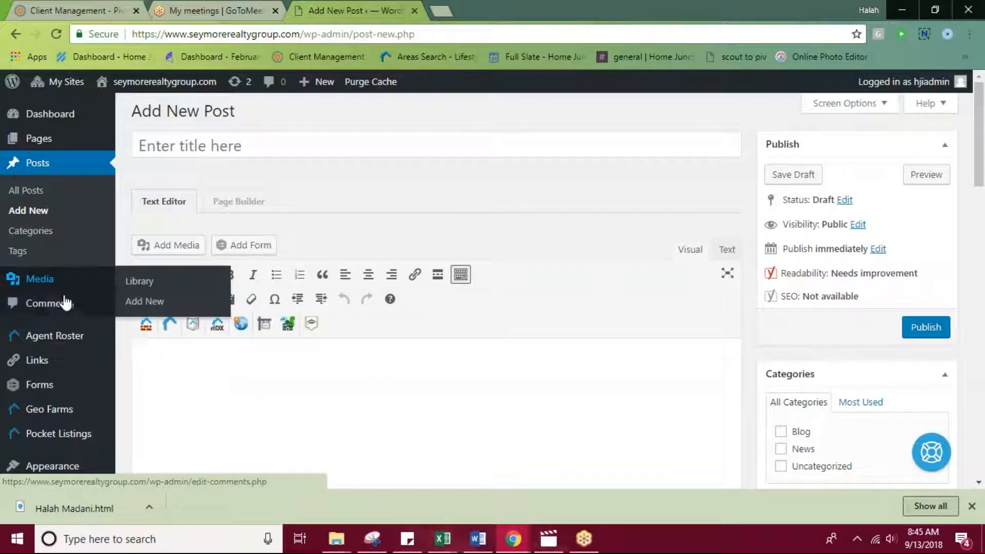
left_click(40, 282)
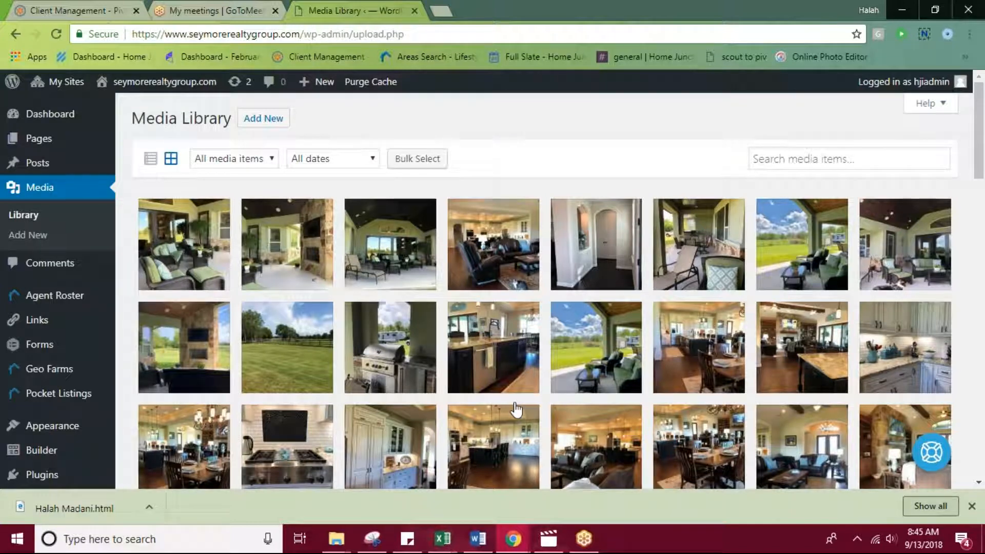
left_click(526, 247)
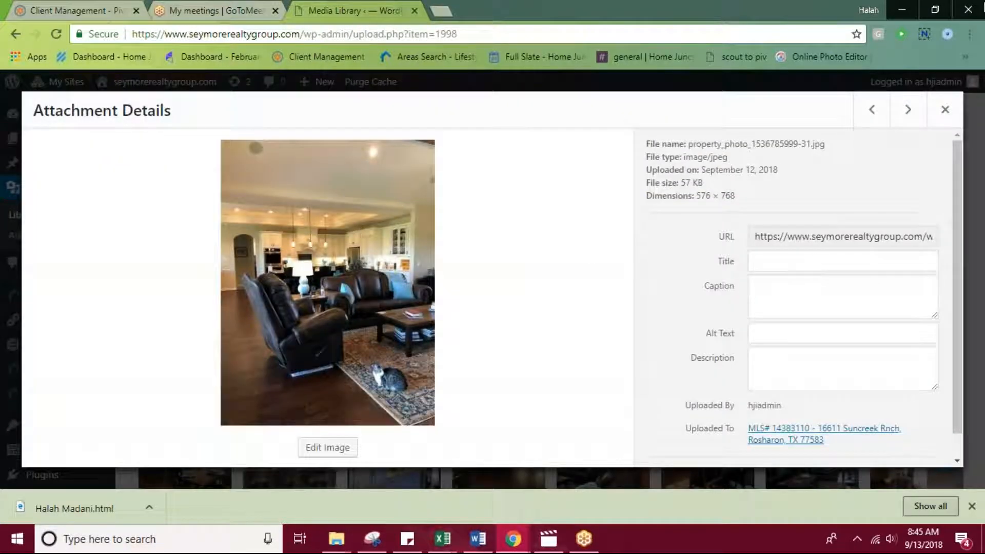
left_click(945, 110)
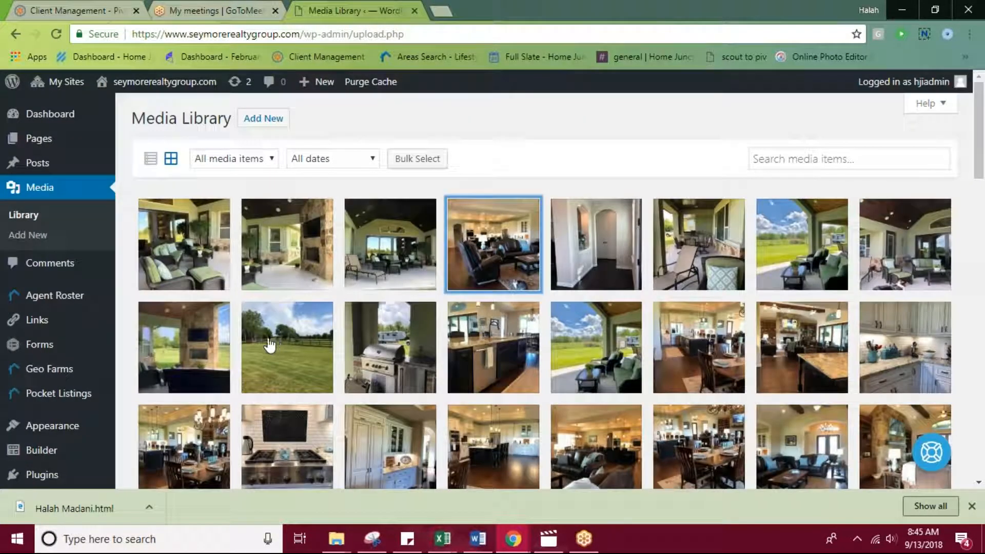
Open the Media Library's uploader and try to upload the downloaded HTML file.
left_click(270, 124)
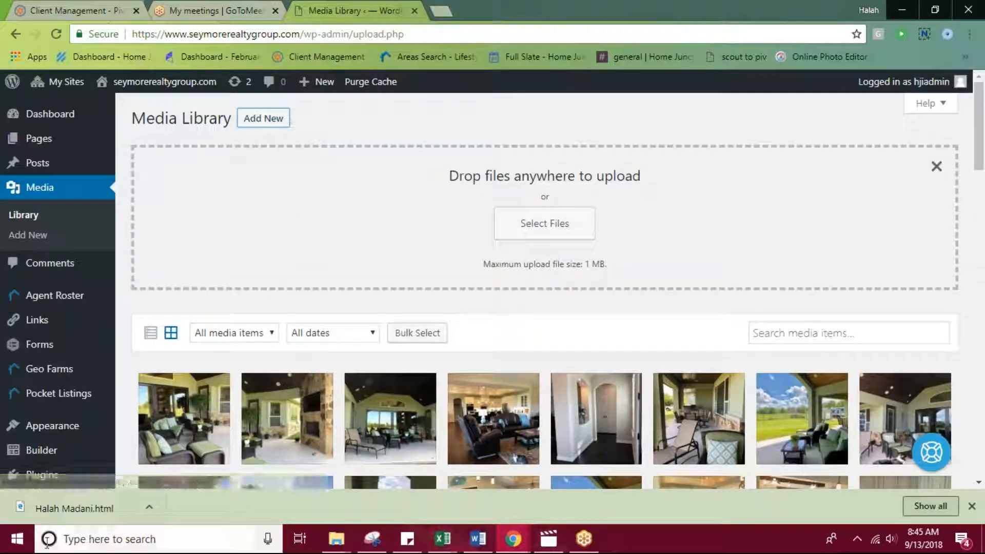
left_click_drag(67, 508, 547, 223)
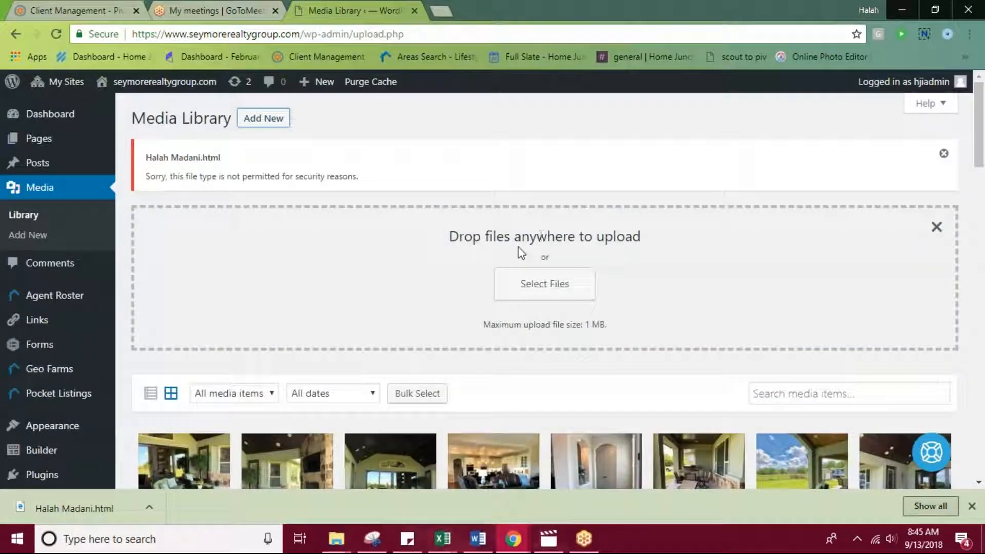
left_click(566, 290)
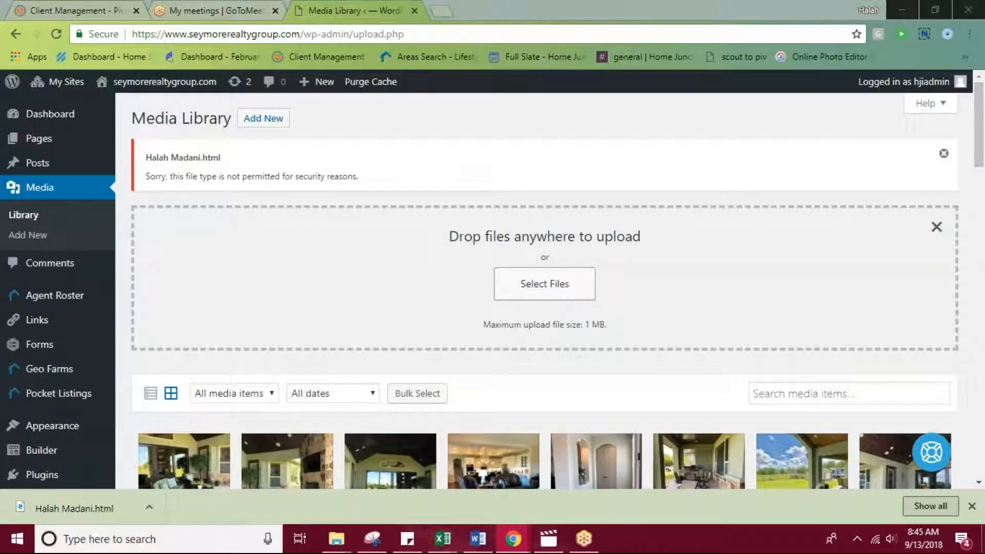
left_click(94, 108)
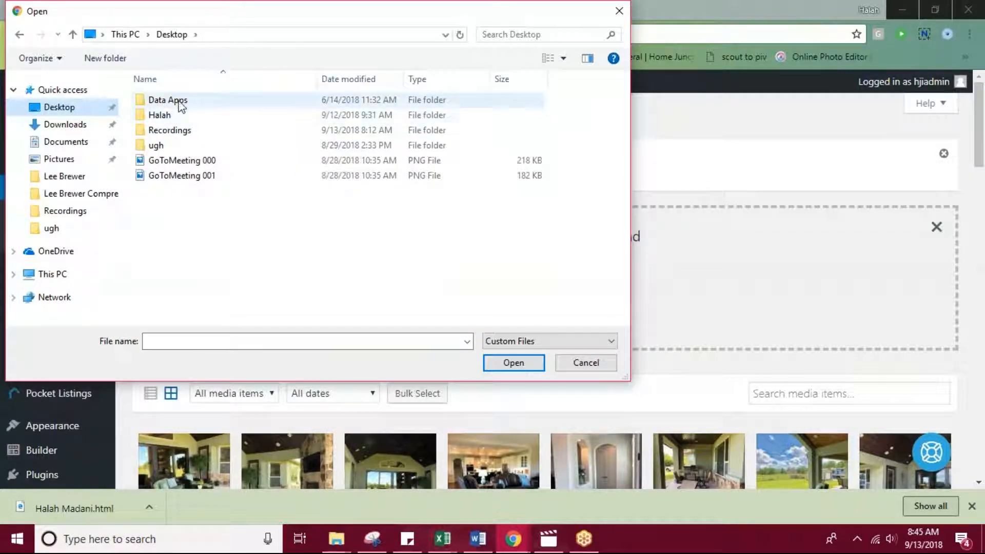
left_click(79, 92)
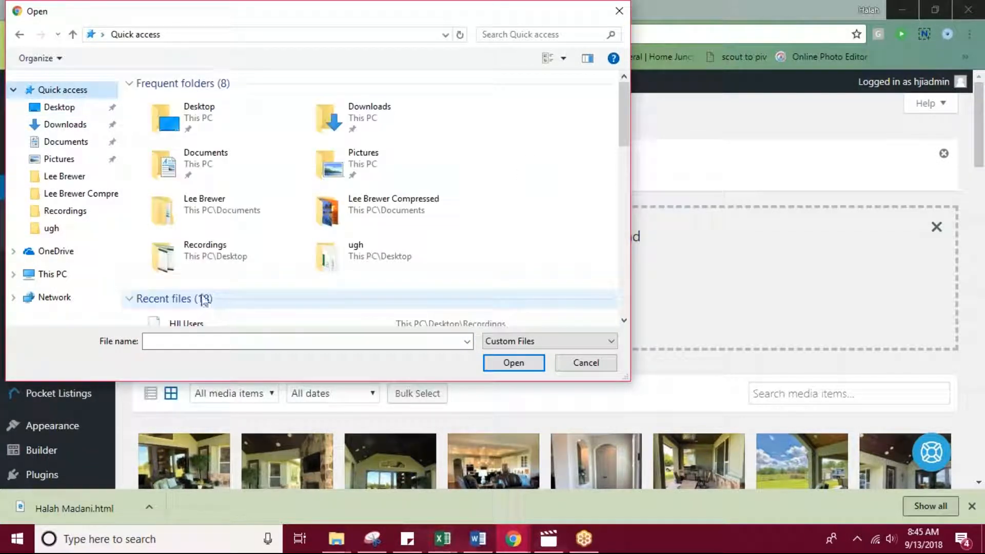
scroll(203, 277, "down", 2)
left_click(215, 299)
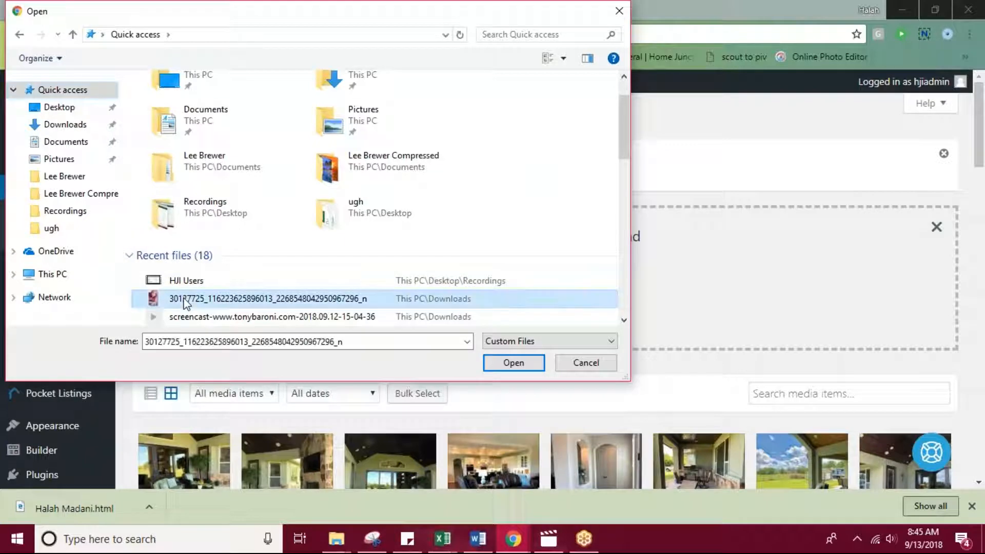
left_click(513, 363)
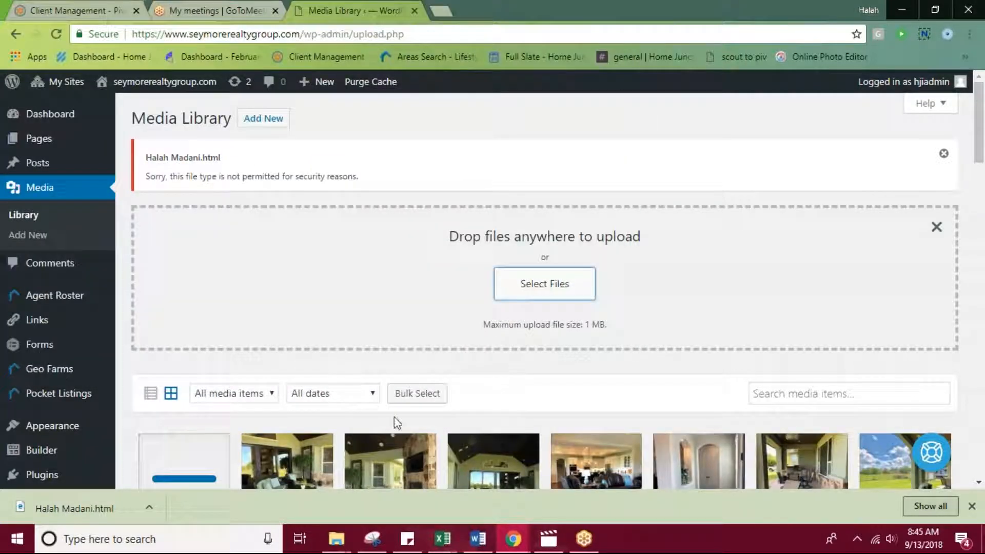
Upload the image files 22, 027 (1) and 027 together from the Downloads folder to the Media Library.
scroll(246, 411, "down", 2)
scroll(302, 398, "up", 3)
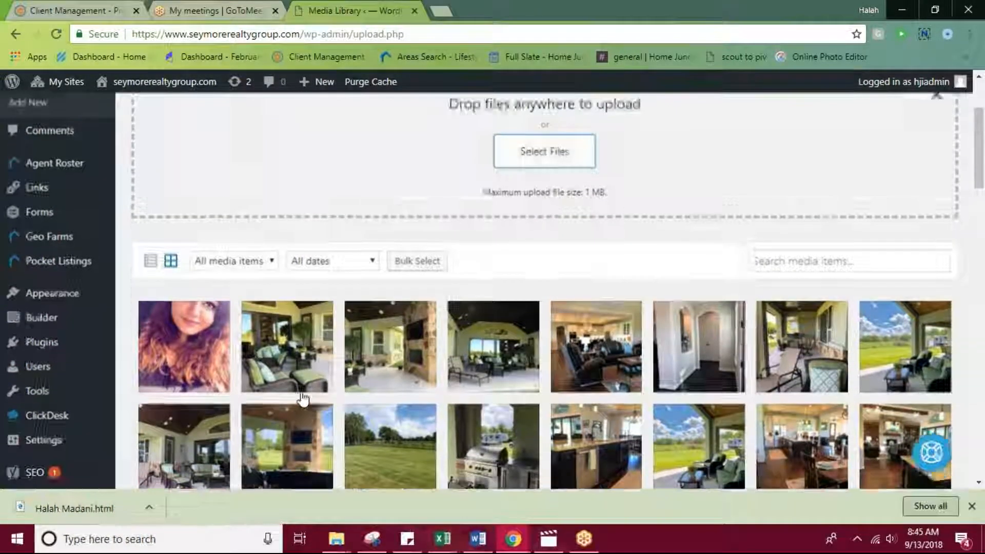
left_click(555, 290)
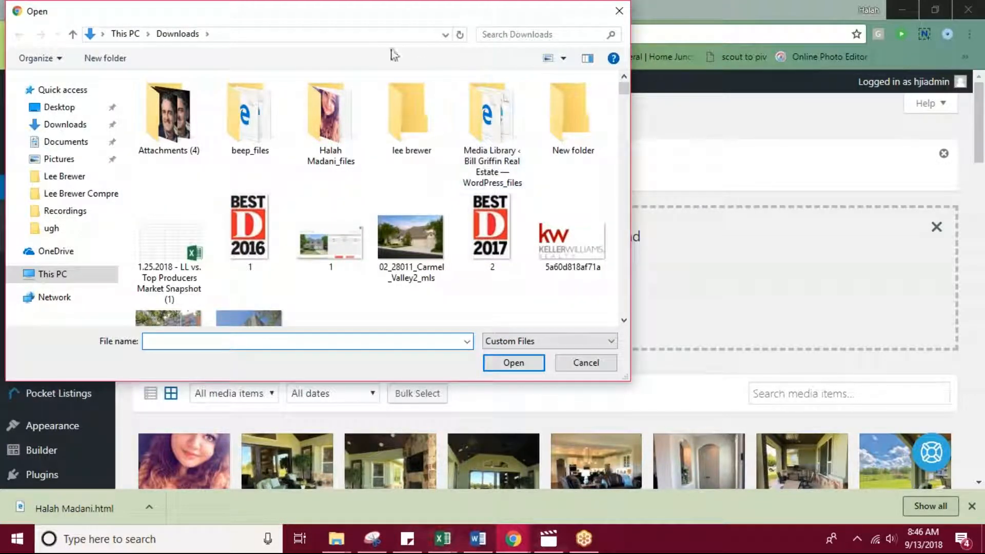
scroll(354, 91, "down", 5)
scroll(354, 92, "up", 3)
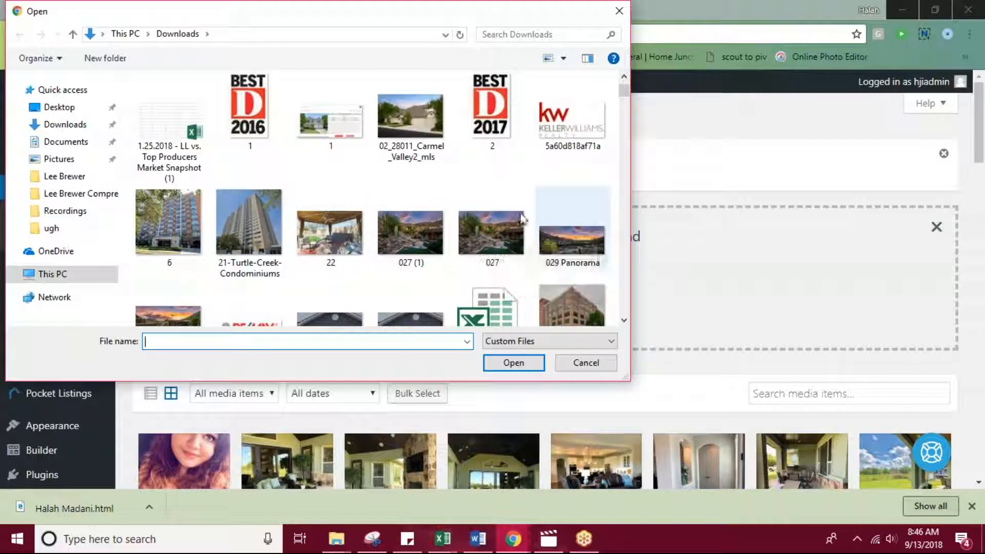
left_click_drag(297, 178, 521, 218)
left_click(516, 364)
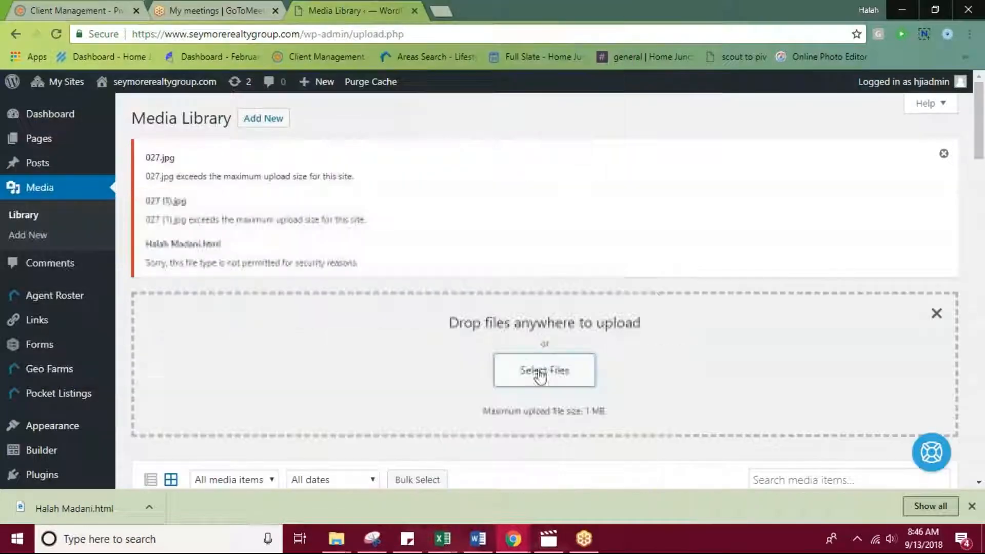
scroll(718, 285, "down", 2)
scroll(719, 290, "up", 2)
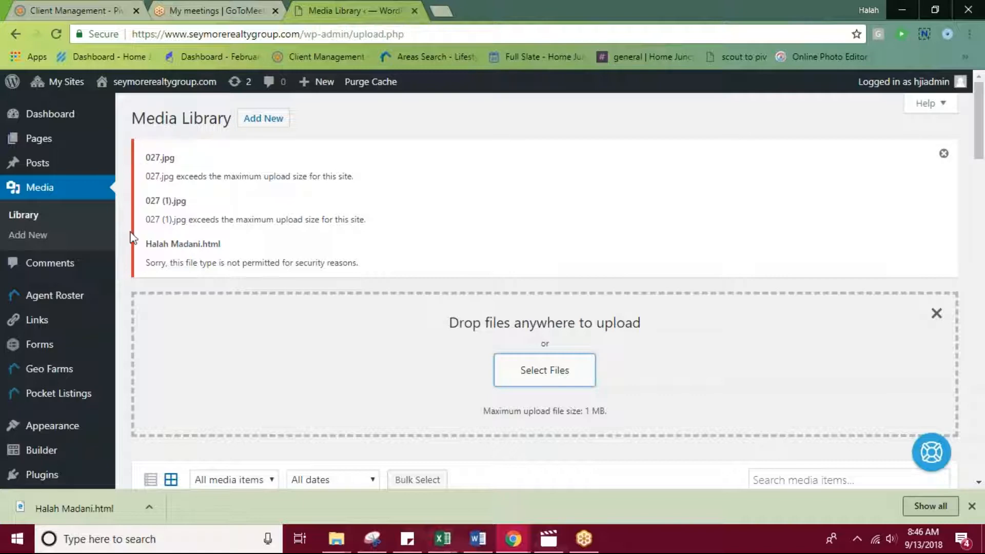
scroll(518, 308, "down", 4)
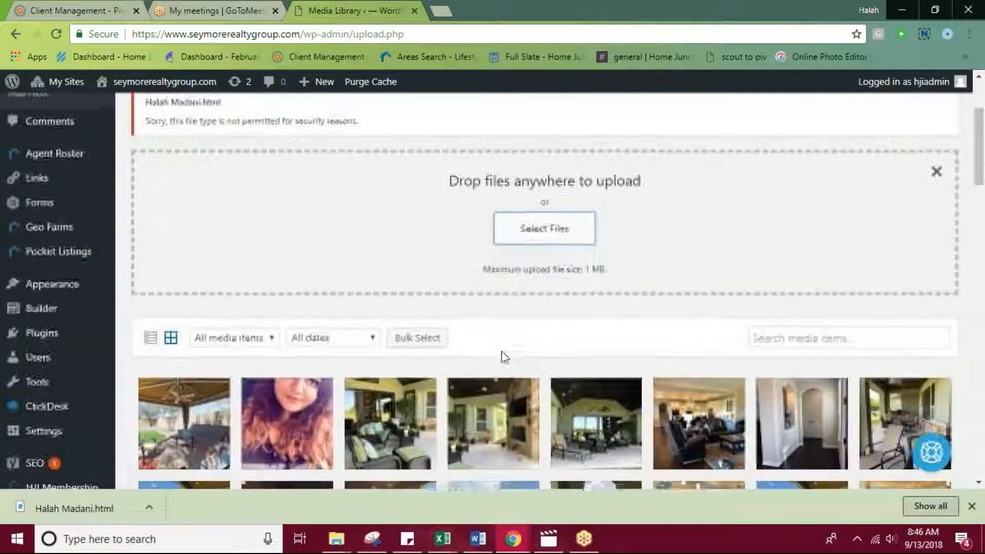
scroll(463, 365, "up", 4)
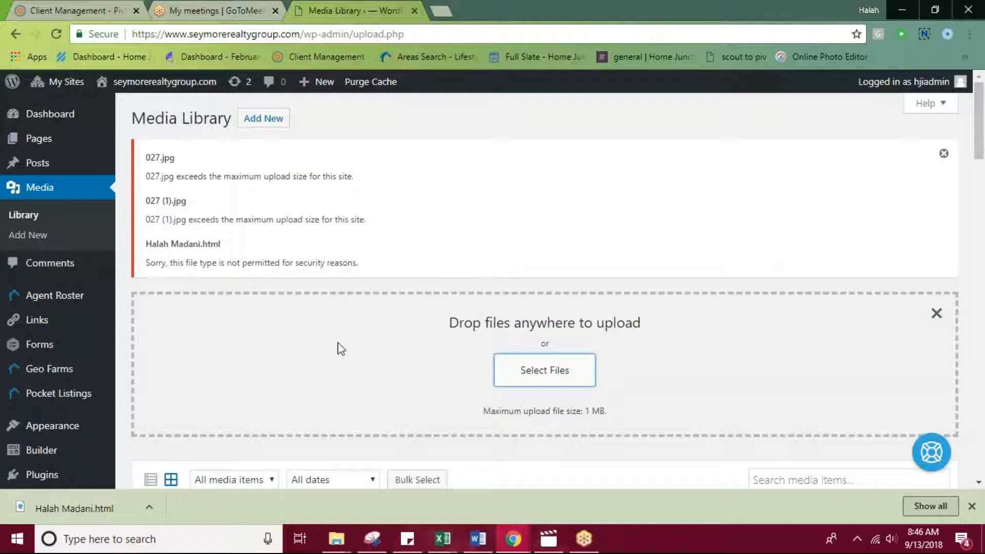
View the site's Comments list and the list of all agents in the Agent Roster.
left_click(61, 264)
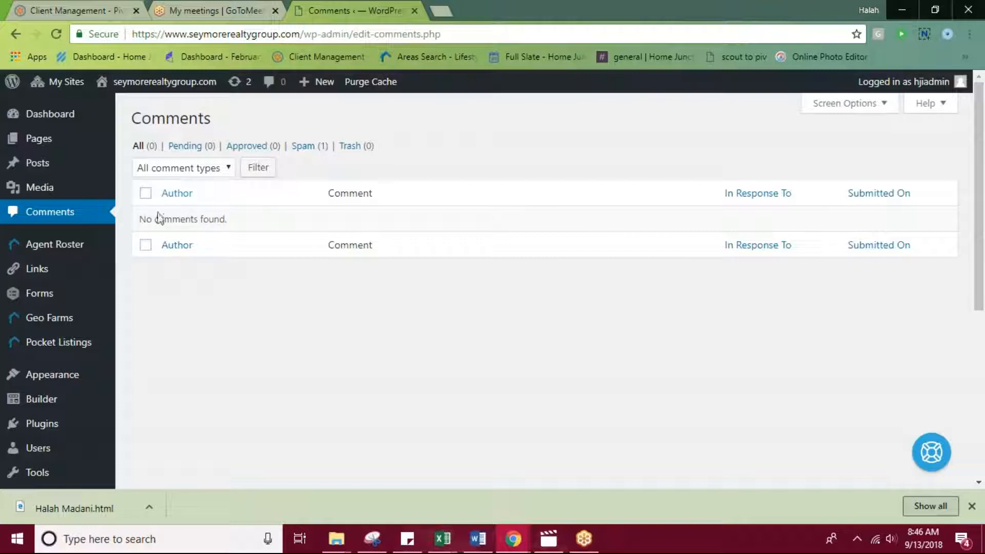
mouse_move(113, 247)
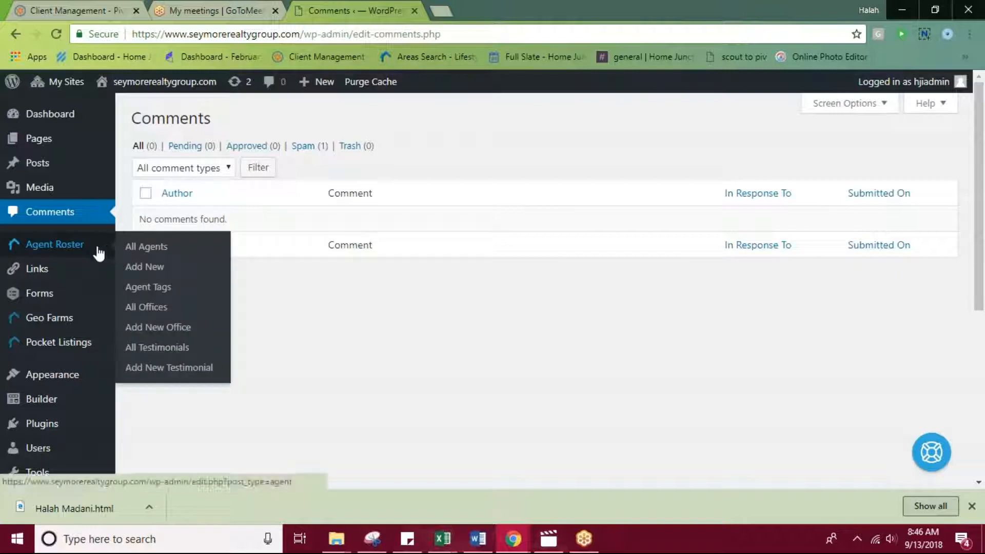
left_click(68, 250)
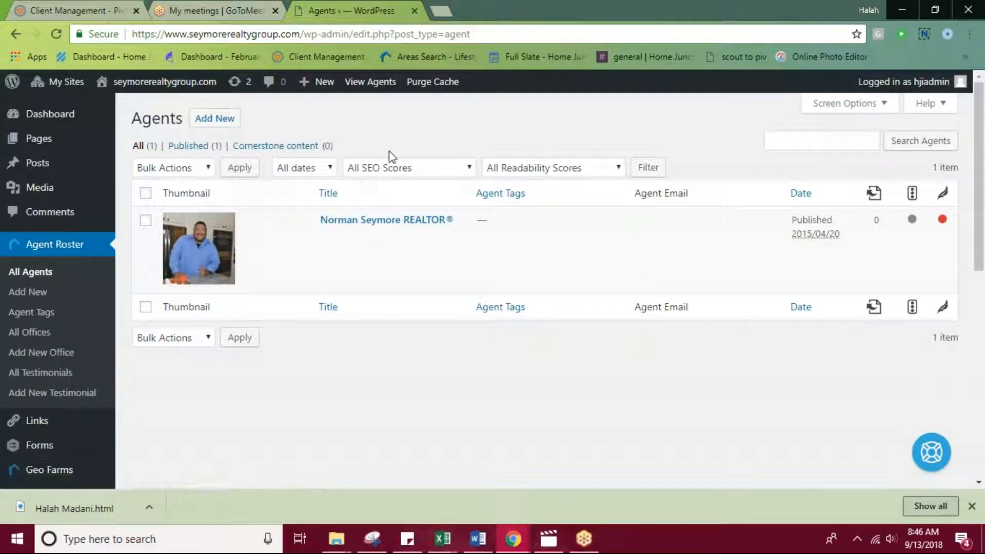
Open a new agent entry and look through its full name, description, Yoast SEO, agent detail, tag and head shot fields.
left_click(222, 121)
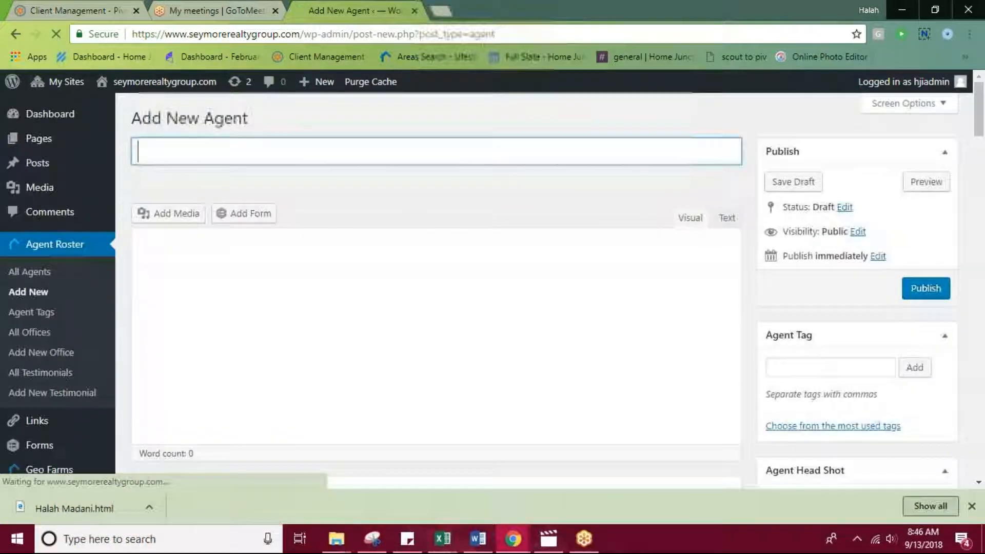
left_click_drag(142, 151, 277, 156)
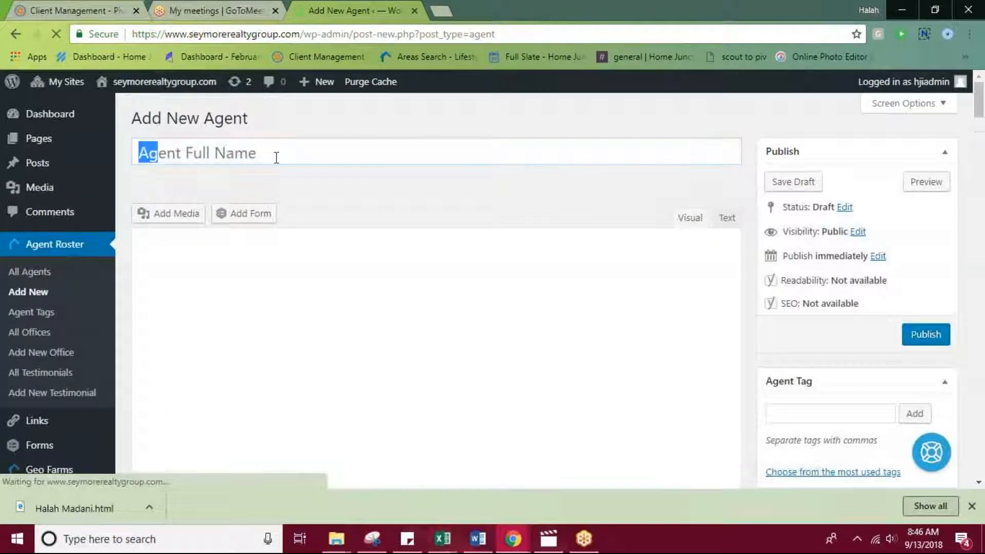
scroll(414, 339, "down", 4)
left_click(267, 182)
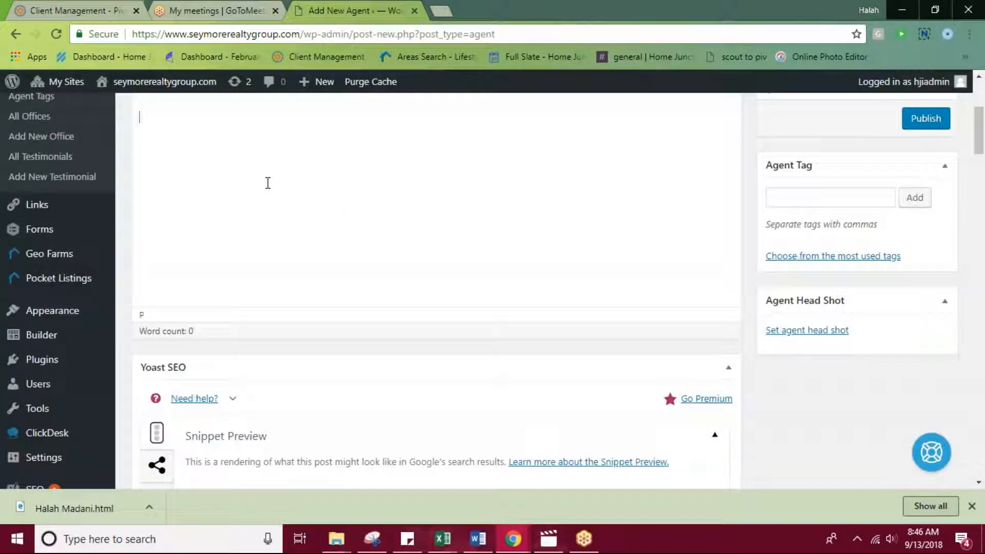
scroll(386, 212, "down", 8)
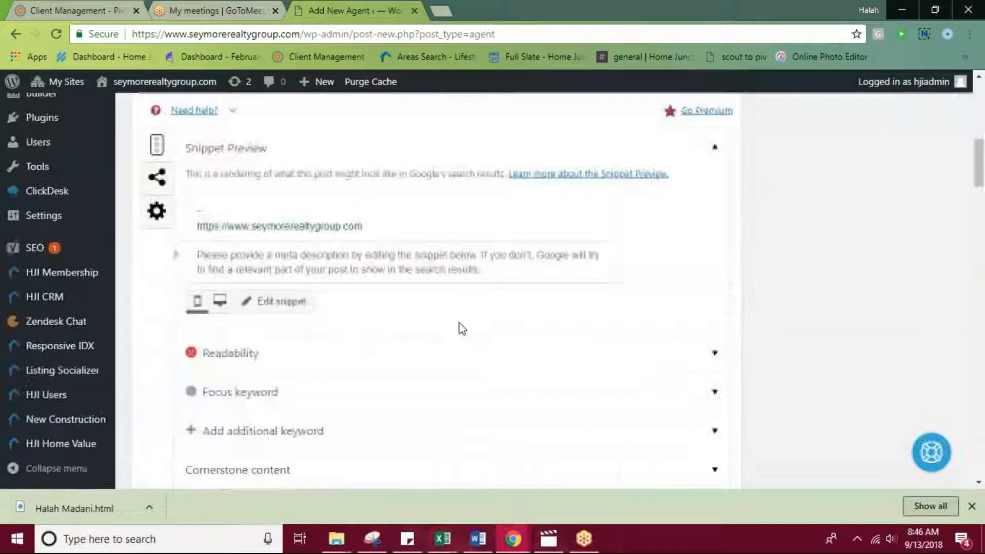
scroll(462, 321, "down", 3)
scroll(435, 326, "down", 4)
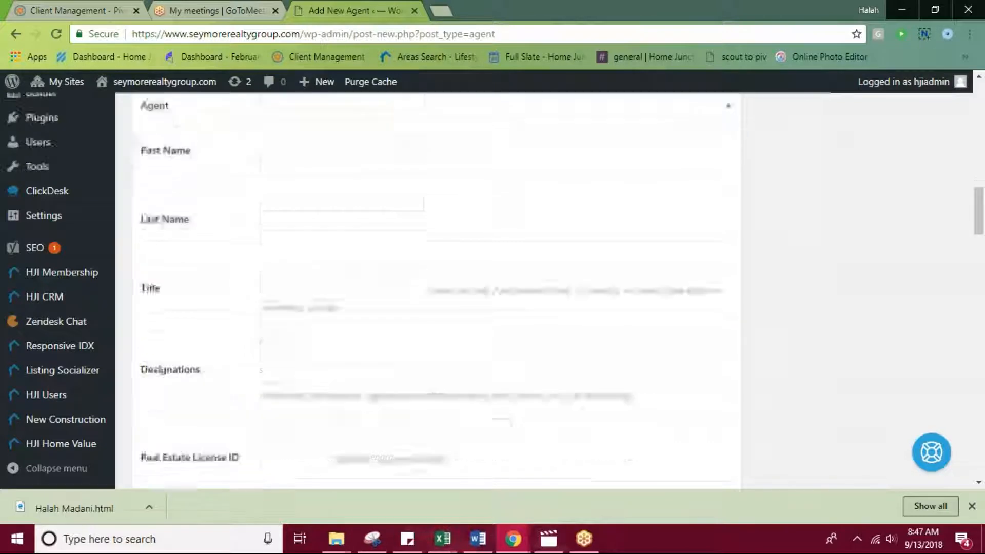
scroll(377, 416, "up", 6)
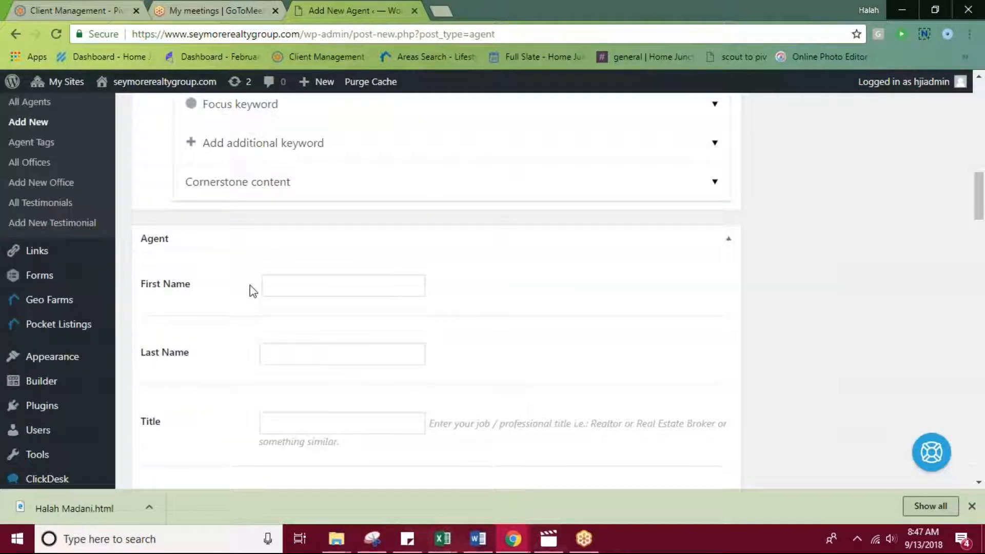
scroll(931, 343, "up", 4)
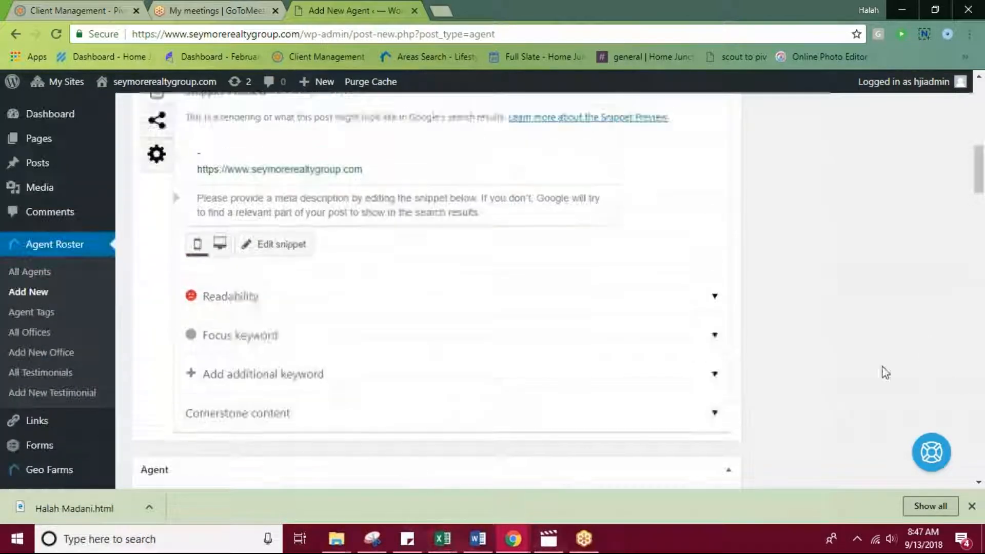
scroll(928, 390, "up", 8)
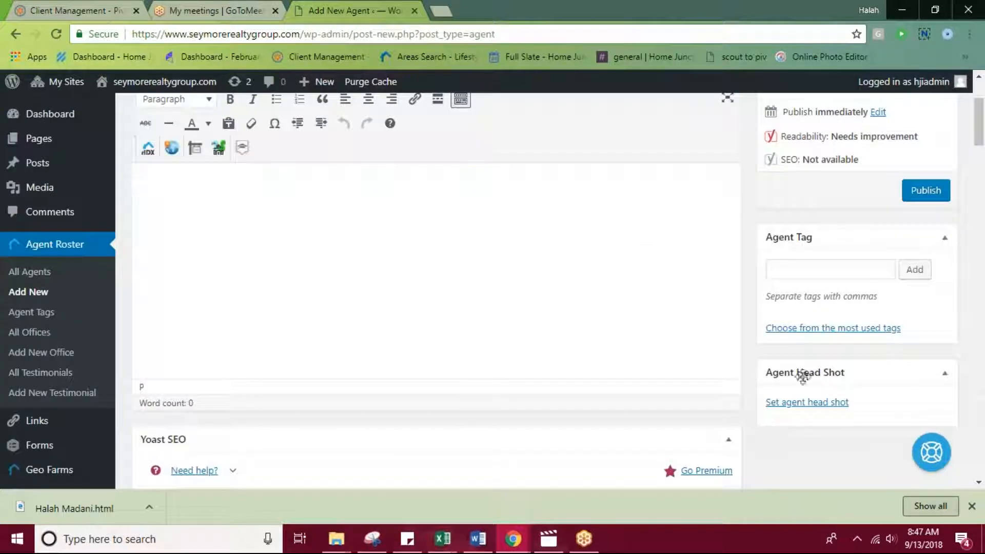
scroll(803, 345, "up", 3)
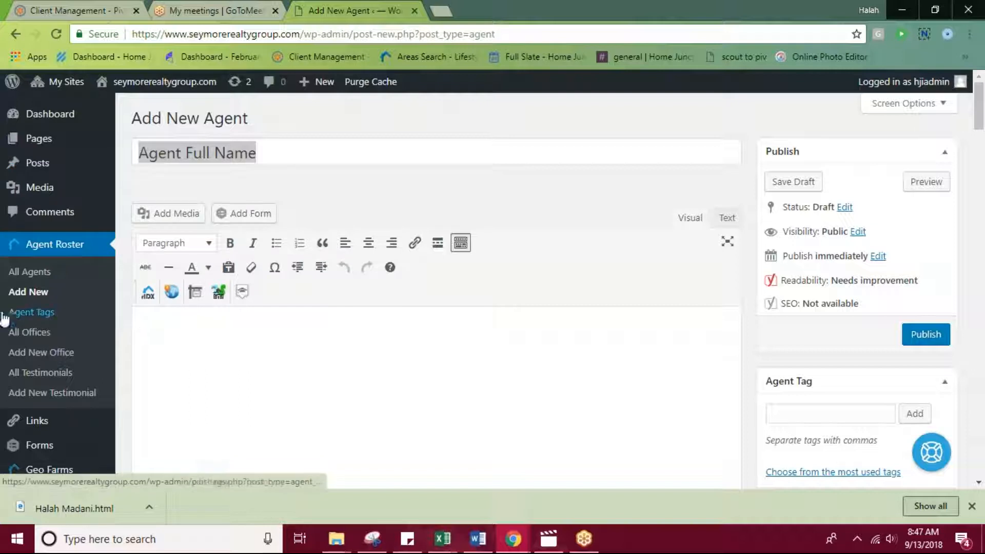
View all testimonials and open a new testimonial to examine its content editor and Agent Association field.
scroll(97, 297, "down", 1)
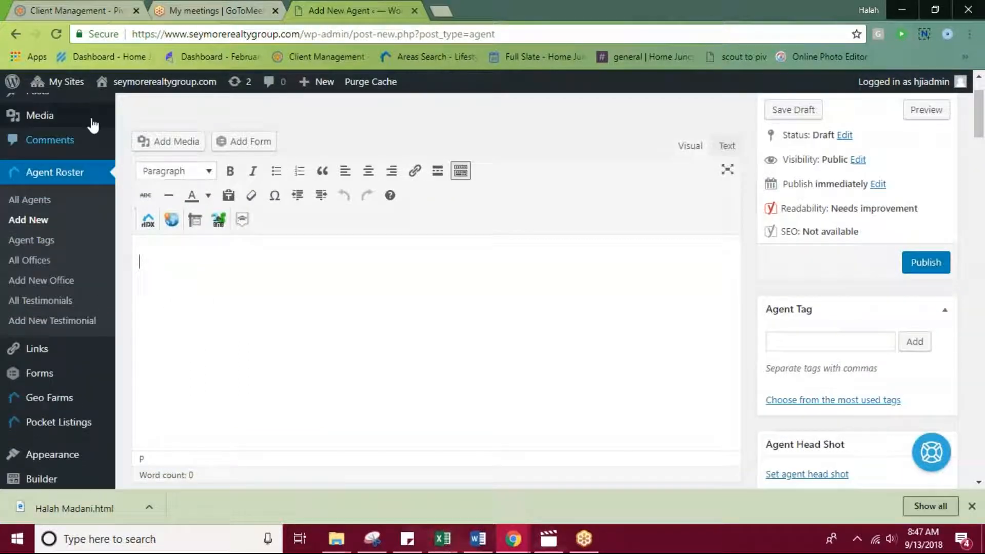
left_click(29, 303)
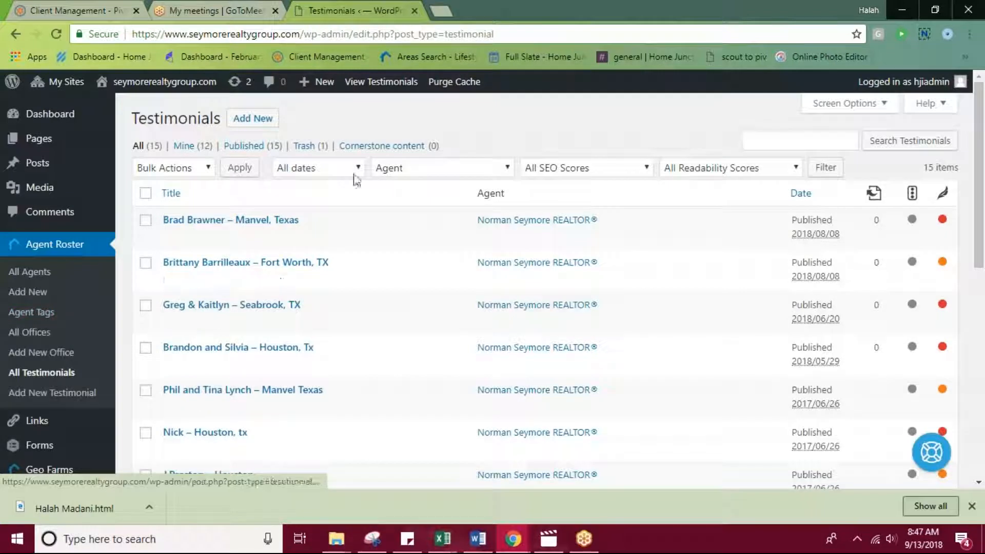
left_click(267, 126)
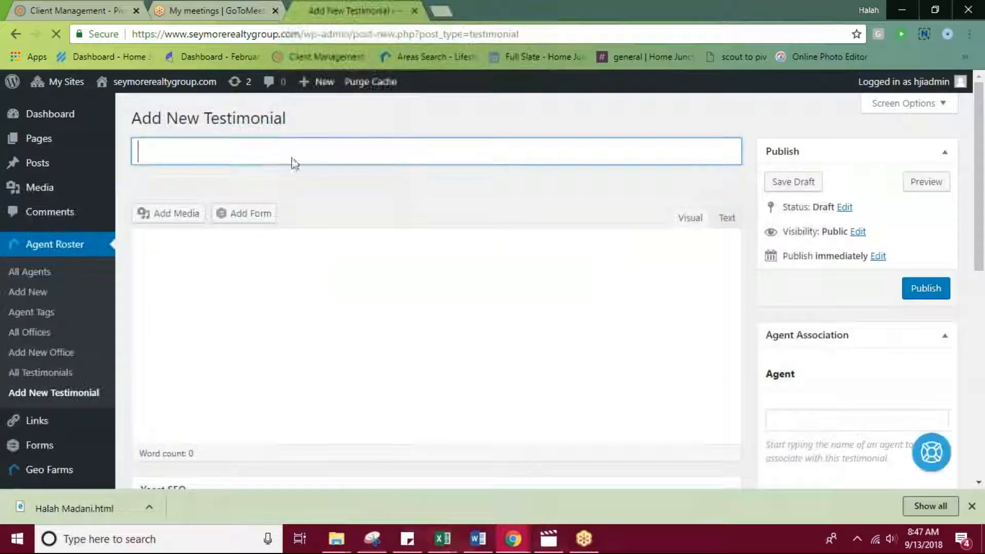
left_click(319, 322)
scroll(354, 293, "down", 3)
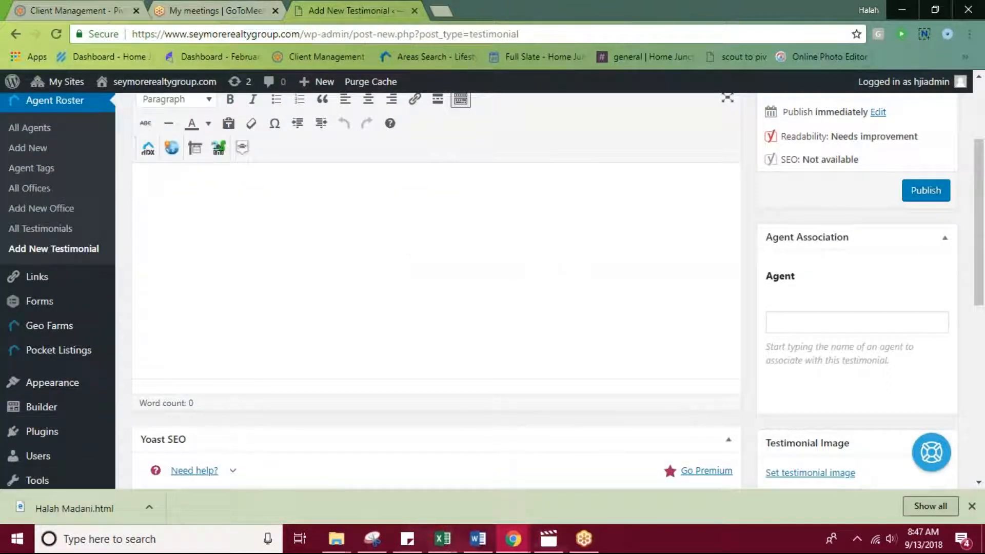
left_click(815, 323)
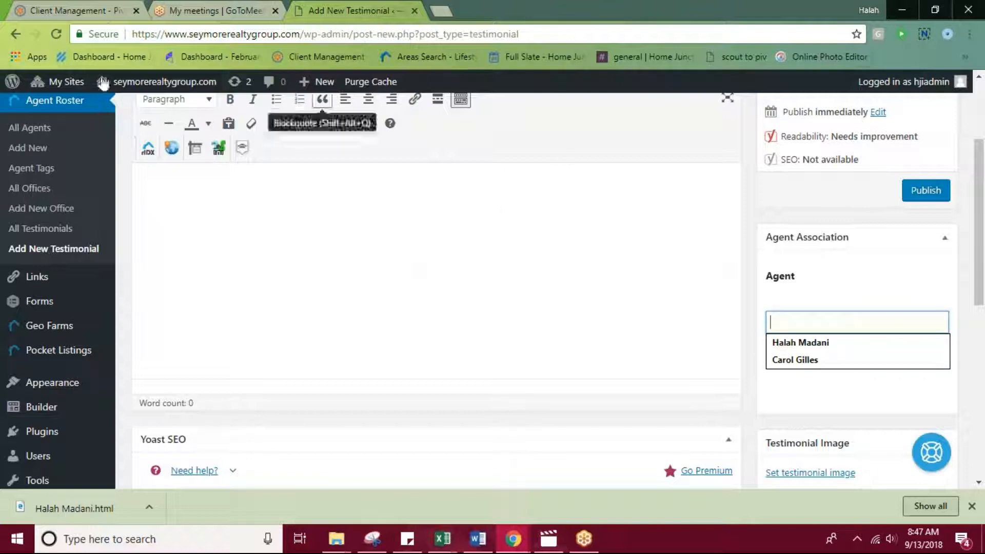
View all offices and open a new office entry to examine its editor, Office Address fields and featured image option.
left_click(26, 189)
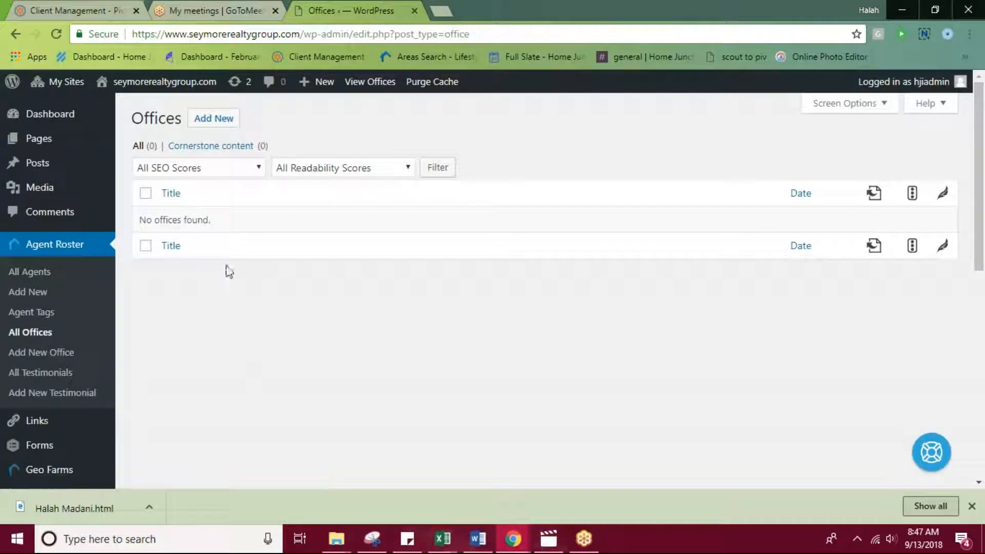
left_click(203, 125)
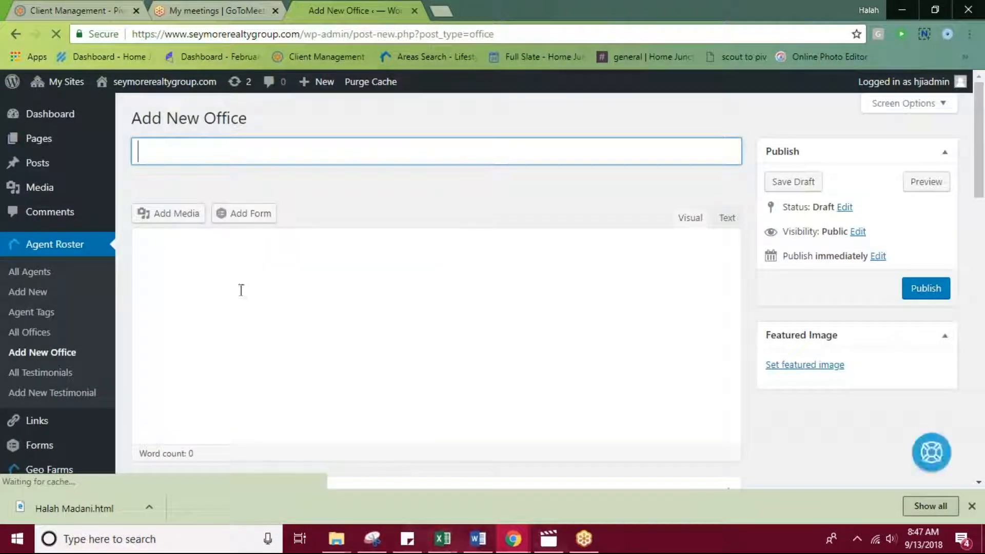
scroll(387, 258, "down", 2)
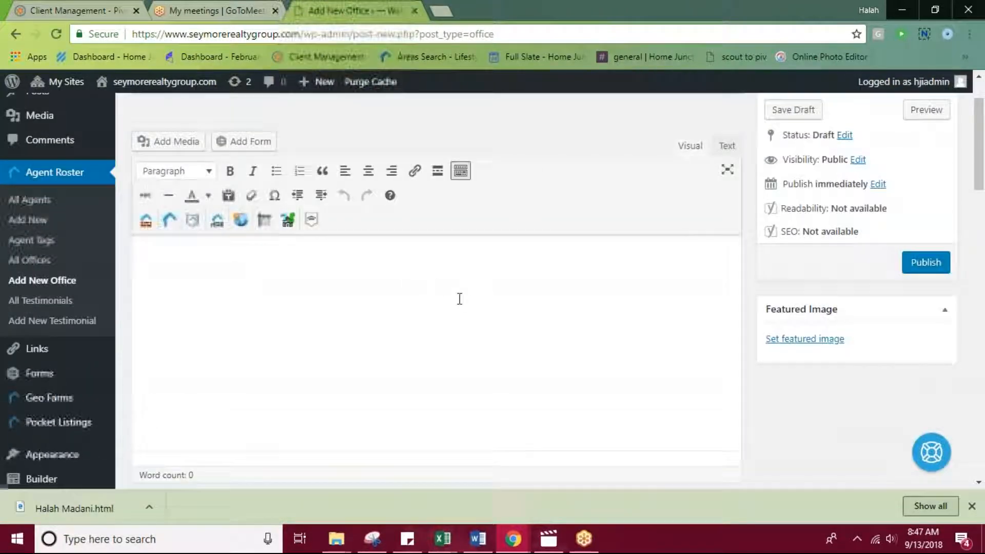
scroll(460, 297, "down", 4)
scroll(547, 265, "down", 6)
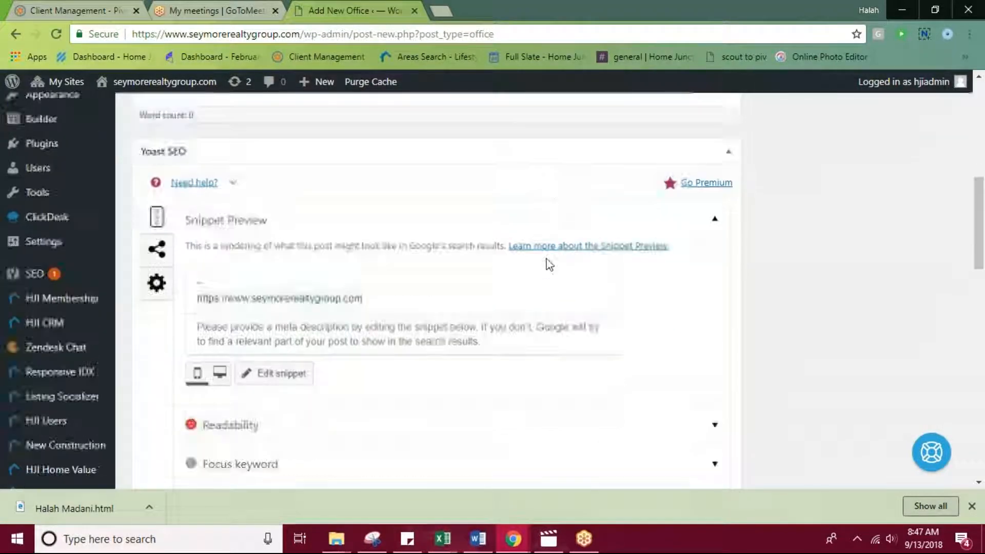
scroll(482, 258, "down", 5)
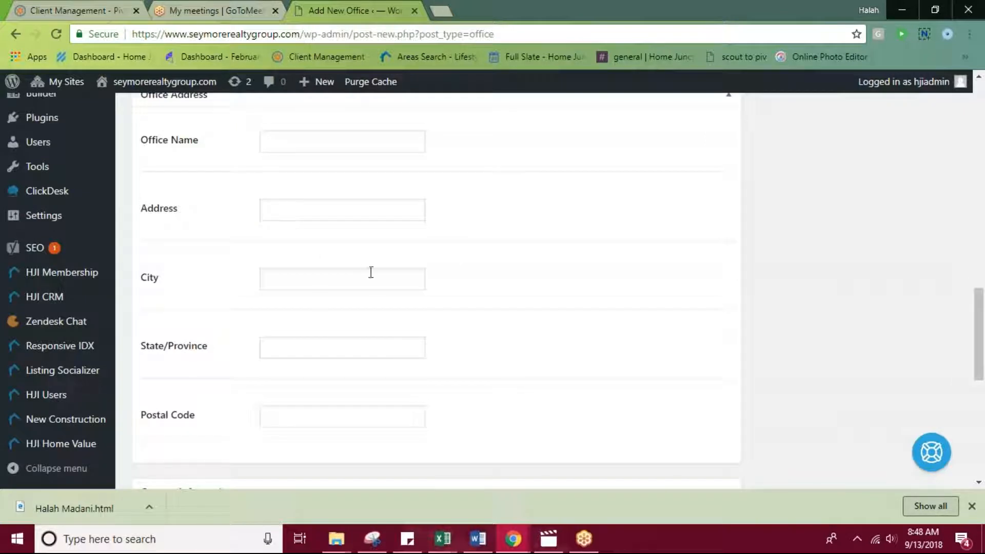
scroll(508, 297, "up", 15)
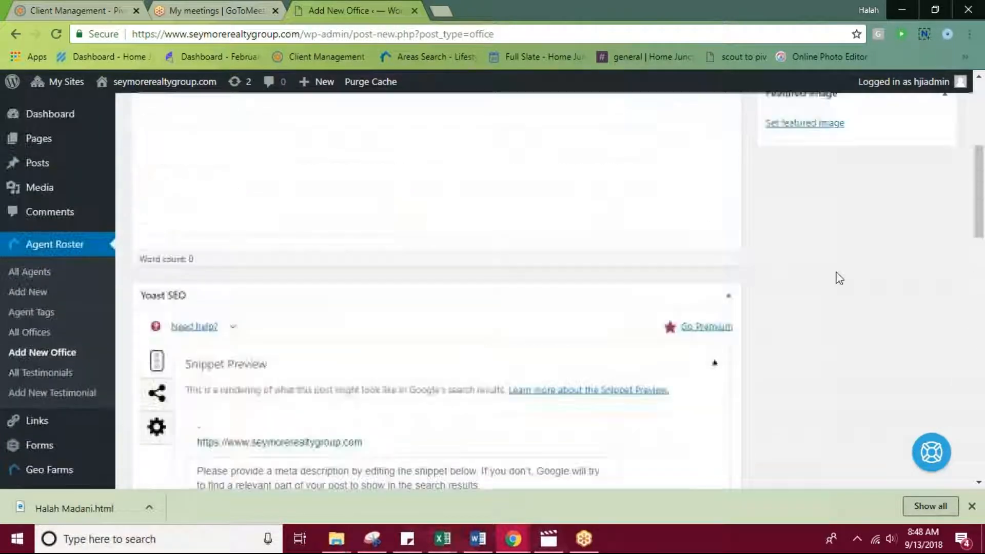
scroll(850, 272, "up", 2)
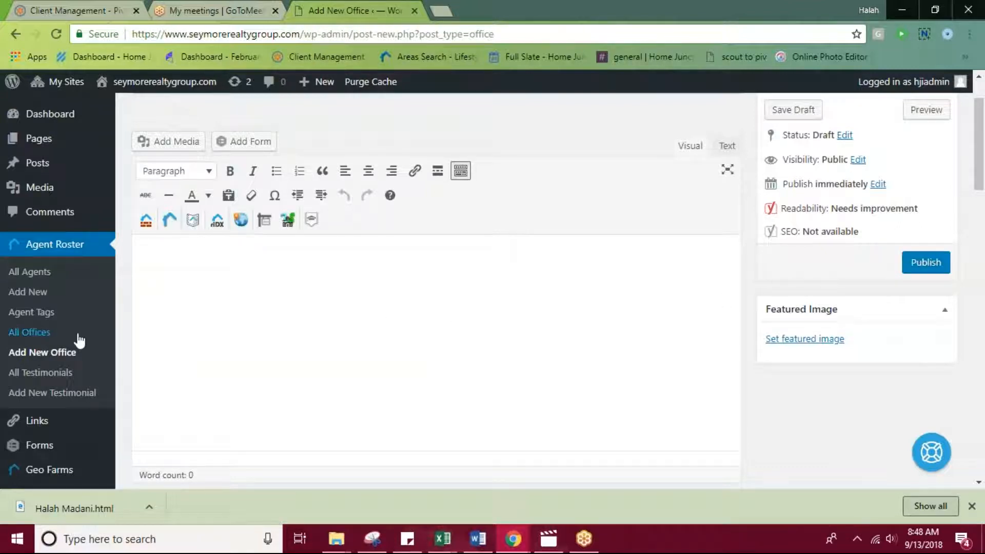
Open the site's forms list, view the Contact form's entries, and return to the forms list to look through it.
scroll(77, 339, "down", 3)
left_click(60, 307)
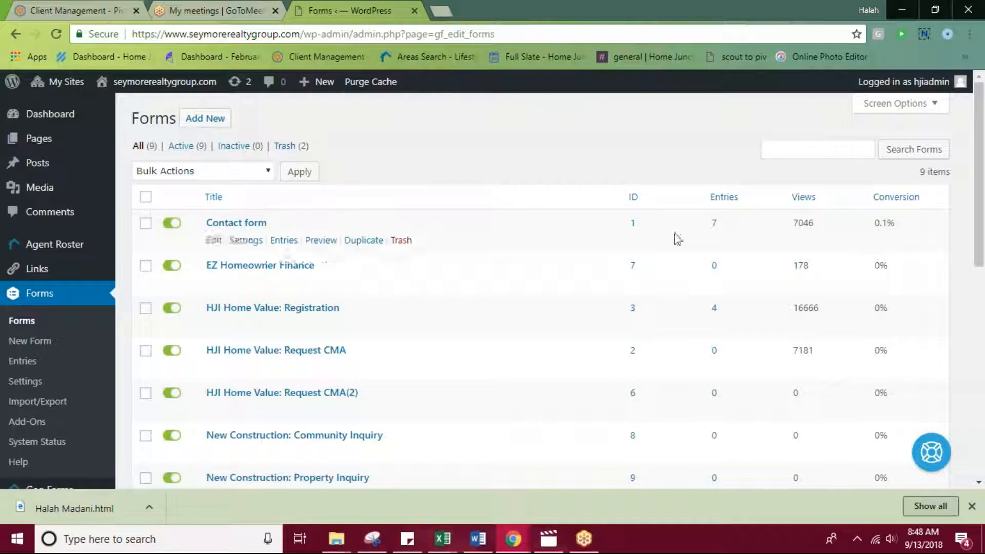
left_click(715, 222)
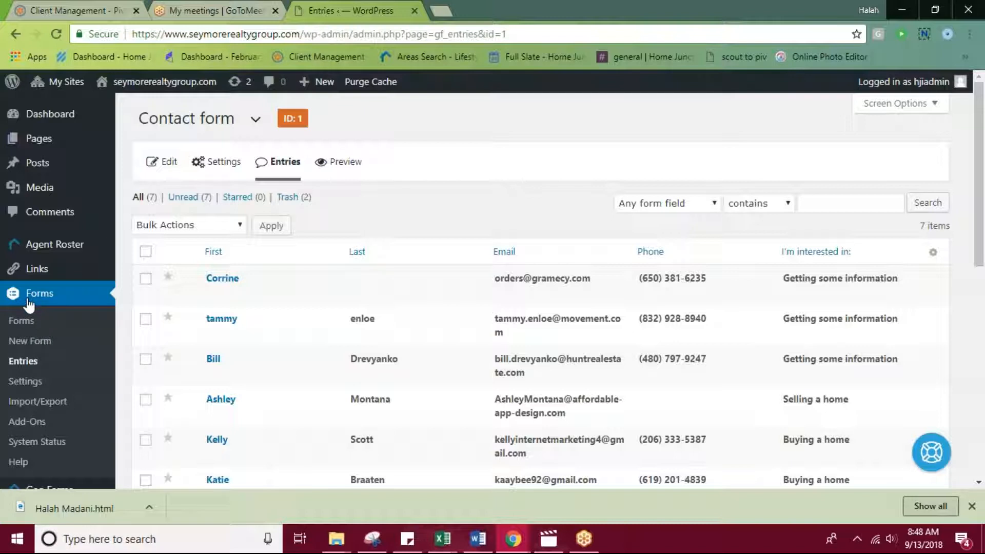
left_click(21, 320)
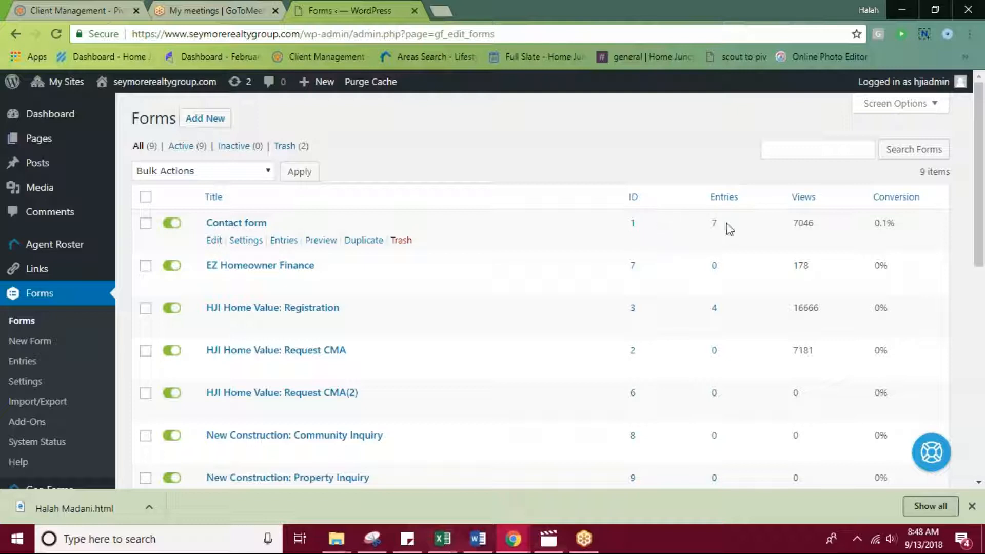
scroll(163, 240, "down", 3)
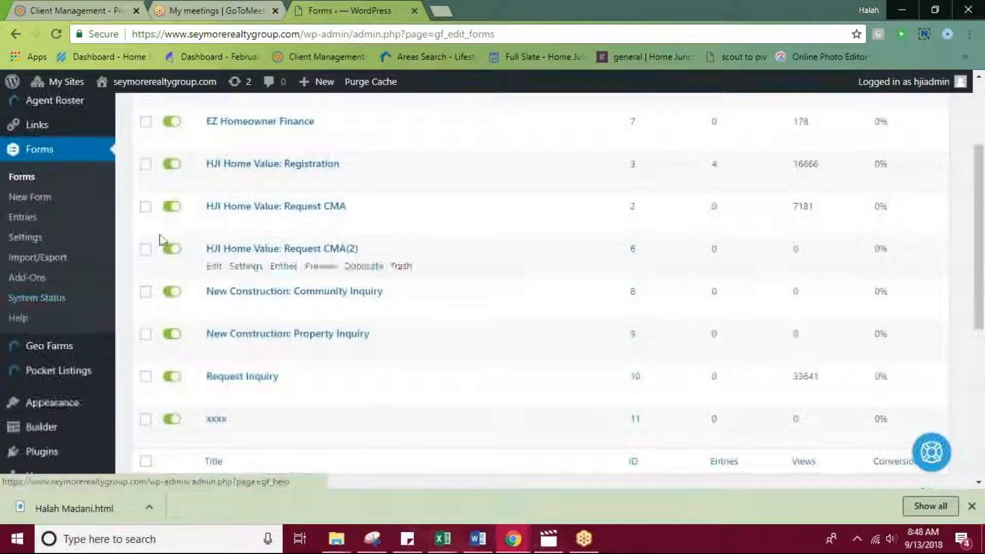
Start a new Geo Farms area and title it "Homes for sale in Houston".
scroll(147, 220, "down", 2)
mouse_move(67, 274)
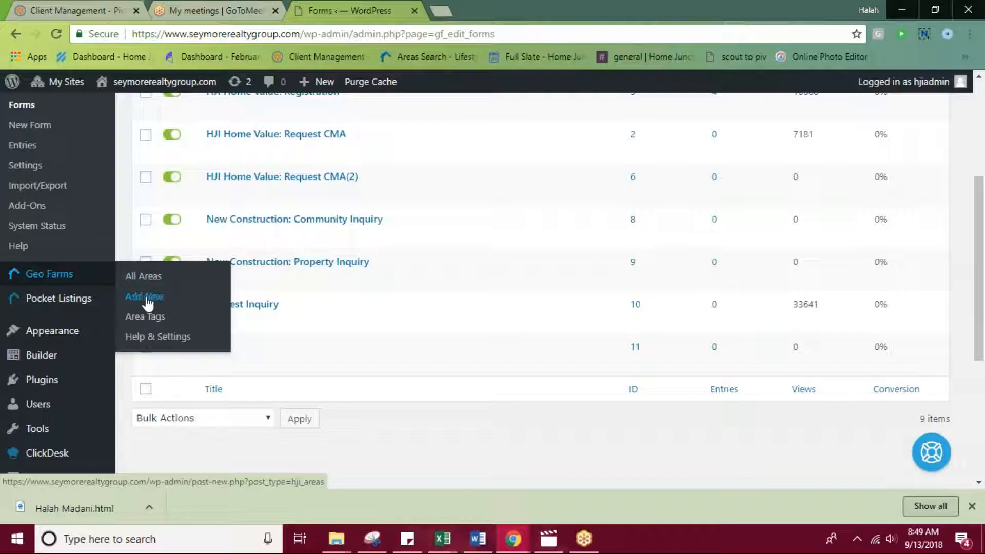
left_click(164, 304)
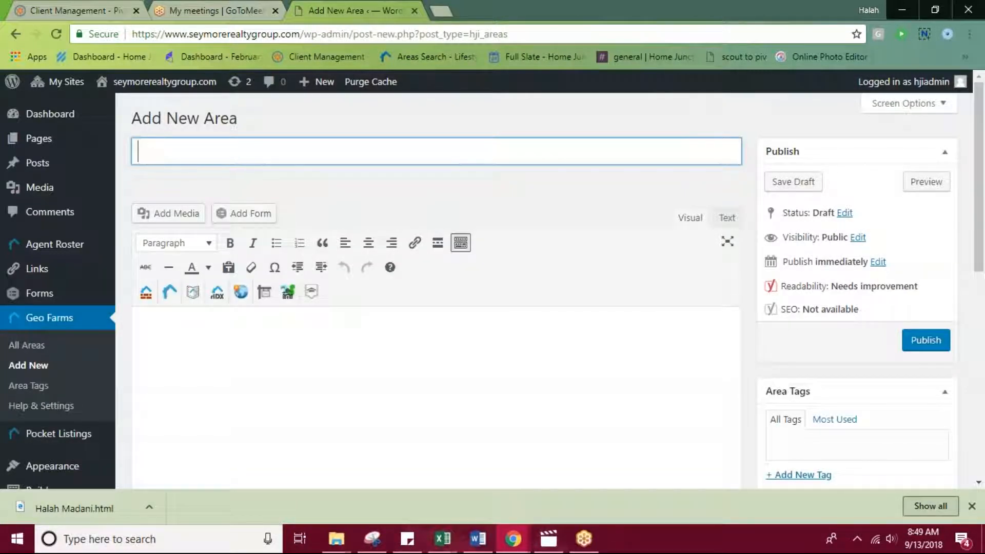
type("omes for sale in Houston")
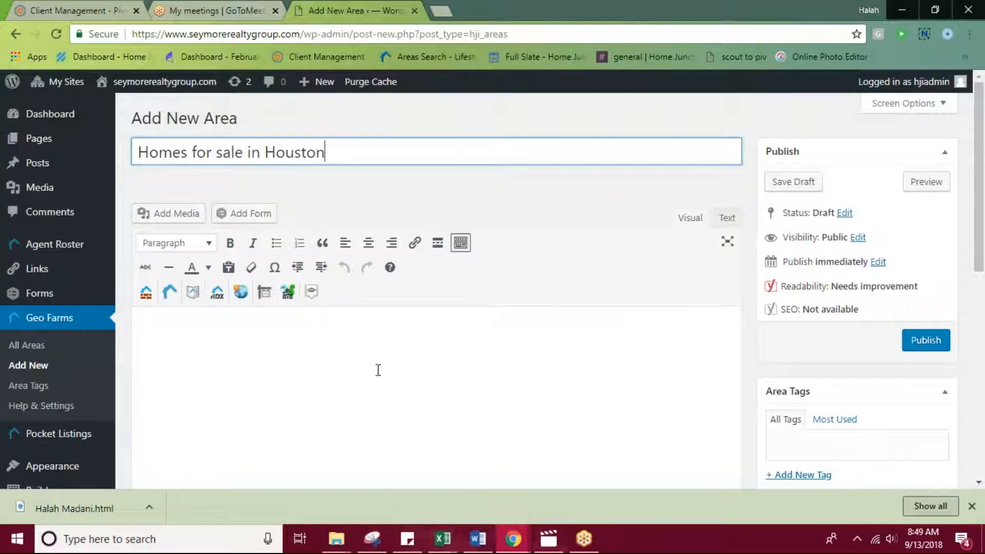
Look up Houston in the harmls market and insert the Houston, TX city boundary as the area's map selection.
scroll(378, 369, "down", 5)
scroll(255, 306, "up", 4)
left_click(178, 269)
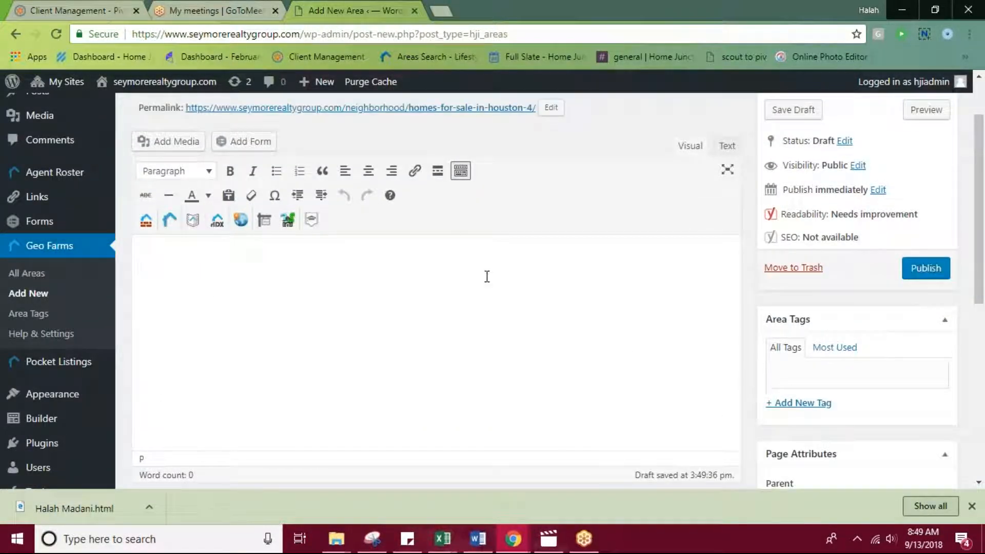
scroll(484, 255, "down", 6)
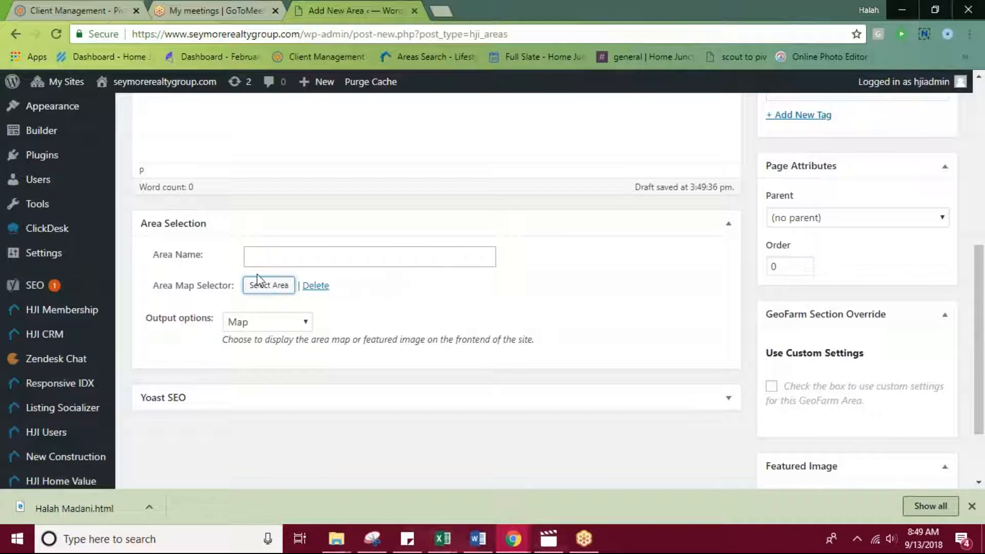
left_click(268, 289)
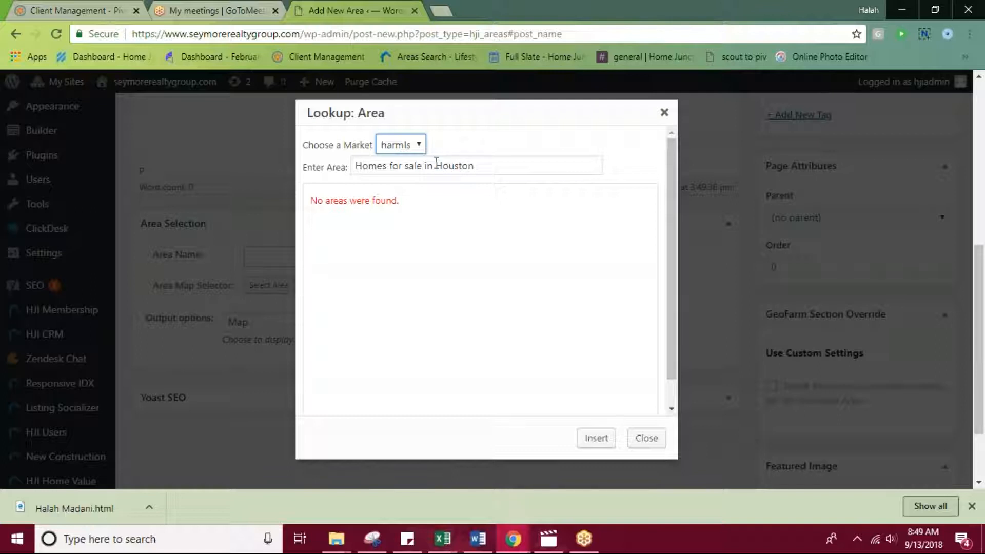
left_click_drag(437, 163, 325, 156)
key("BackSpace")
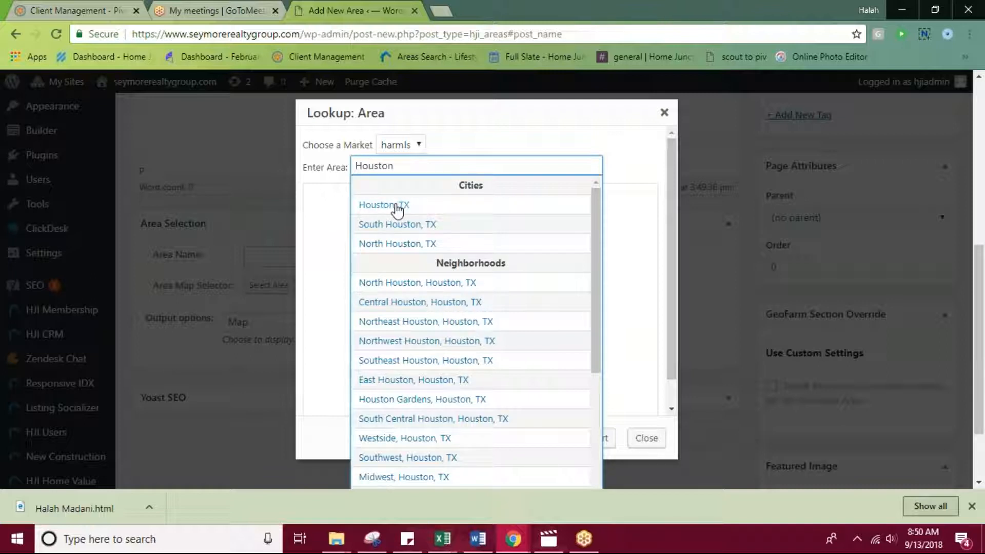
left_click(380, 209)
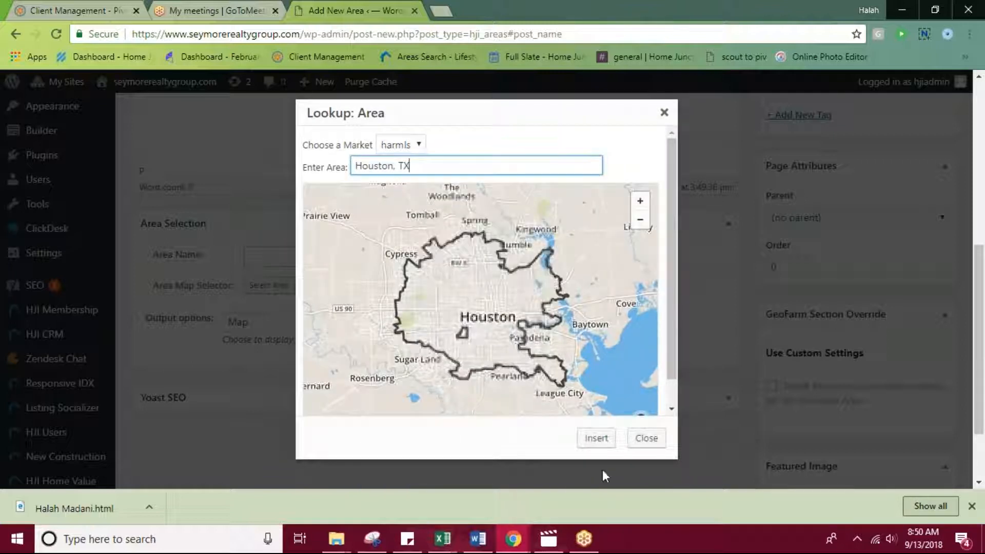
left_click(595, 441)
Publish the "Homes for sale in Houston" area.
scroll(446, 231, "up", 3)
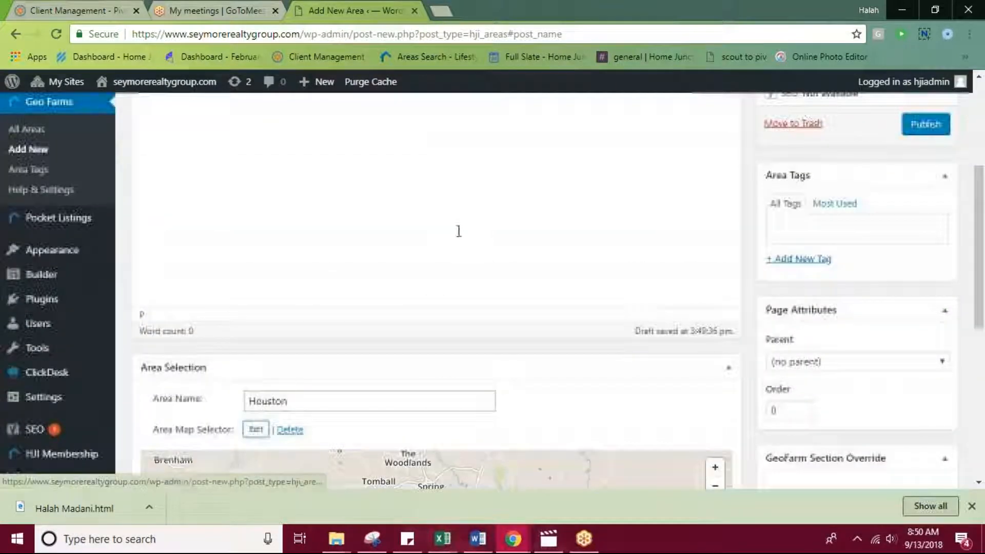
scroll(459, 231, "up", 4)
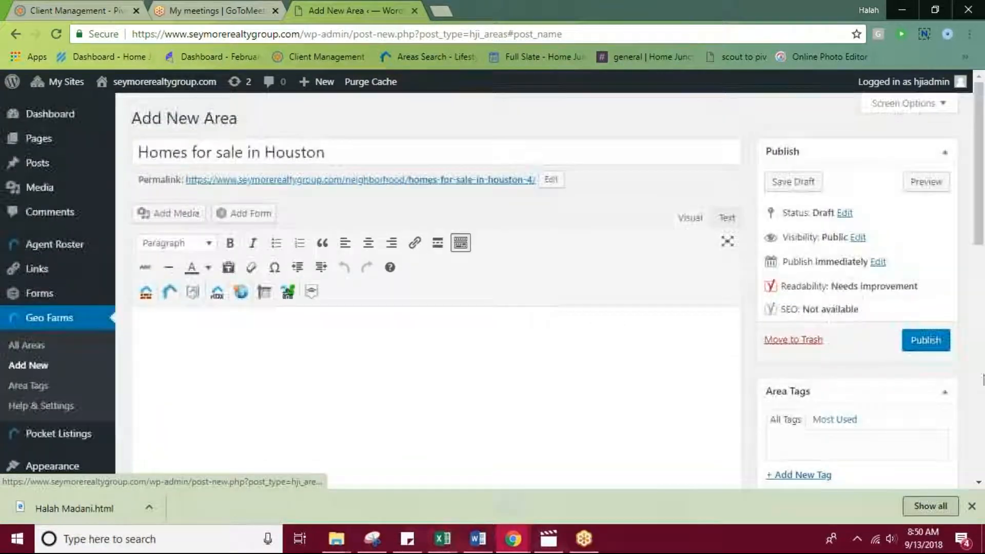
left_click(919, 343)
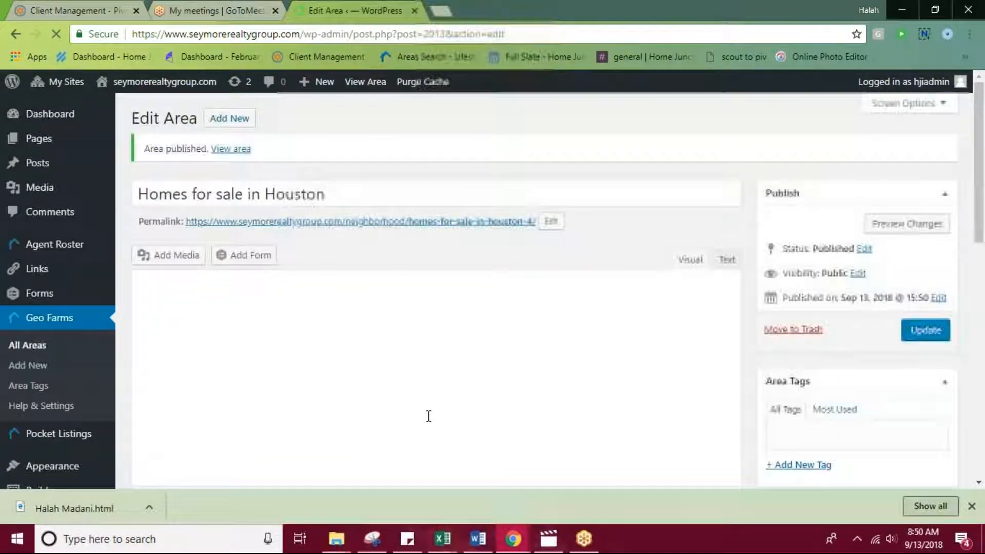
View the published area's page on the site and look over its Houston map and featured listings.
left_click(412, 227)
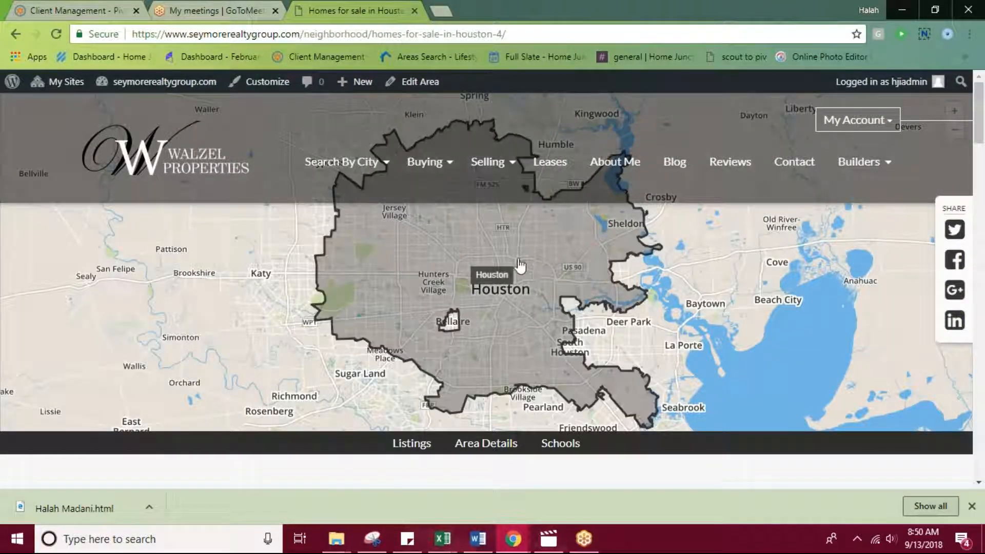
scroll(500, 270, "down", 3)
scroll(500, 279, "down", 3)
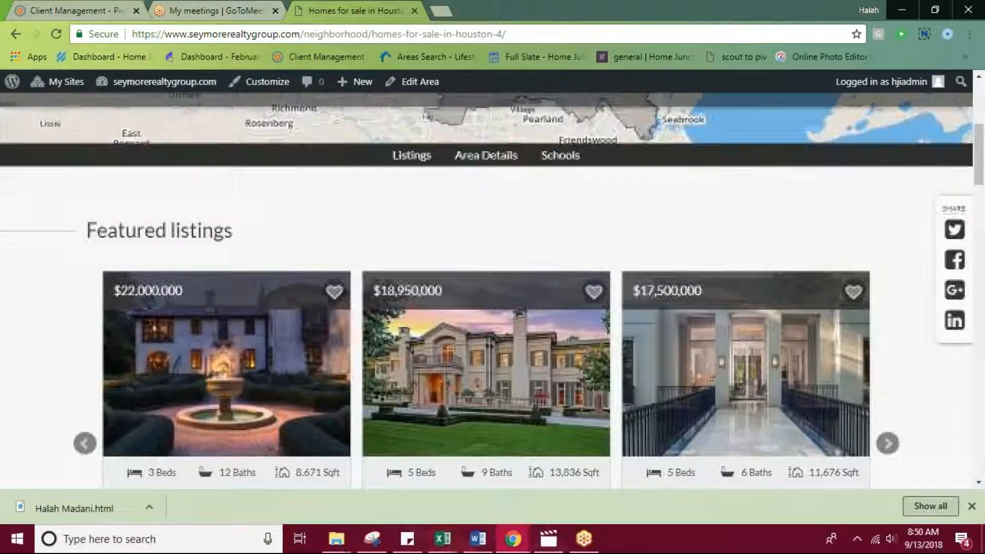
scroll(844, 369, "down", 4)
scroll(832, 365, "down", 6)
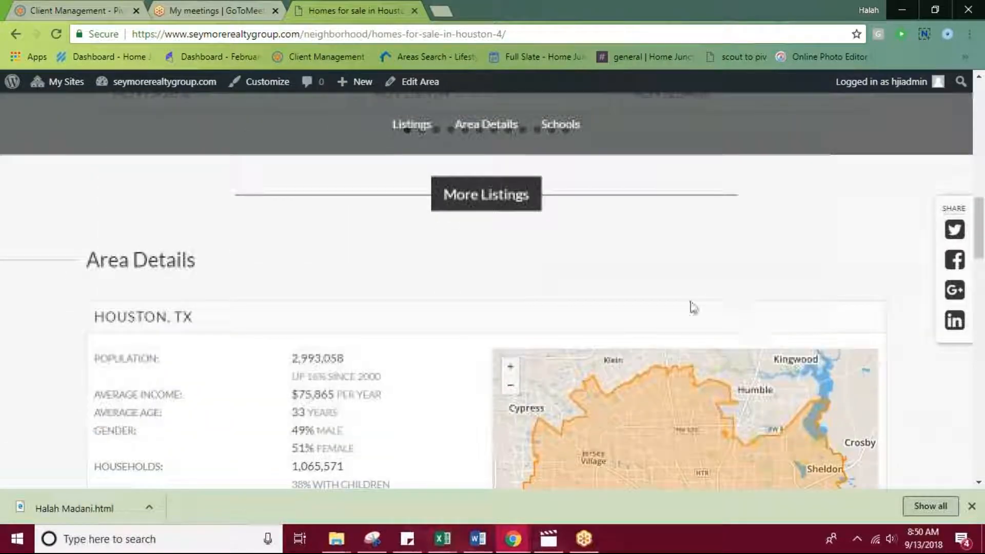
scroll(559, 323, "up", 3)
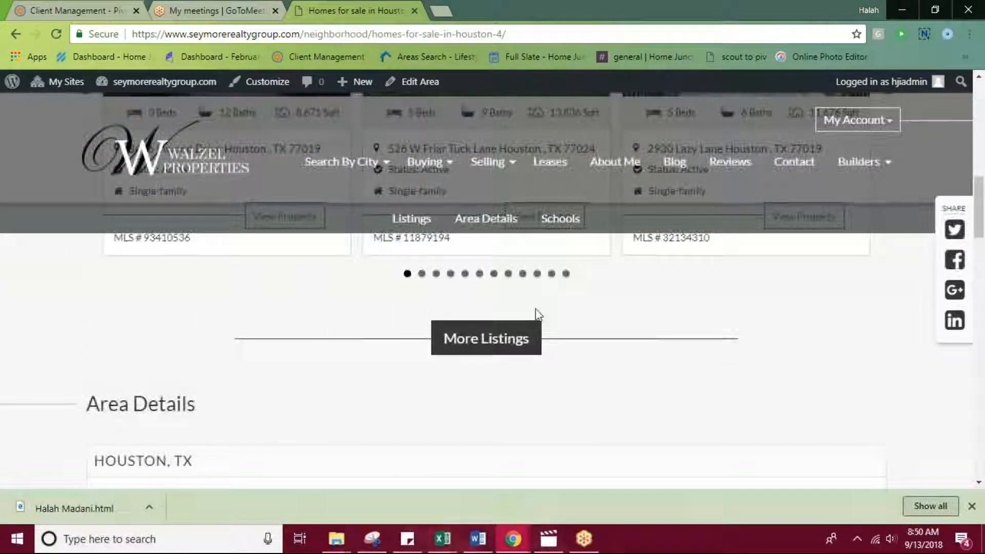
Examine the area page's demographic details, statistics charts, nearby schools table and contact section, and return to its map.
scroll(441, 390, "down", 3)
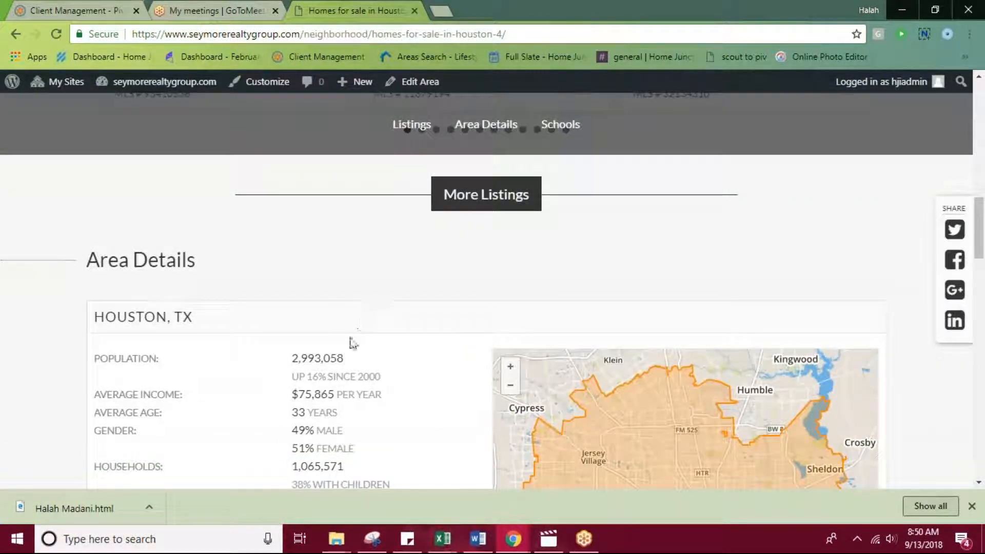
scroll(352, 341, "down", 3)
scroll(708, 323, "down", 11)
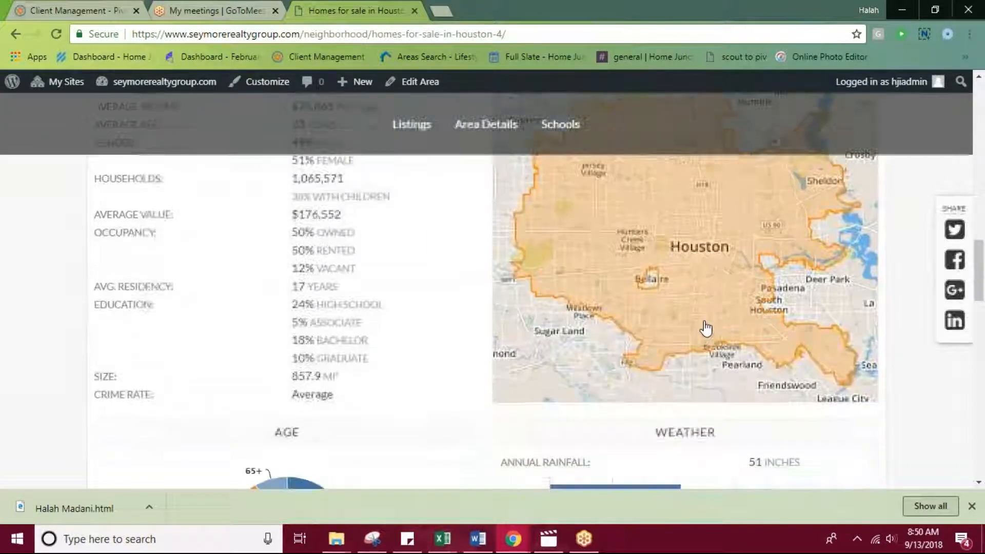
scroll(687, 326, "down", 9)
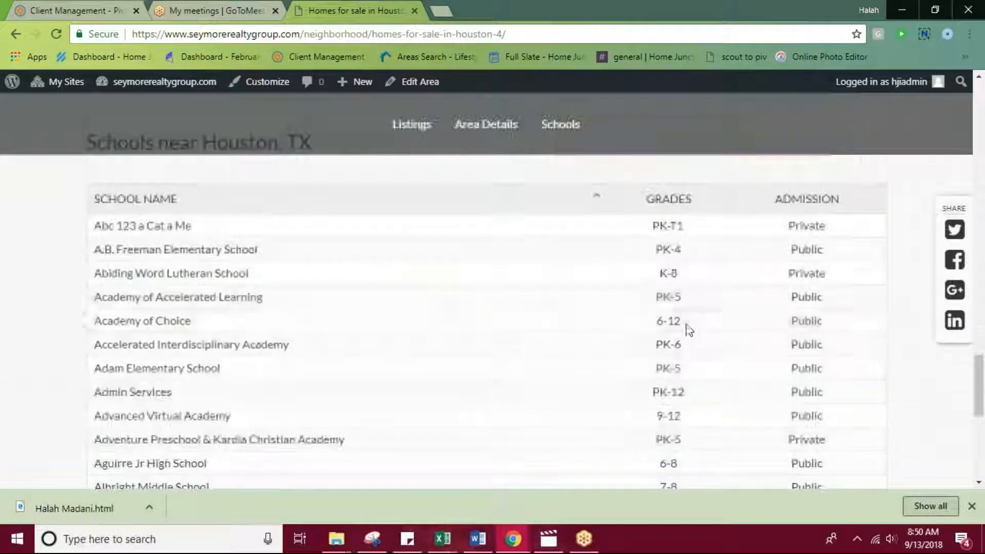
scroll(698, 348, "down", 7)
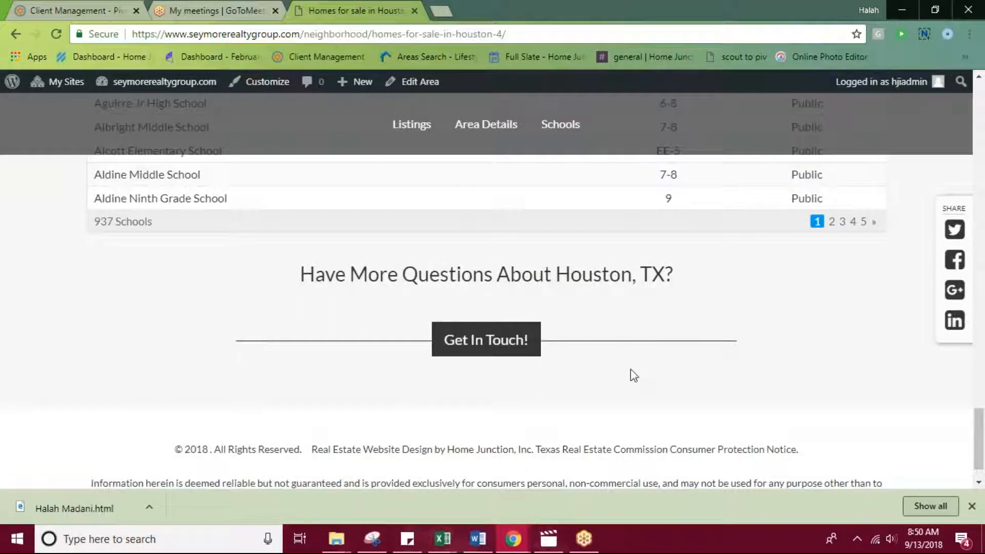
scroll(488, 344, "up", 15)
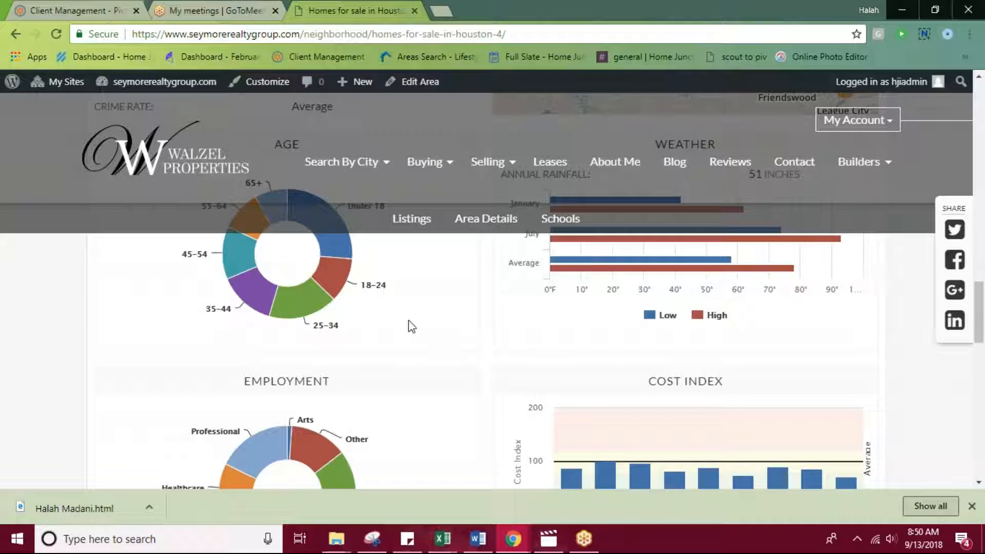
scroll(488, 310, "up", 10)
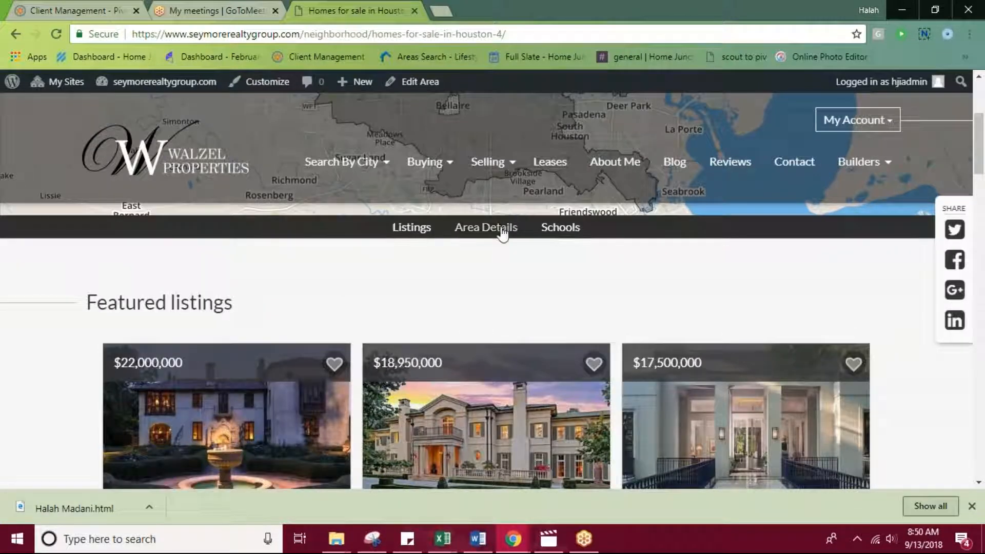
scroll(433, 303, "up", 4)
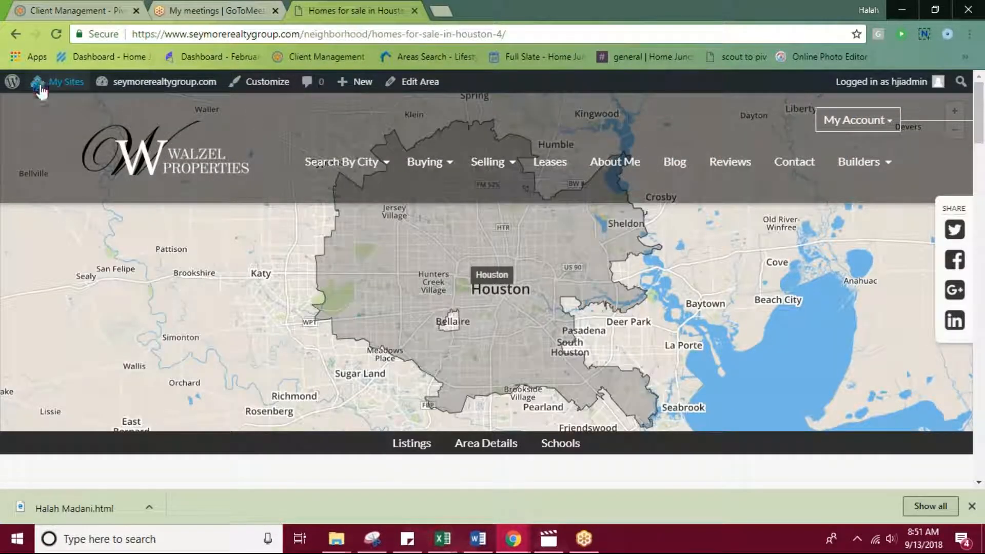
Return to the site's admin dashboard and open the list of all pocket listings.
mouse_move(45, 90)
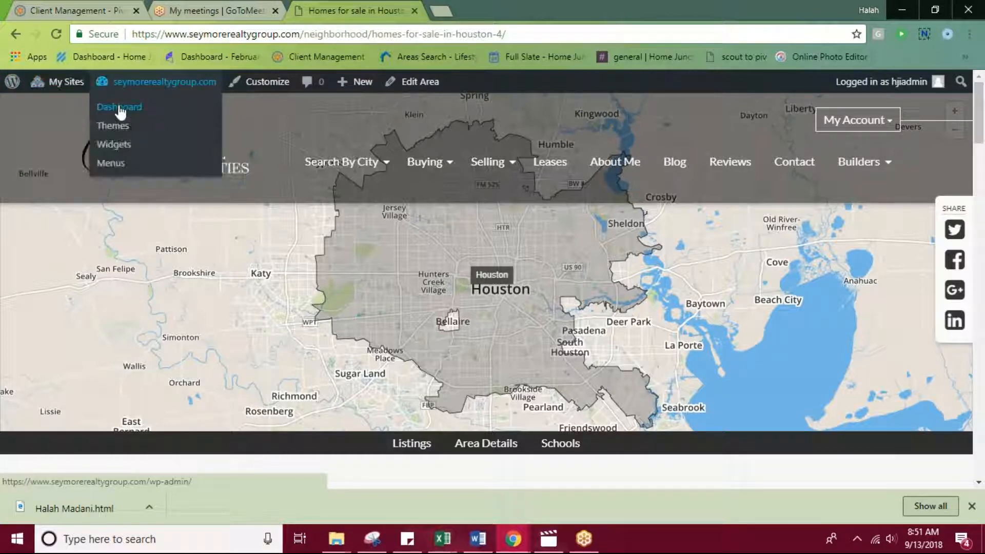
left_click(118, 107)
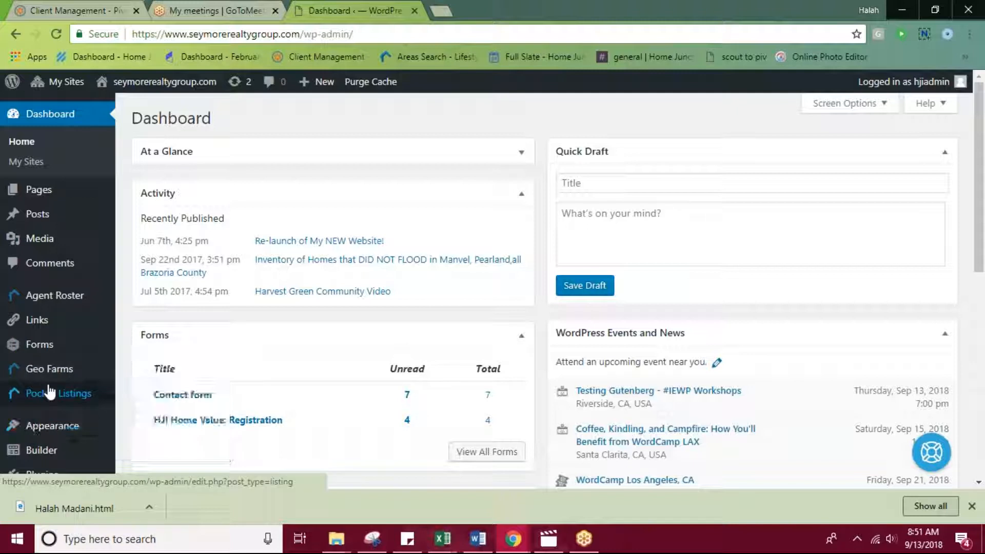
left_click(46, 400)
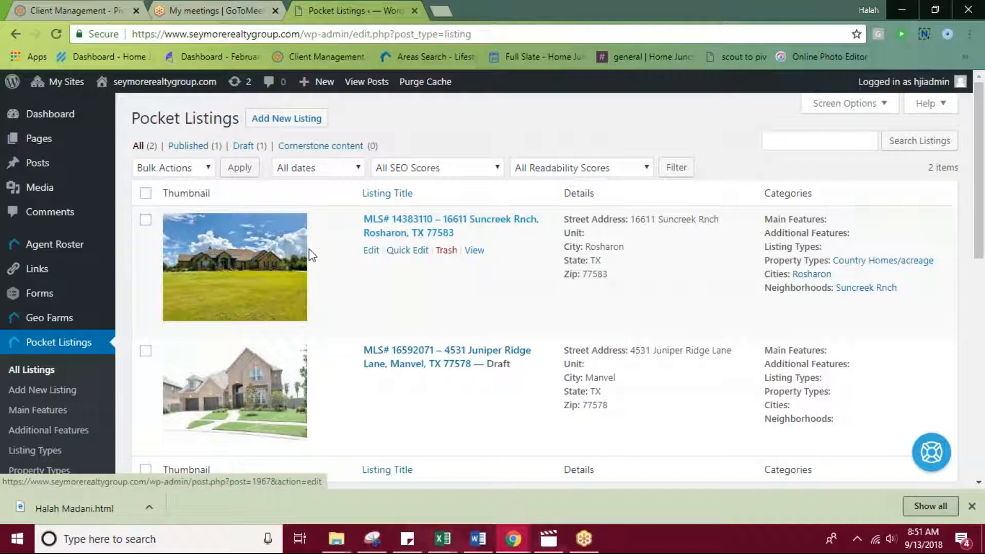
Open the published Rosharon pocket listing for editing and examine the address and MLS number in its title and its description.
left_click(382, 226)
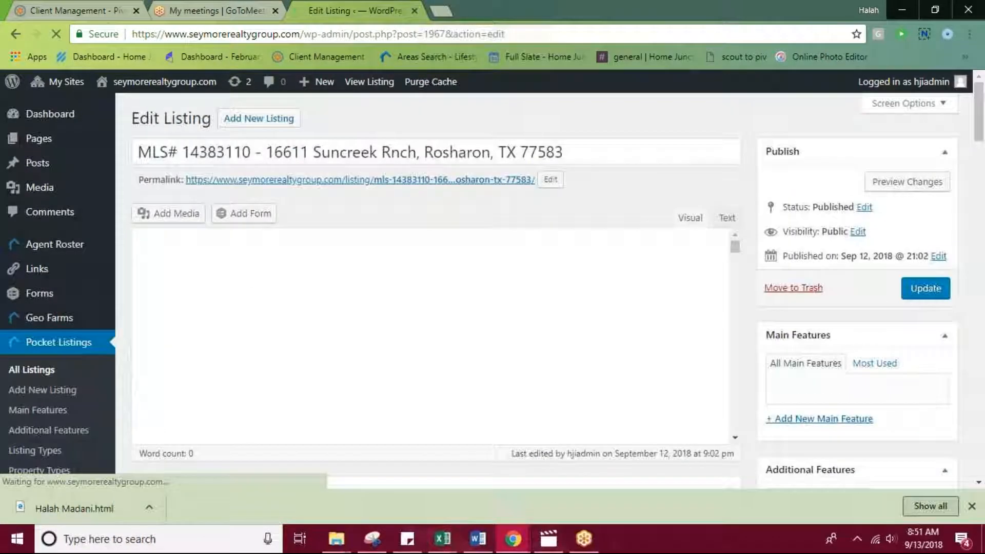
scroll(253, 206, "down", 1)
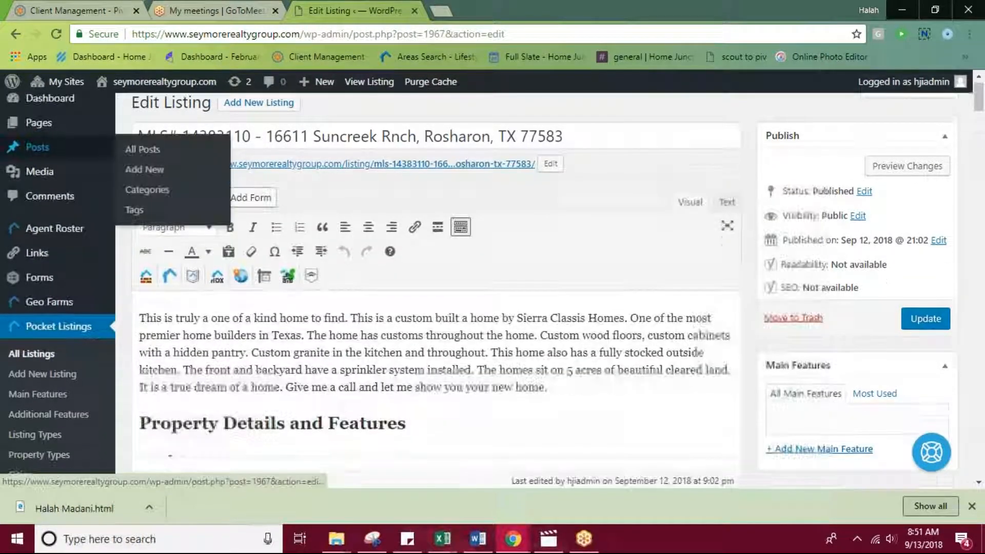
left_click_drag(590, 136, 270, 122)
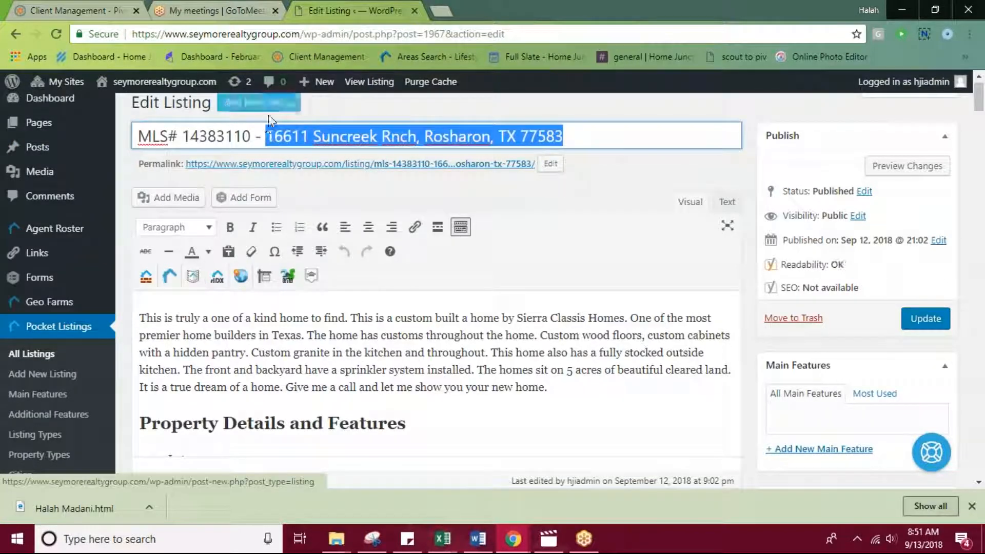
left_click_drag(138, 131, 257, 141)
scroll(545, 288, "down", 3)
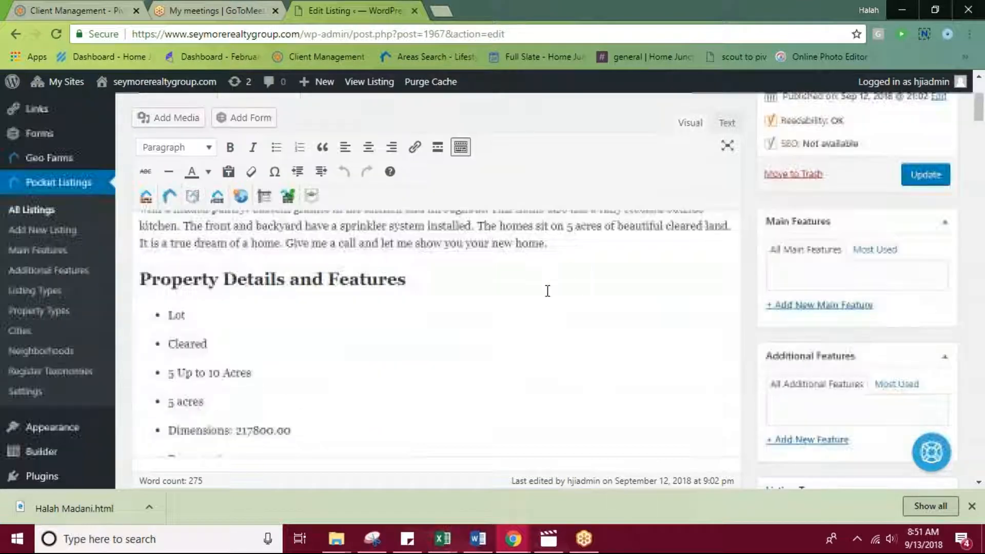
scroll(424, 286, "up", 3)
scroll(323, 347, "down", 2)
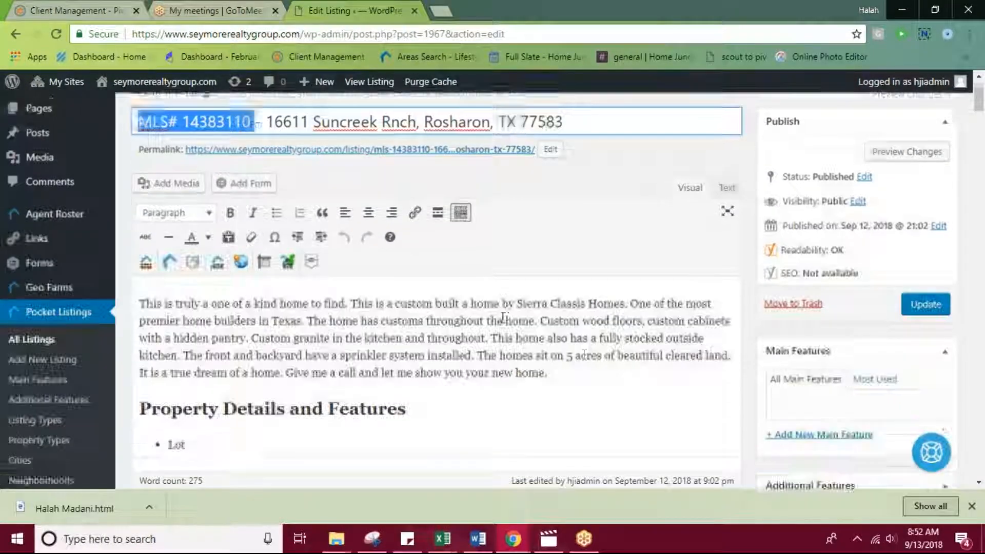
Look through the listing's feature bullets, property types, neighborhoods, featured image, Property Address and Property Details fields.
scroll(594, 319, "down", 2)
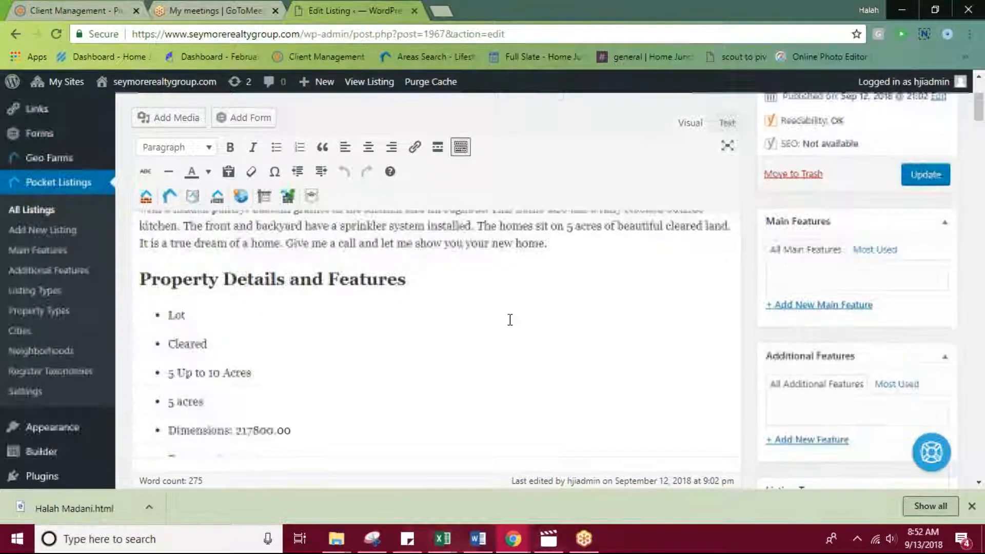
scroll(154, 325, "down", 15)
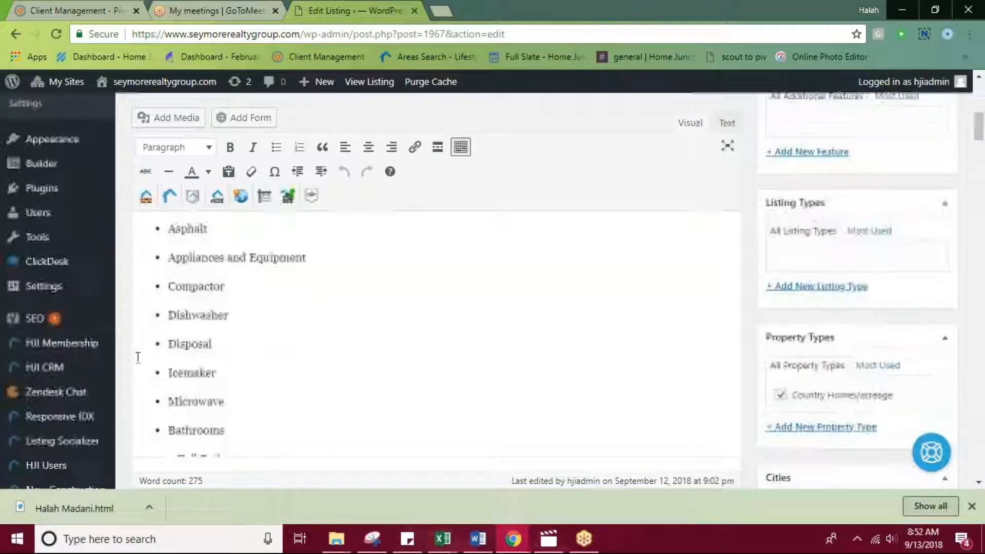
scroll(533, 402, "down", 20)
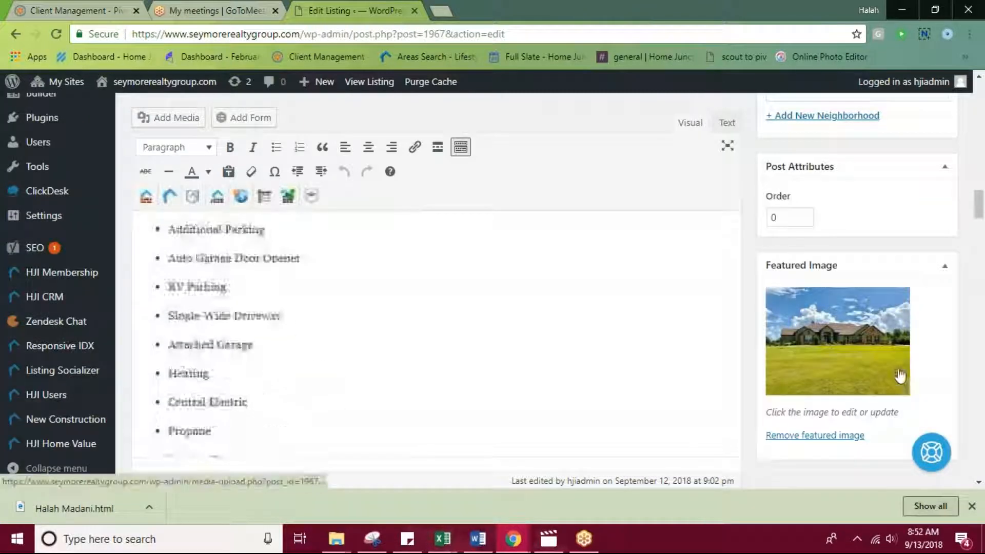
left_click_drag(978, 246, 965, 341)
scroll(488, 332, "down", 3)
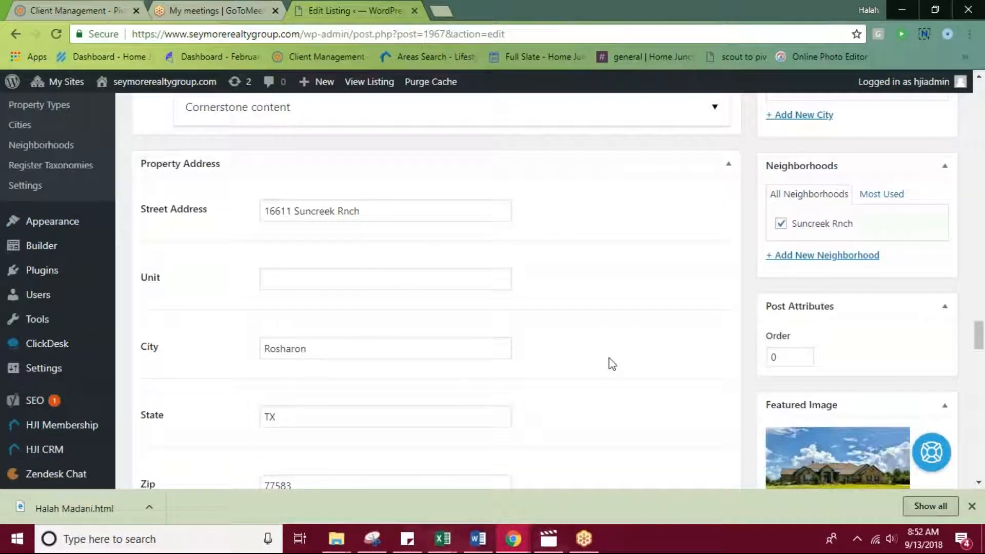
scroll(549, 350, "down", 6)
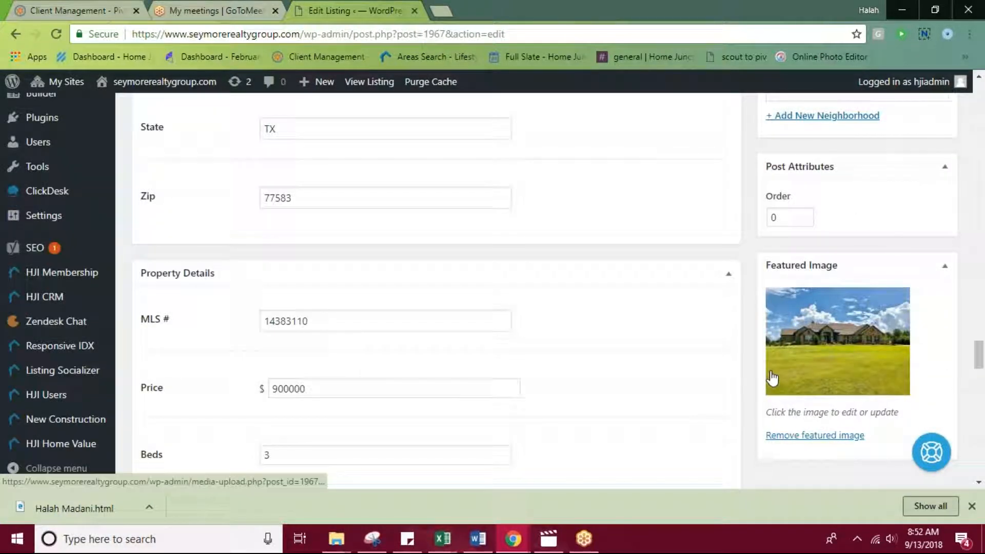
Look through the listing's Property Details, open its photo gallery and the option for adding images, and close the gallery without changes.
scroll(406, 288, "down", 7)
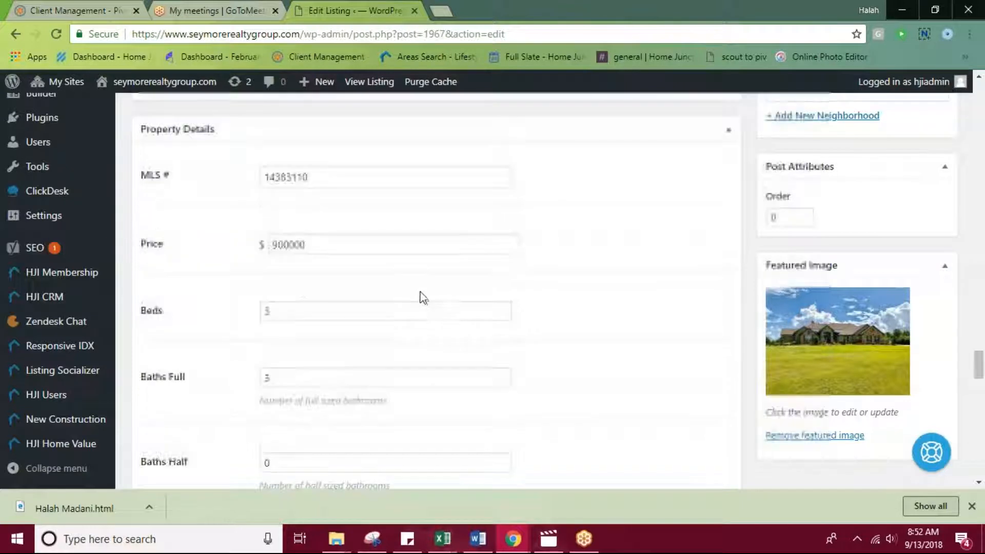
scroll(404, 306, "down", 15)
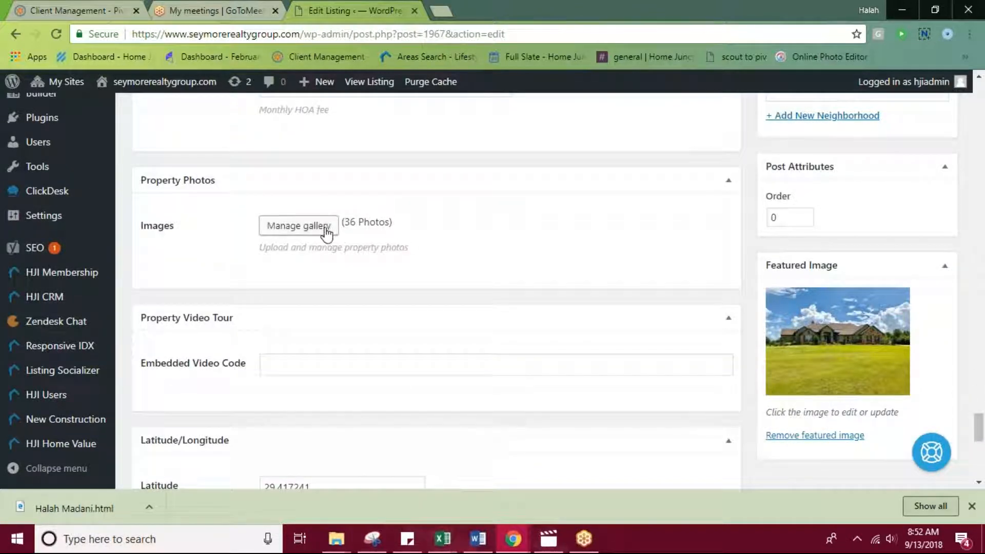
left_click(326, 233)
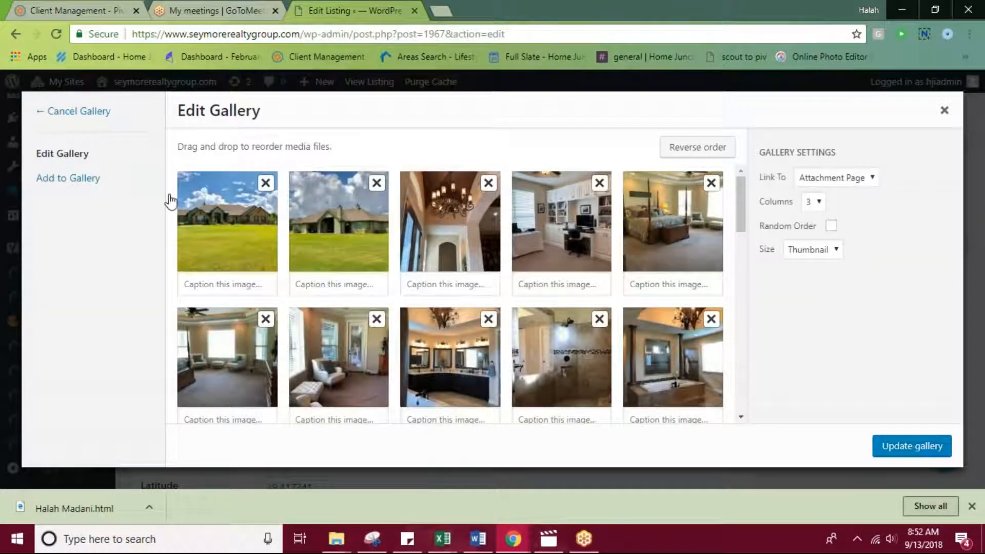
left_click(67, 184)
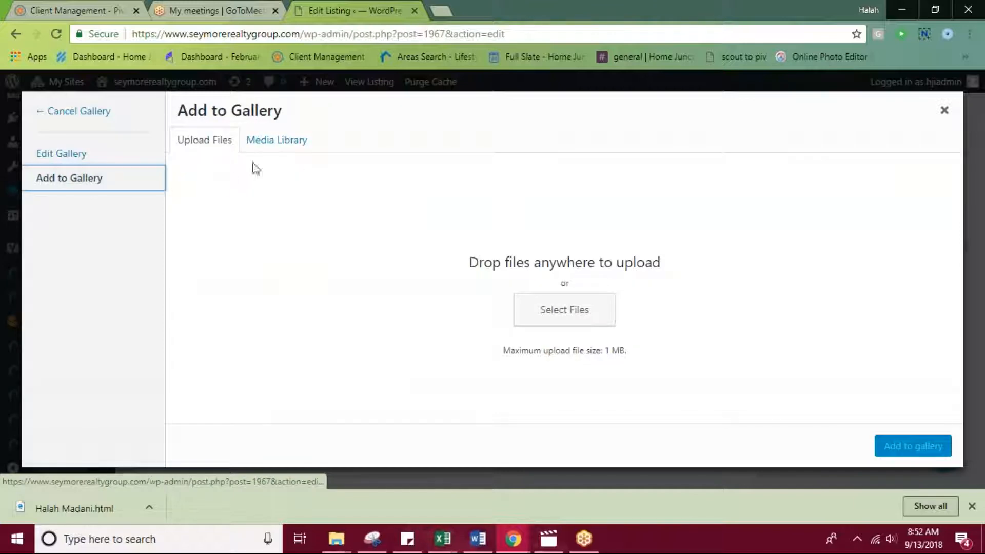
left_click(944, 112)
Review the listing's Property Address, Yoast SEO preview and description once more, and open the listing's public page from its permalink.
scroll(621, 236, "up", 15)
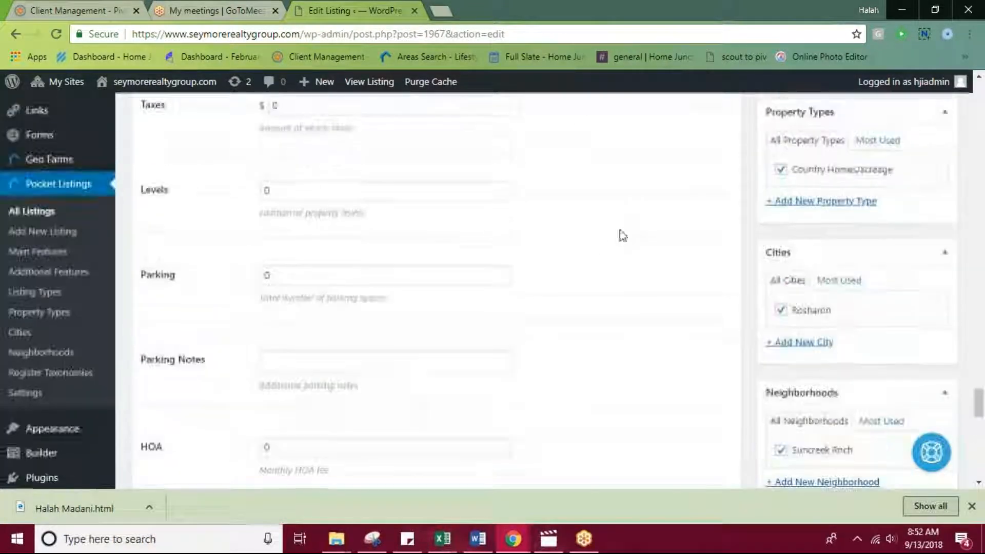
scroll(660, 285, "up", 8)
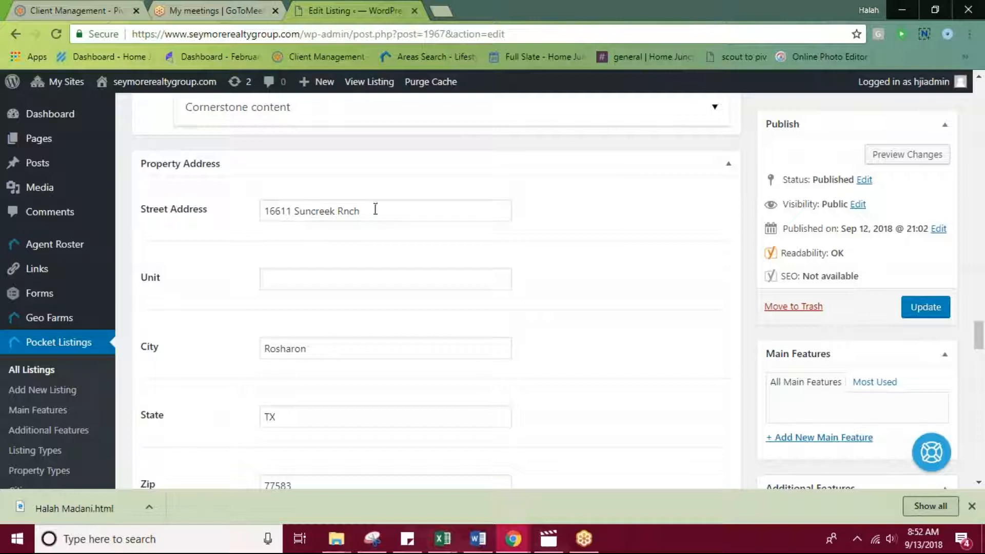
scroll(572, 251, "up", 10)
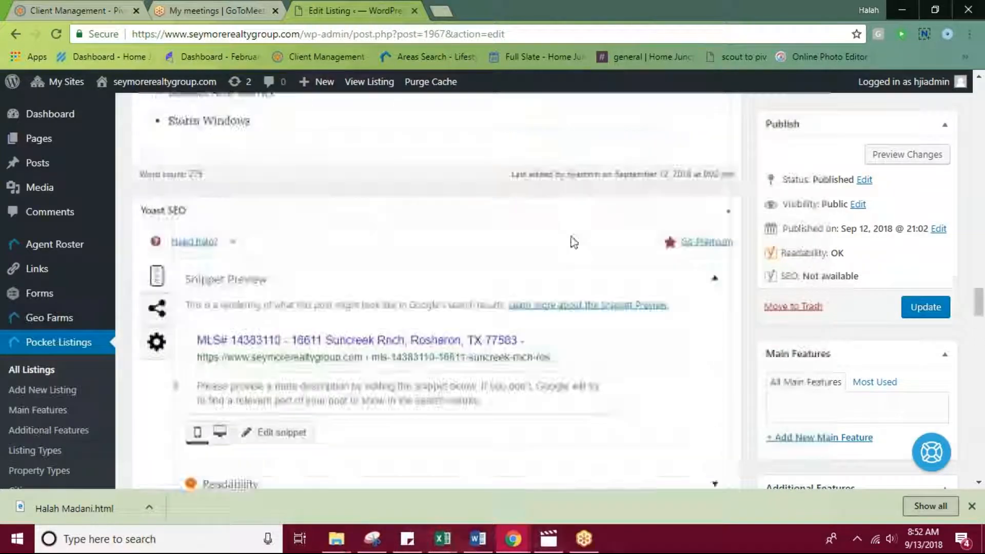
scroll(584, 244, "up", 8)
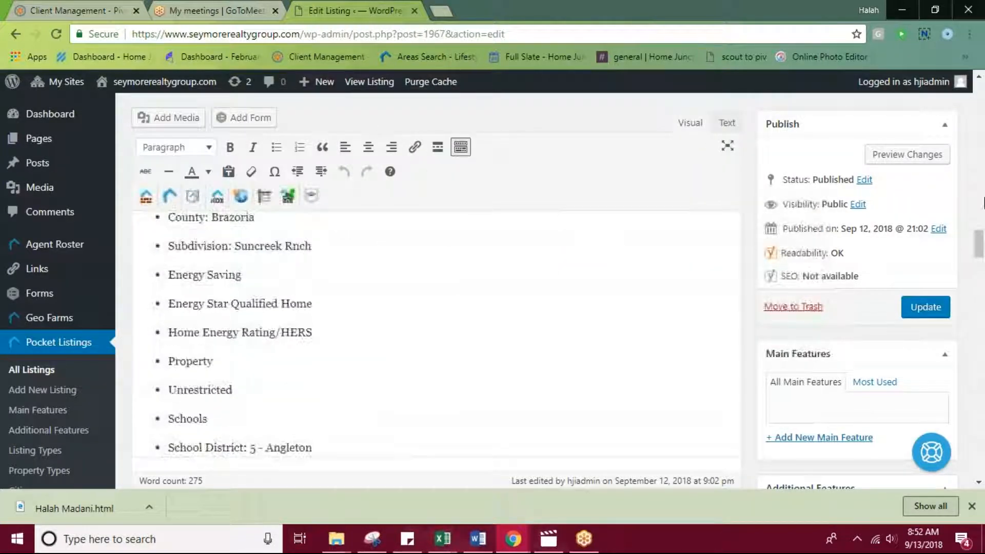
scroll(330, 216, "up", 10)
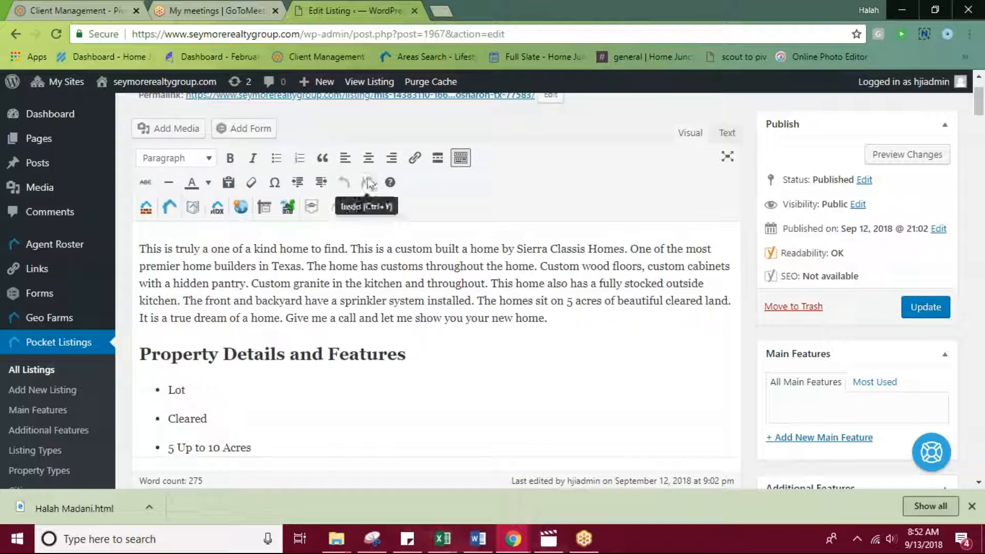
left_click(456, 179)
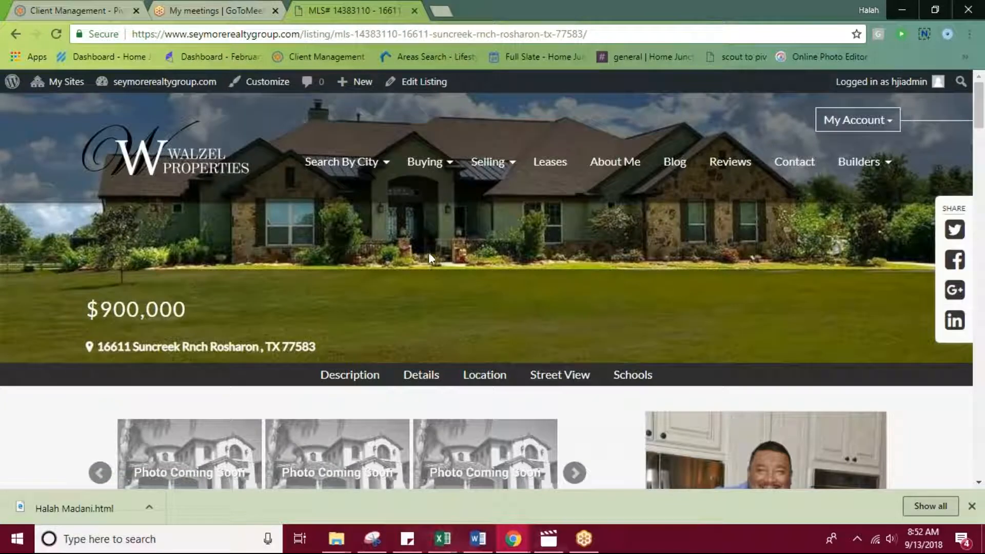
Examine the public listing's description, feature bullets, property details and inquiry form, and return to its header image.
scroll(563, 251, "down", 7)
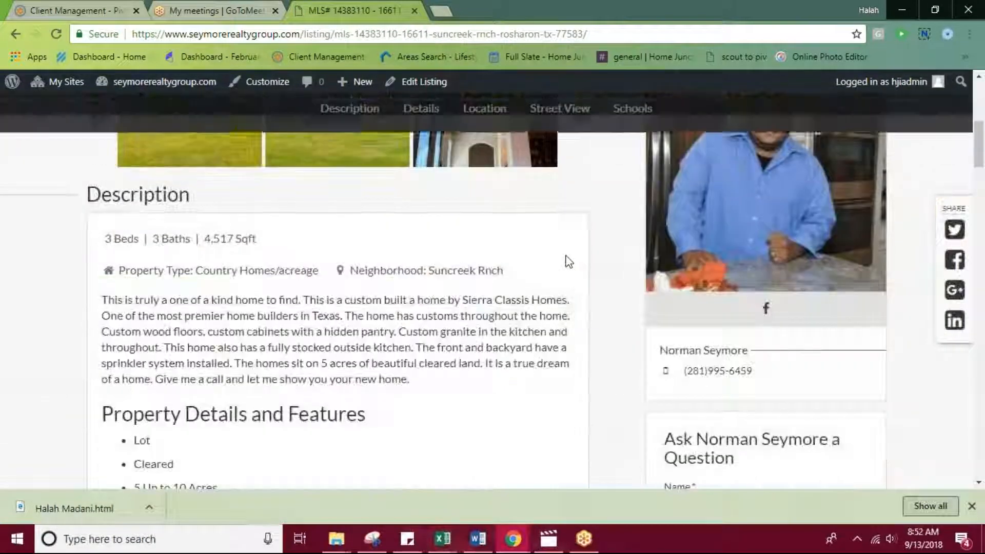
scroll(589, 251, "down", 10)
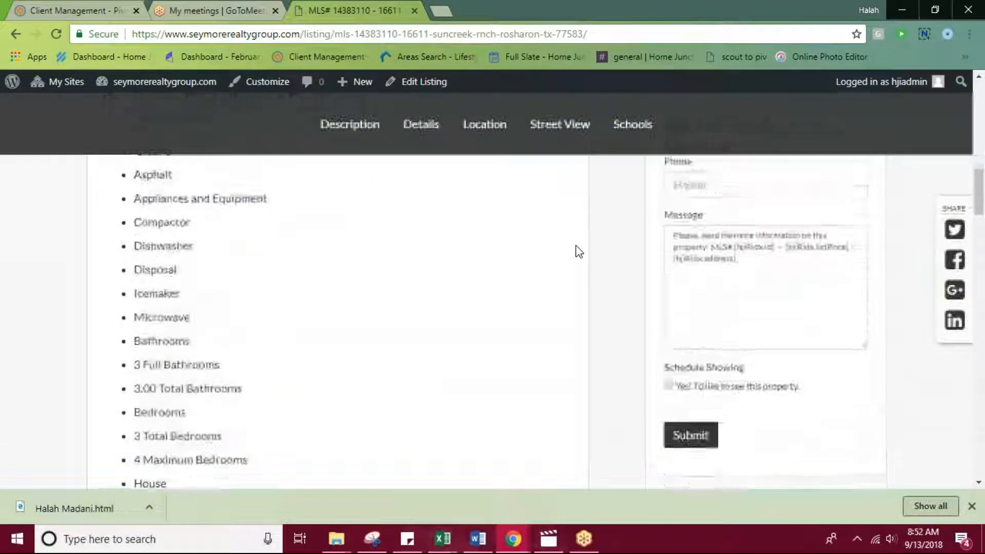
scroll(581, 251, "down", 12)
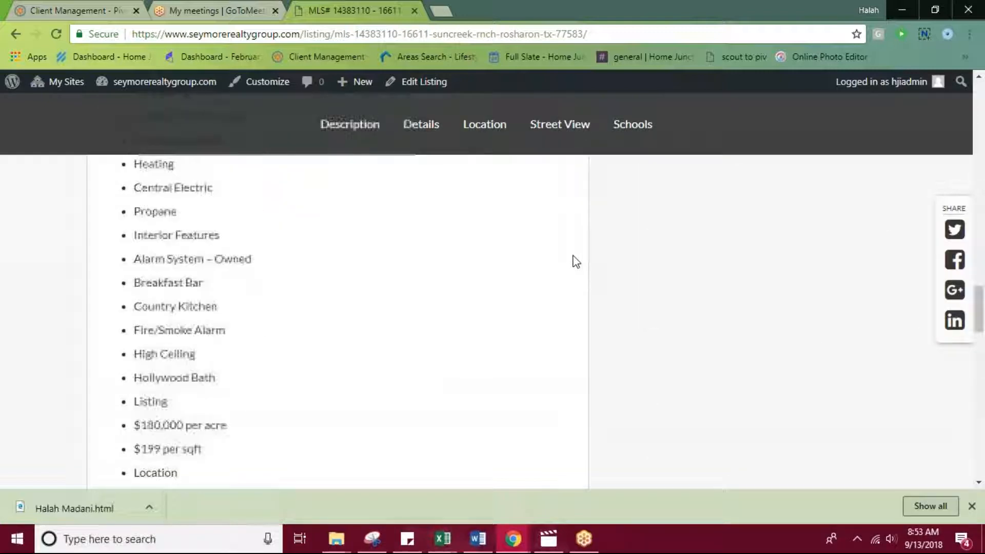
scroll(574, 264, "down", 12)
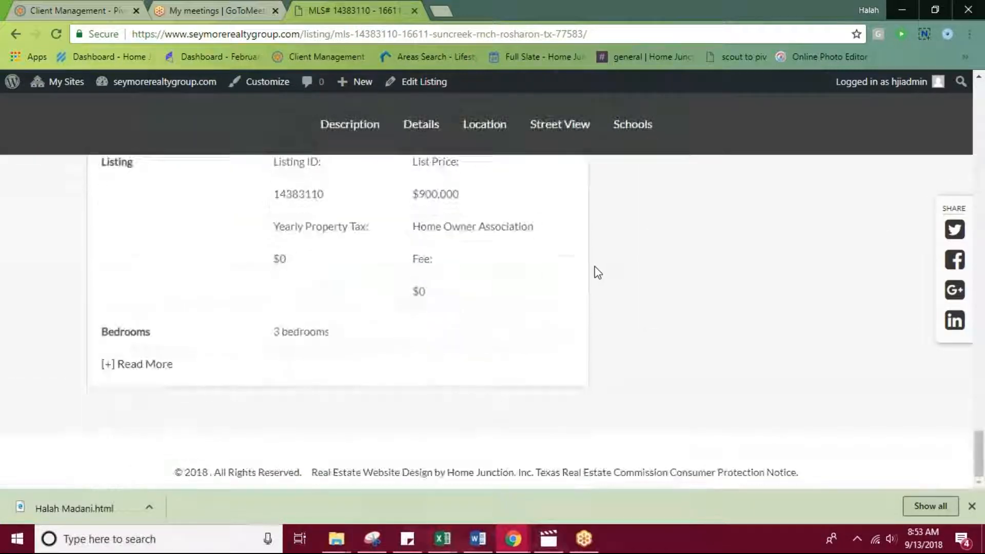
left_click_drag(981, 464, 970, 73)
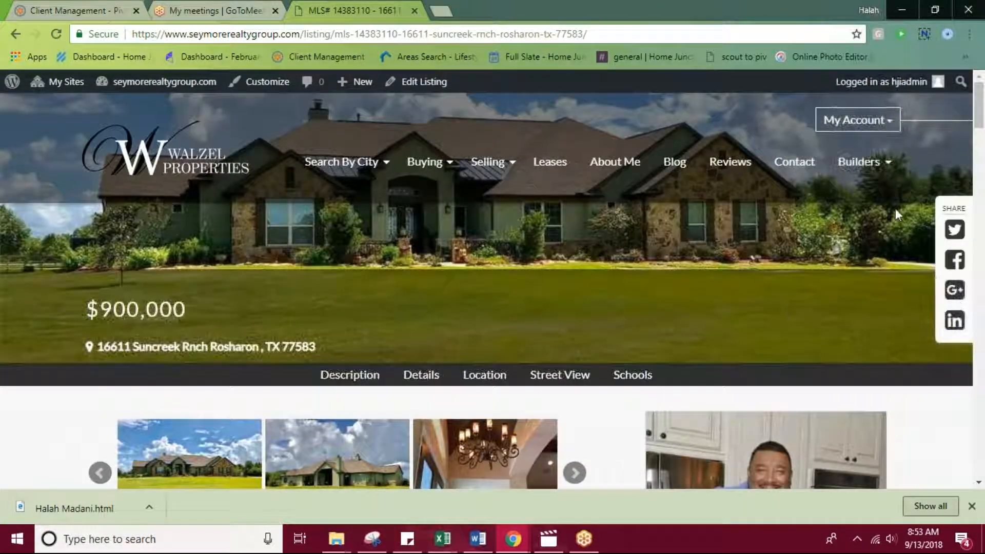
Go to the site's homepage and open the Iowa Colony home from Featured Properties.
left_click(185, 156)
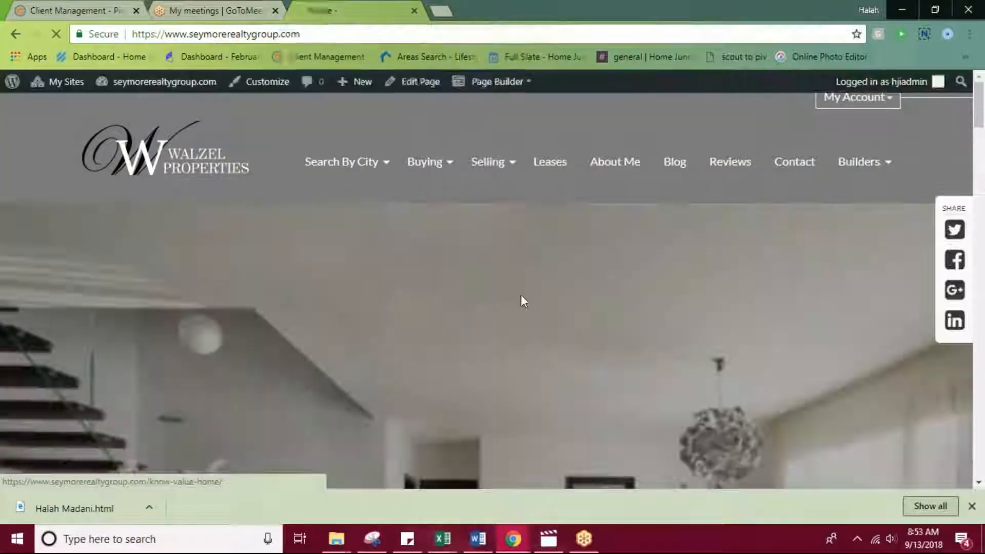
scroll(522, 296, "down", 15)
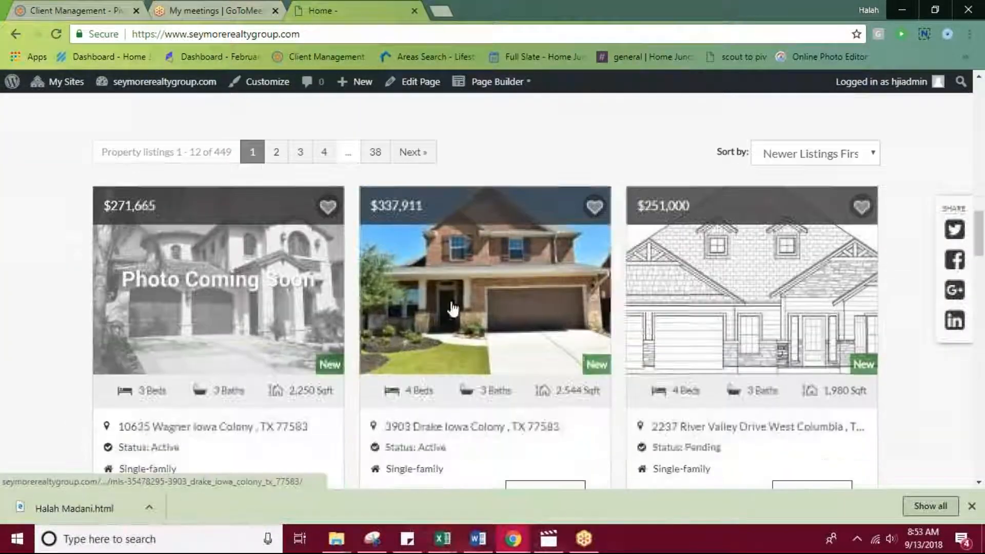
left_click(451, 308)
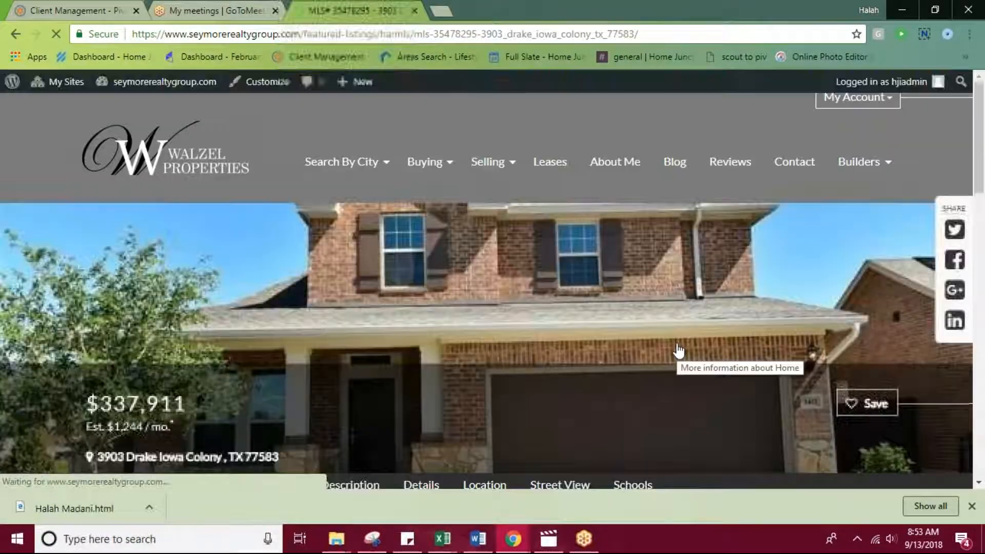
Examine the featured listing's photos, description, Property Details and Features section and question form for comparison with the pocket listing.
scroll(692, 308, "down", 4)
scroll(688, 303, "up", 4)
scroll(684, 301, "down", 5)
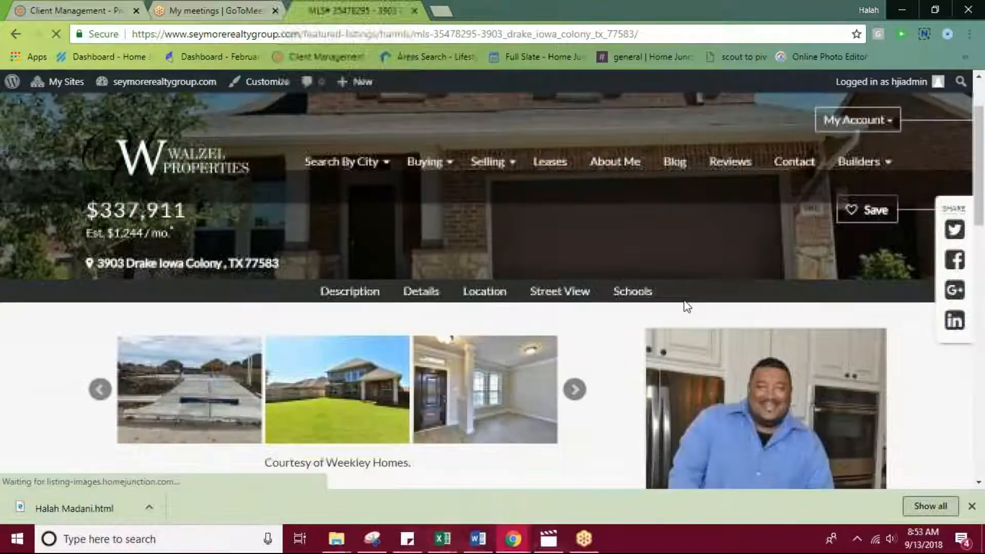
scroll(685, 303, "down", 10)
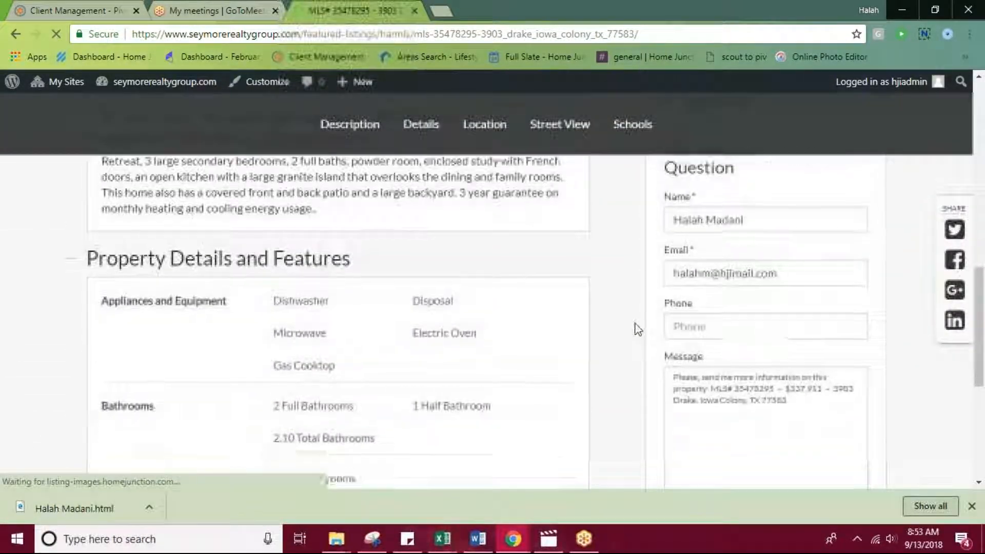
scroll(636, 325, "down", 3)
scroll(633, 324, "up", 8)
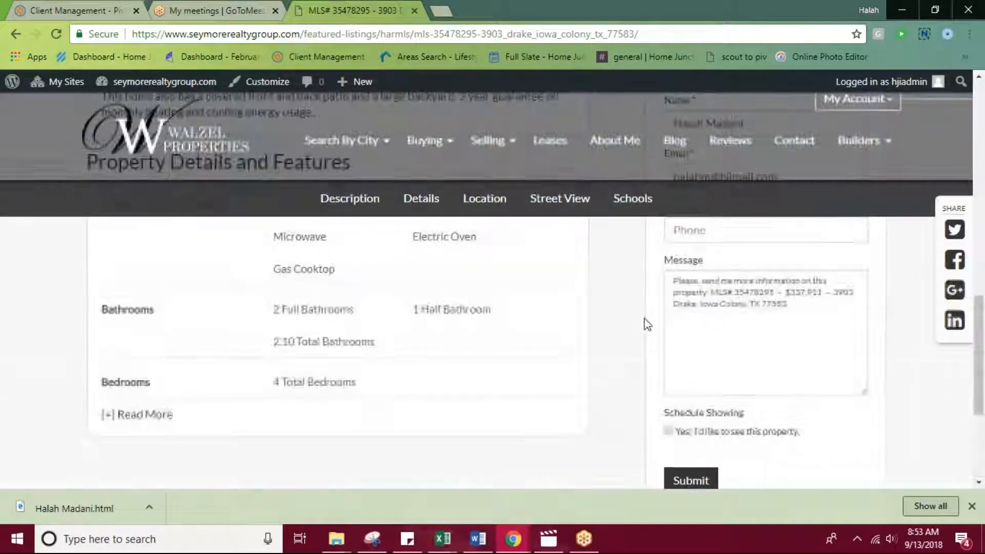
scroll(636, 319, "up", 6)
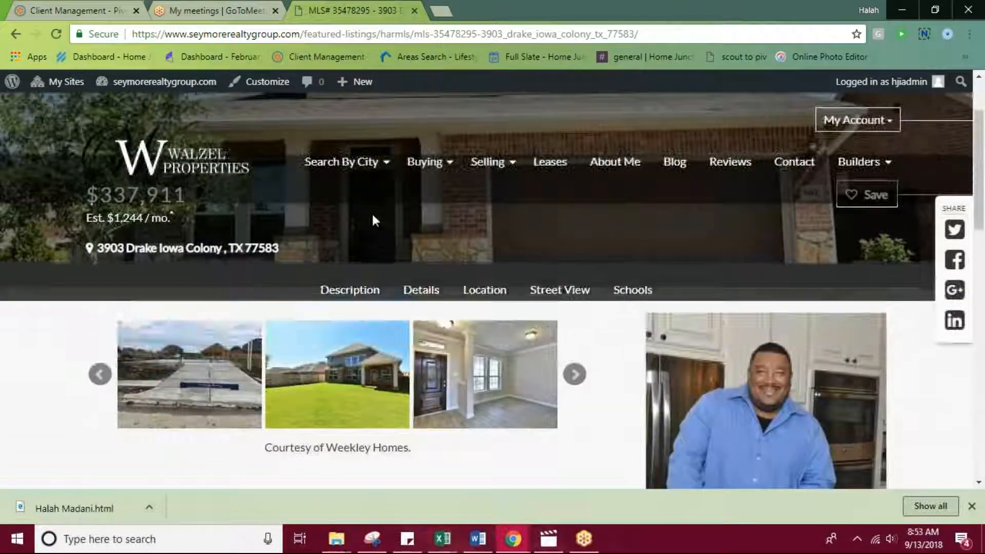
Return to the site's admin dashboard and open the Theme Options under Appearance.
mouse_move(134, 90)
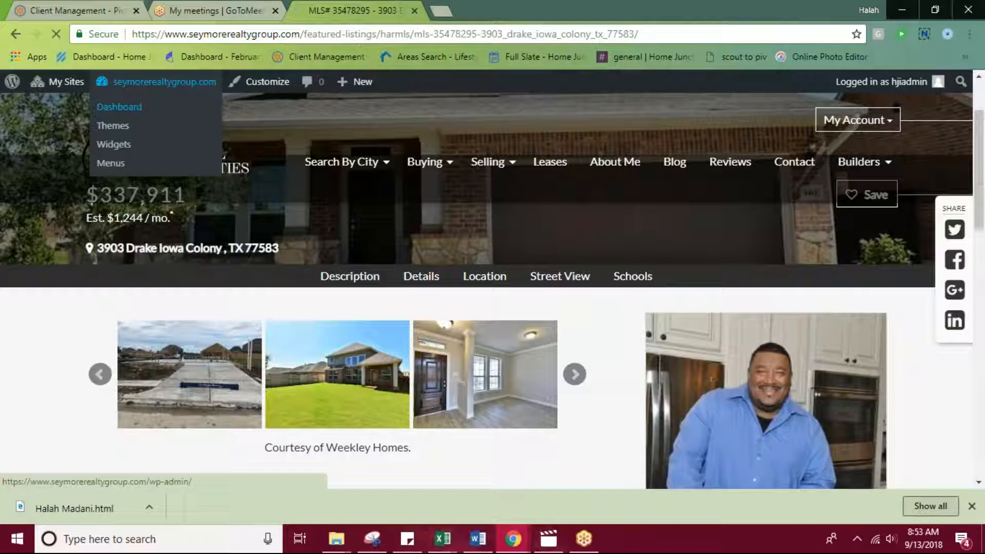
scroll(119, 288, "down", 1)
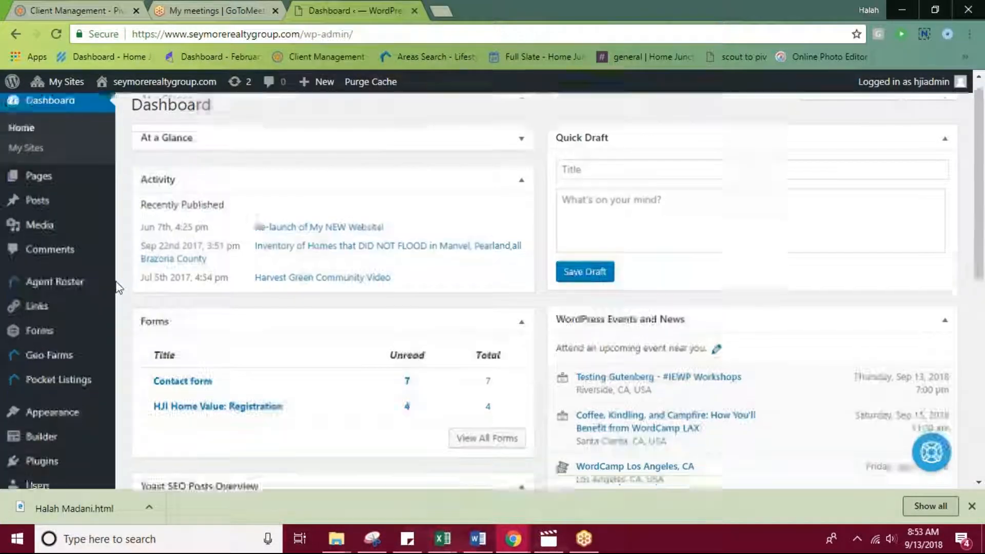
mouse_move(74, 359)
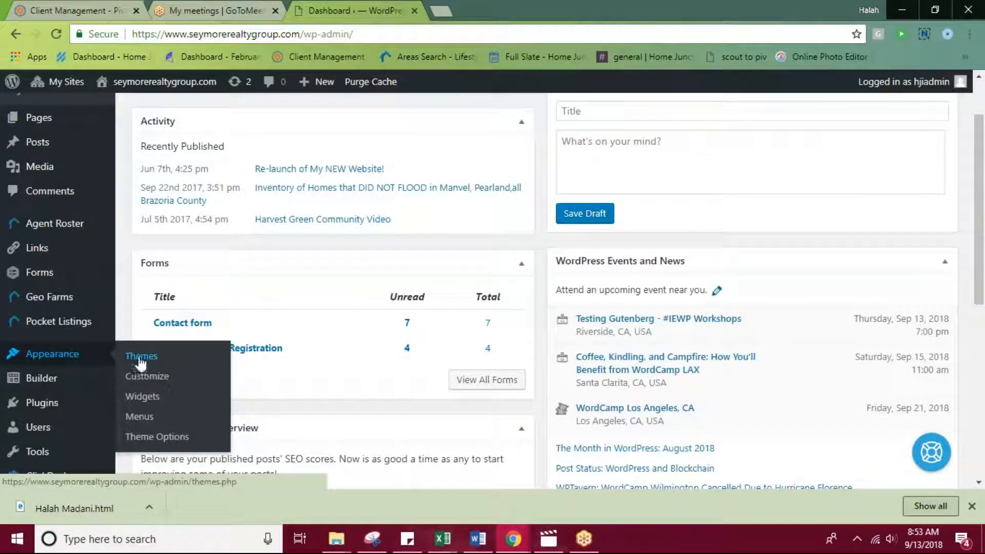
left_click(156, 437)
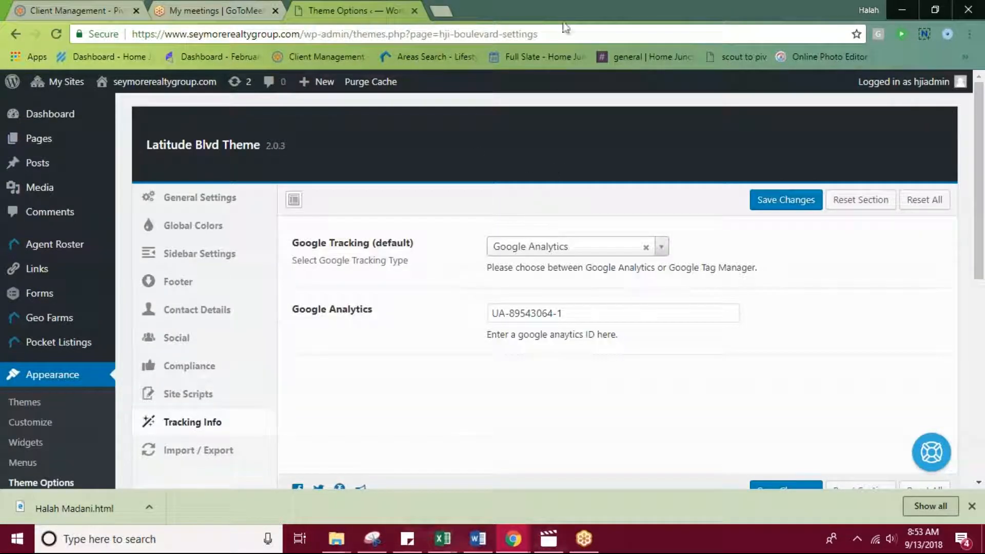
Show the General Settings with the website logo, check the logo on the live homepage in a new tab, and return to Theme Options.
left_click(211, 204)
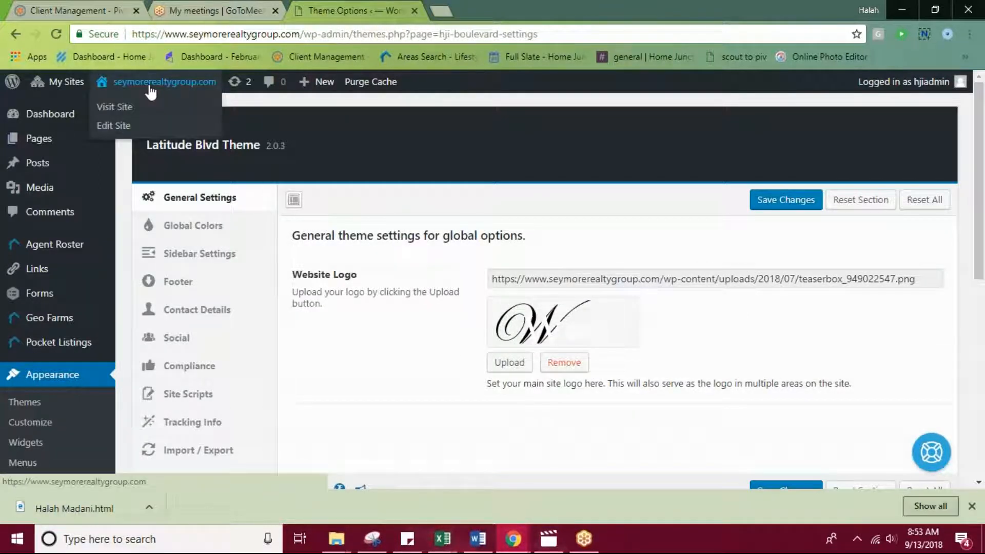
middle_click(134, 111)
left_click(497, 14)
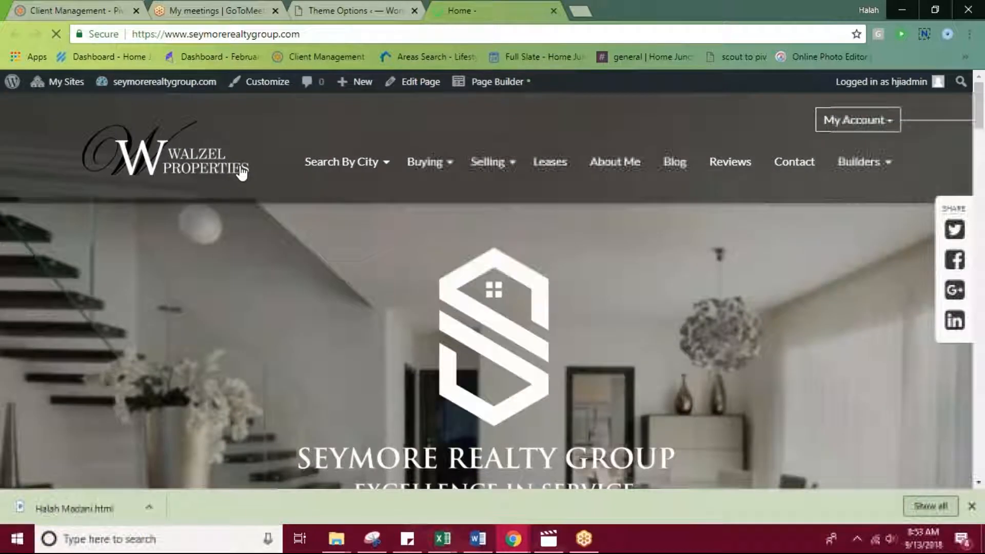
left_click(381, 8)
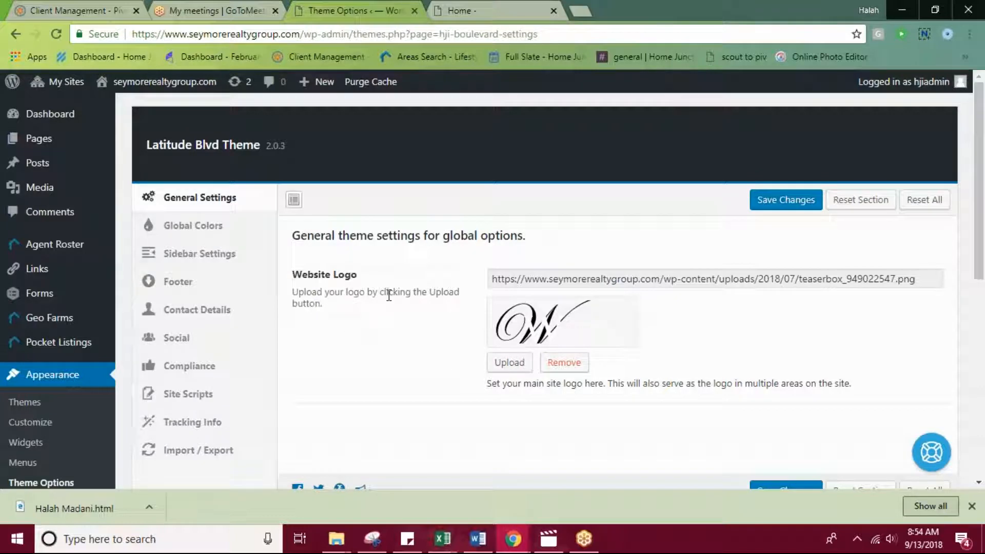
Open the Global Colors settings and review the primary, secondary, tertiary and link color options.
left_click(222, 230)
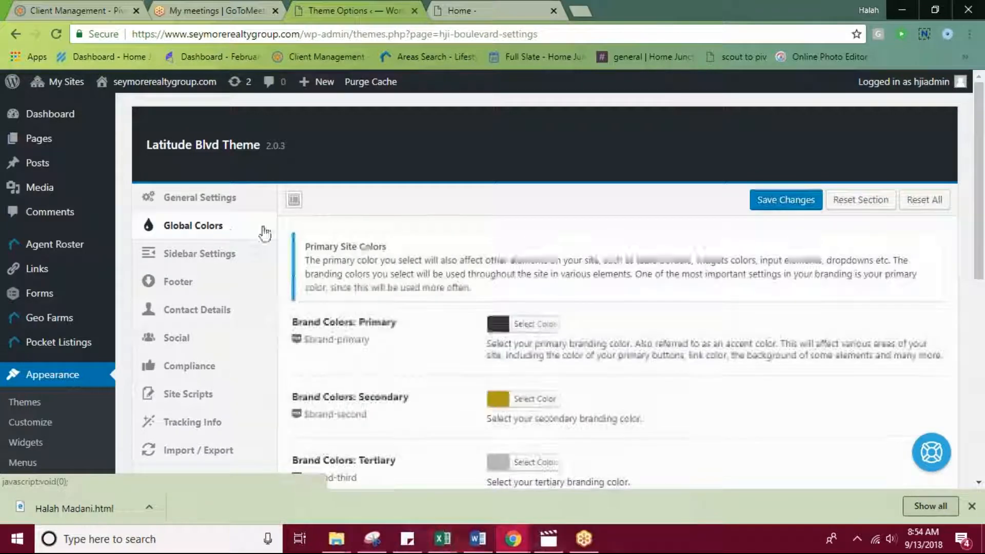
scroll(582, 294, "down", 3)
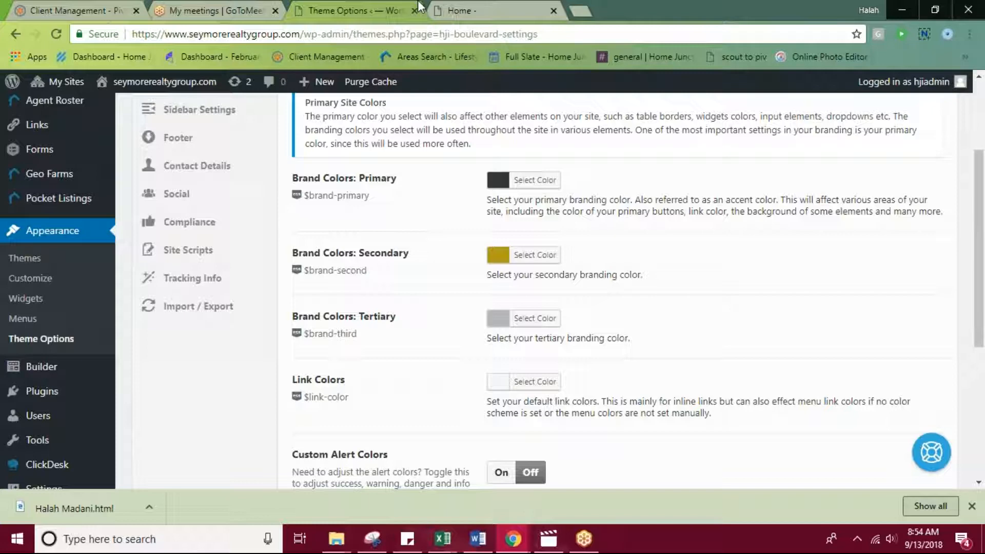
scroll(240, 220, "up", 3)
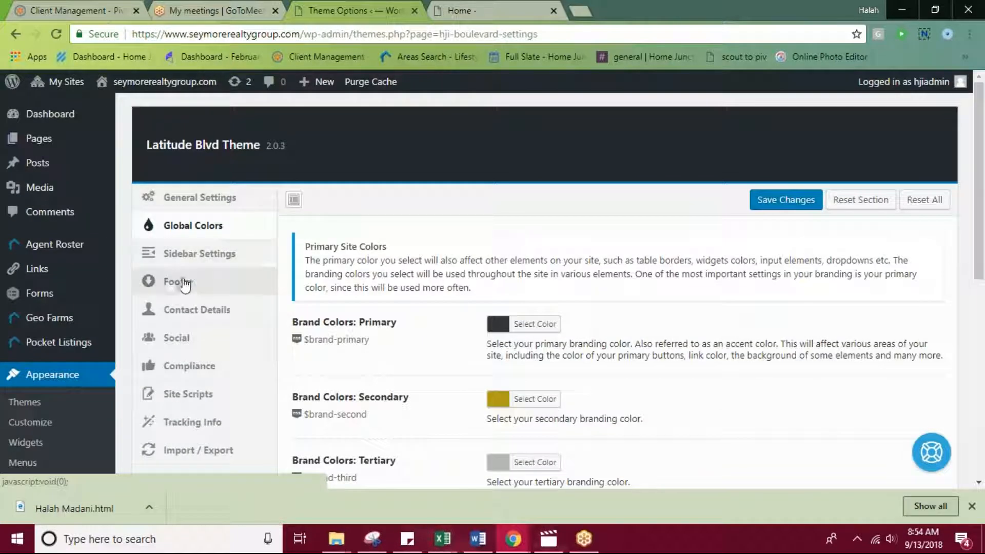
Open the theme's Contact Details and examine the agent features, agent image, name, title and license number fields.
left_click(177, 308)
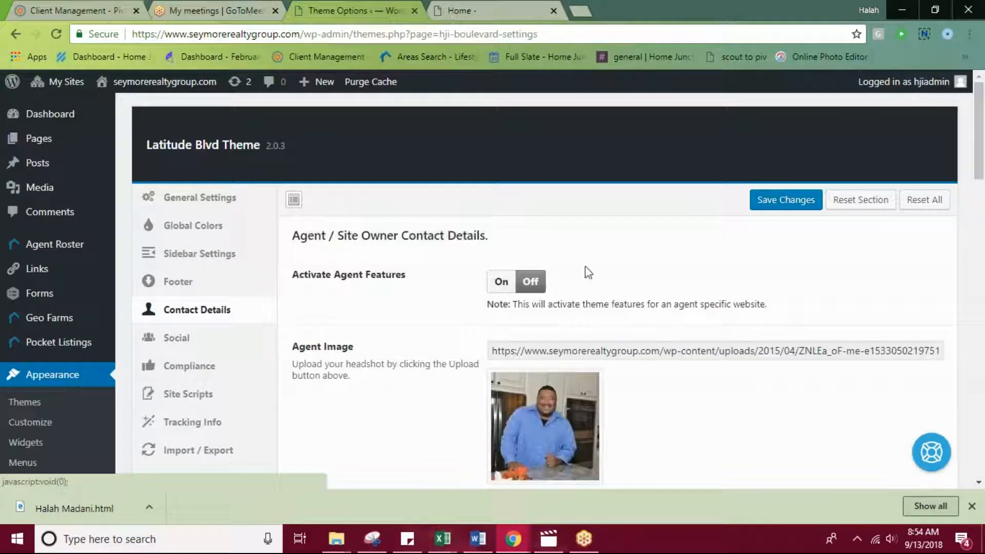
scroll(674, 329, "down", 1)
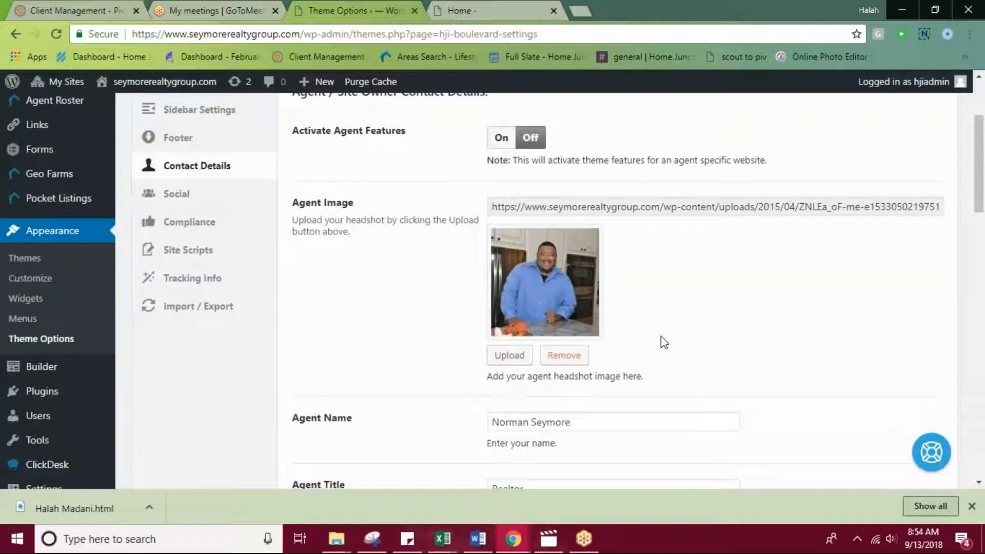
scroll(734, 388, "down", 4)
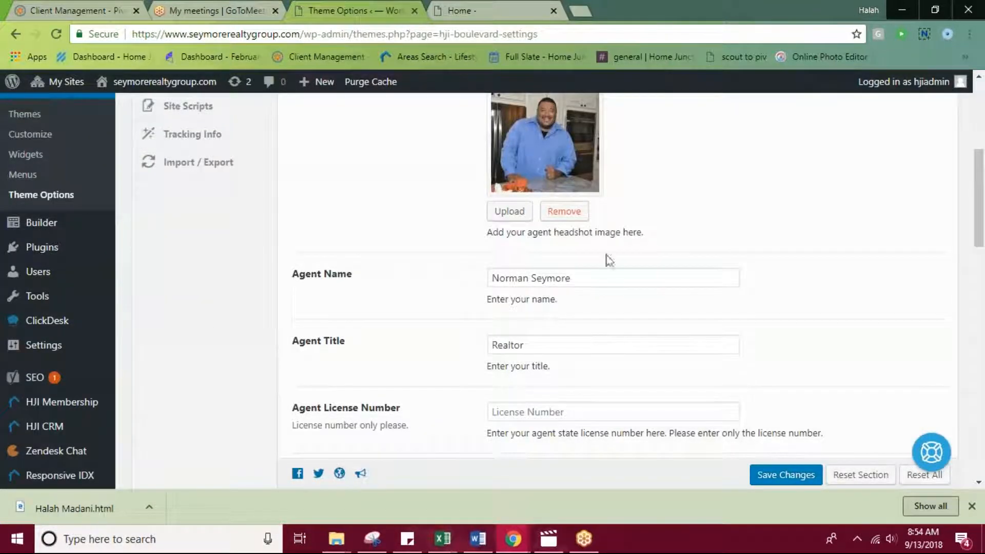
Examine the remaining Contact Details fields: agent bio, brokerage logo, brokerage name, office name and address.
scroll(613, 264, "up", 4)
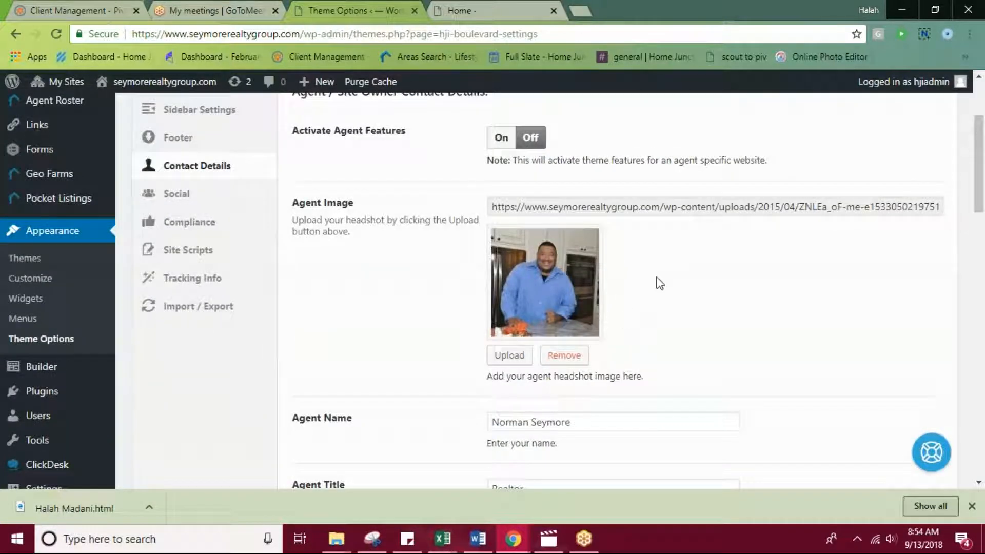
scroll(859, 236, "down", 10)
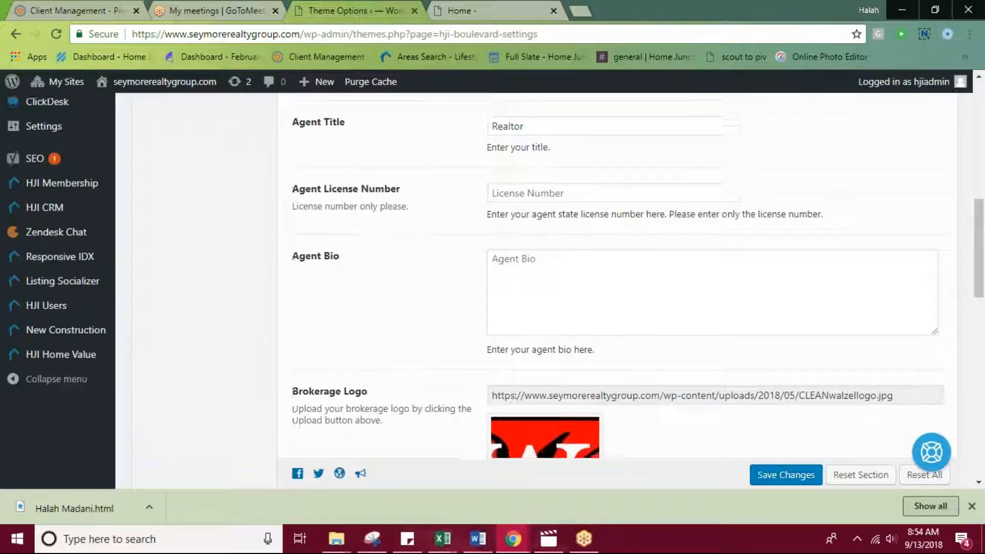
scroll(736, 220, "down", 1)
scroll(708, 301, "down", 1)
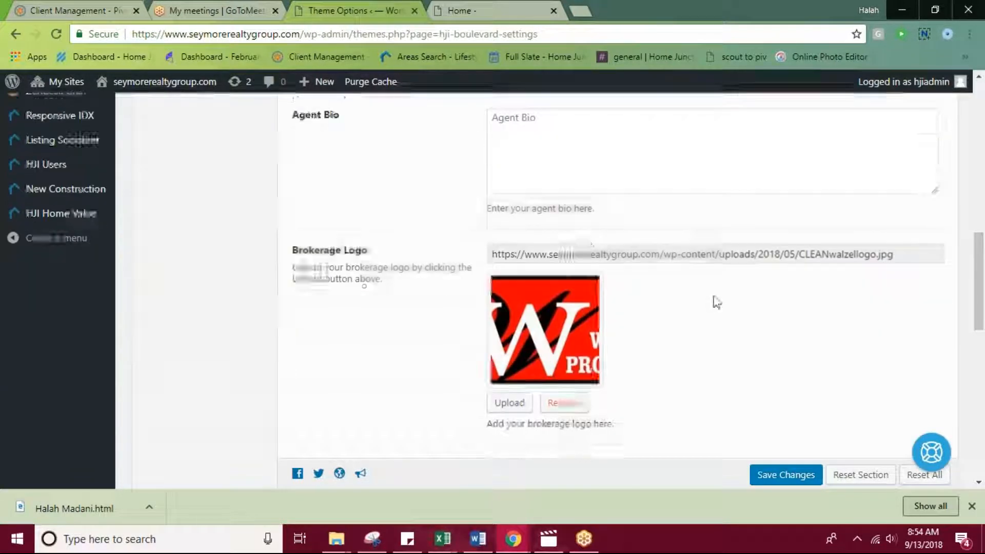
scroll(747, 273, "up", 3)
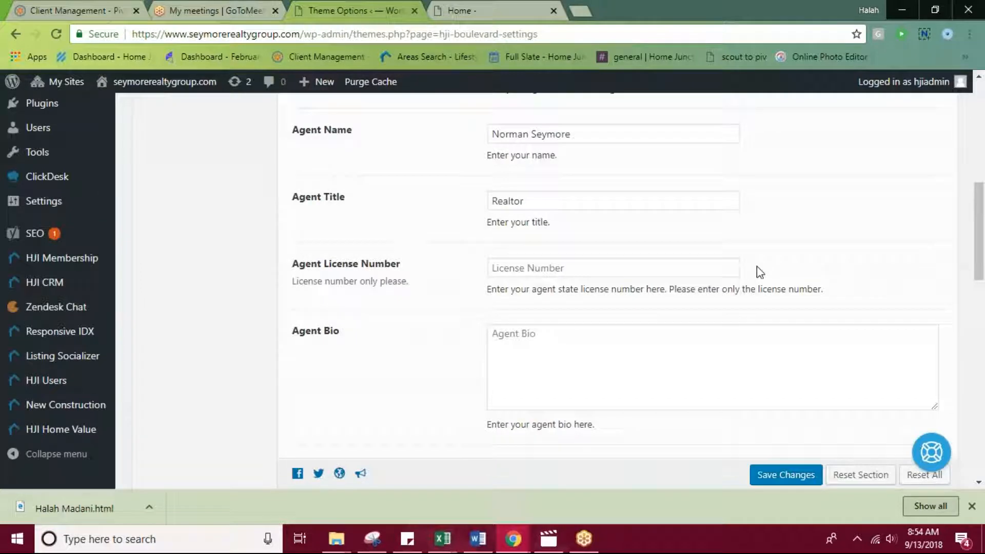
scroll(755, 269, "down", 6)
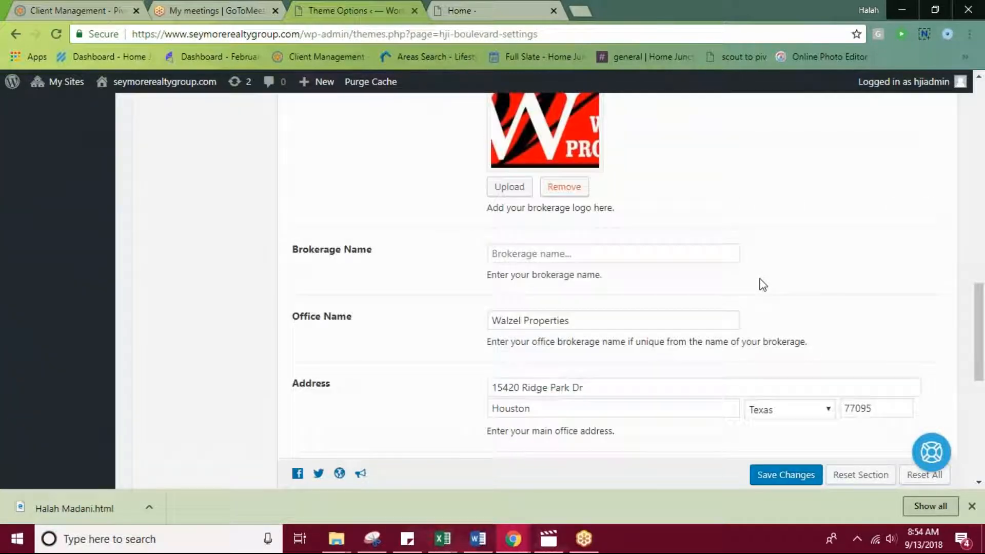
scroll(754, 279, "up", 2)
scroll(673, 362, "down", 3)
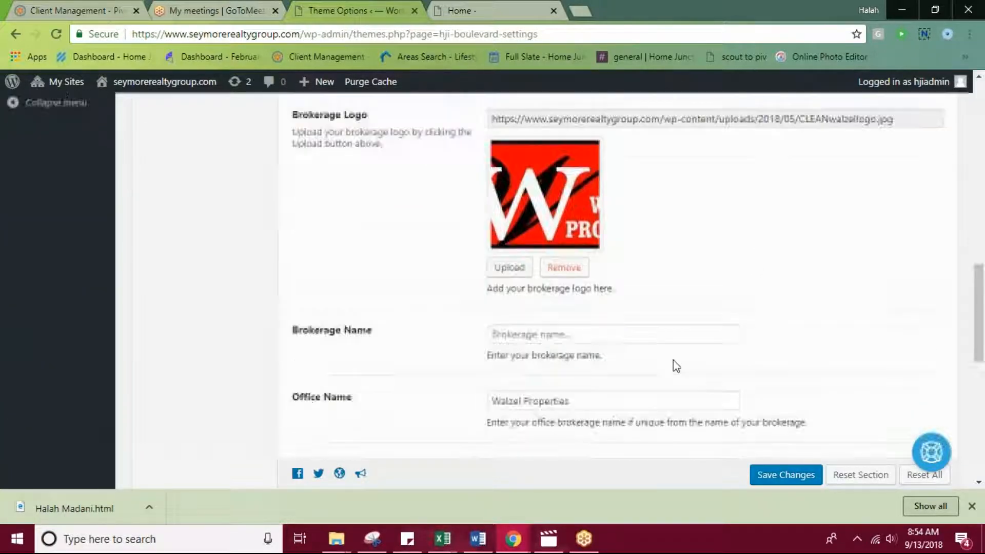
scroll(544, 329, "down", 4)
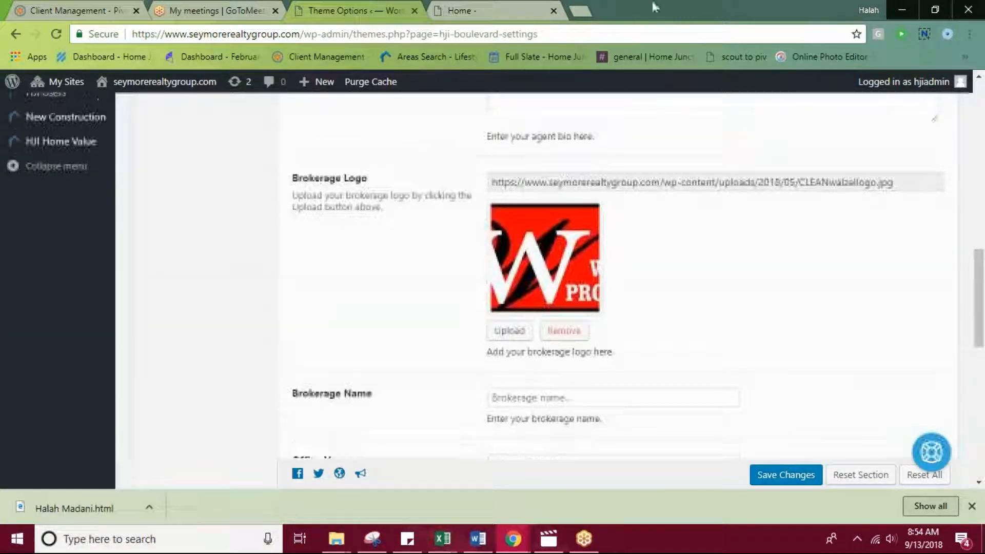
Check the live homepage from its footer and contact section up to the header logo, and return to Theme Options.
left_click(483, 8)
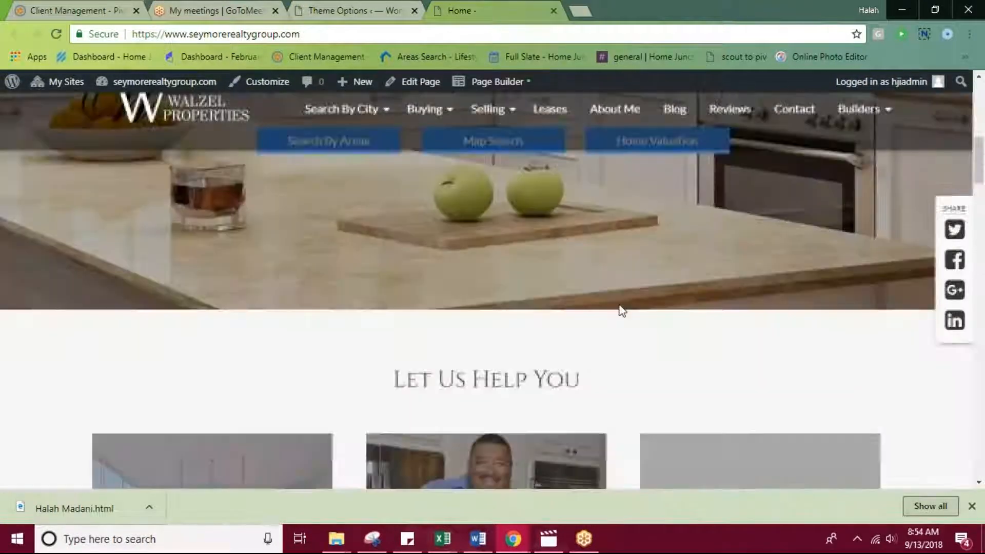
scroll(621, 310, "down", 20)
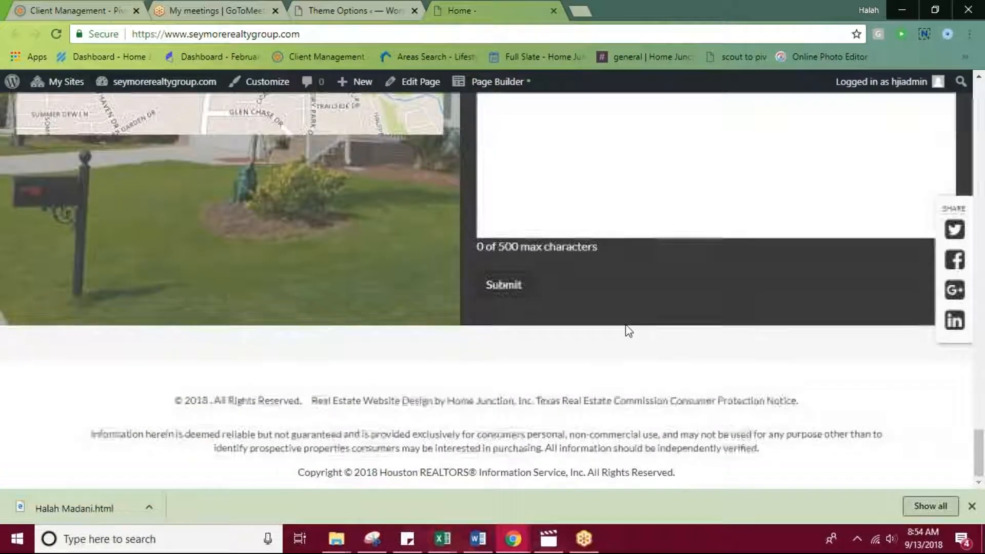
scroll(627, 330, "up", 14)
scroll(617, 344, "down", 5)
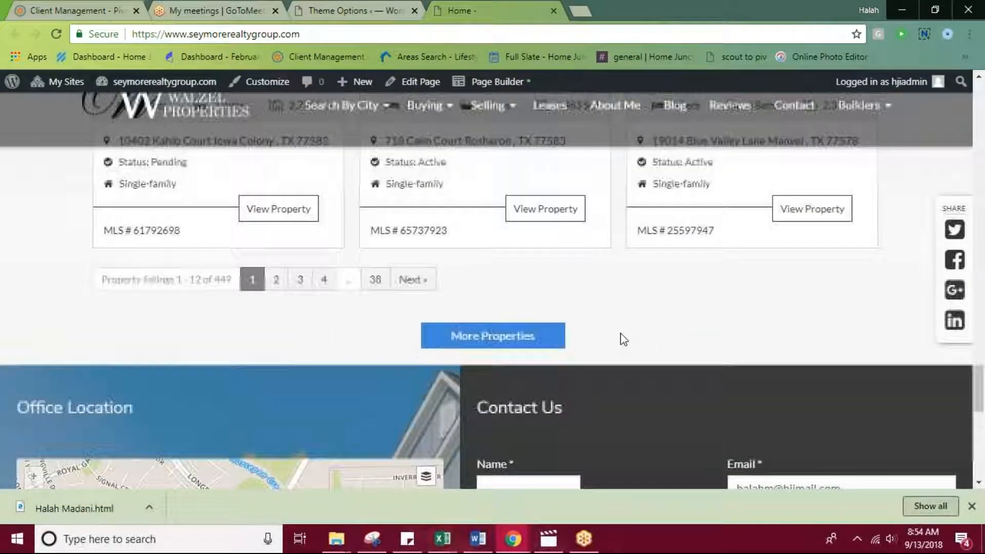
scroll(515, 290, "up", 10)
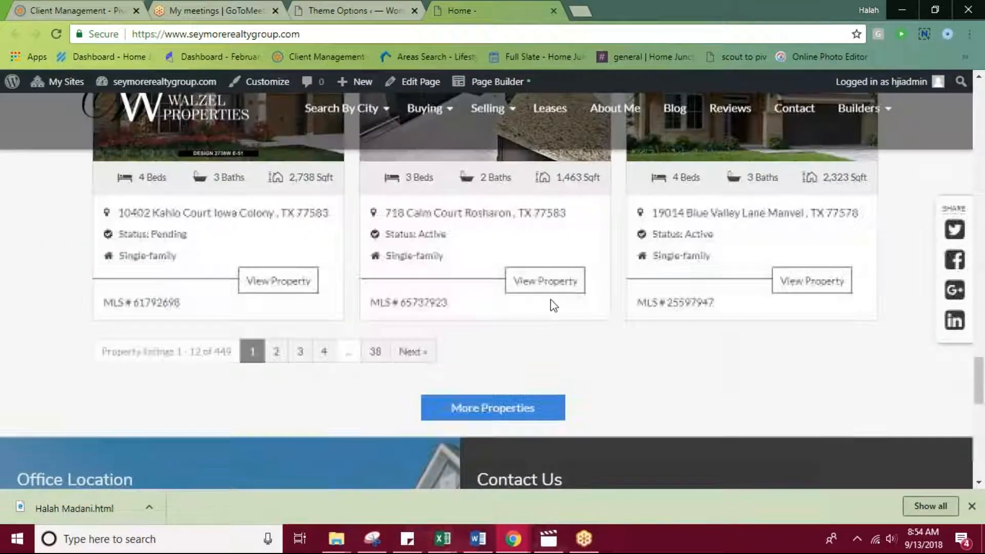
scroll(600, 311, "up", 10)
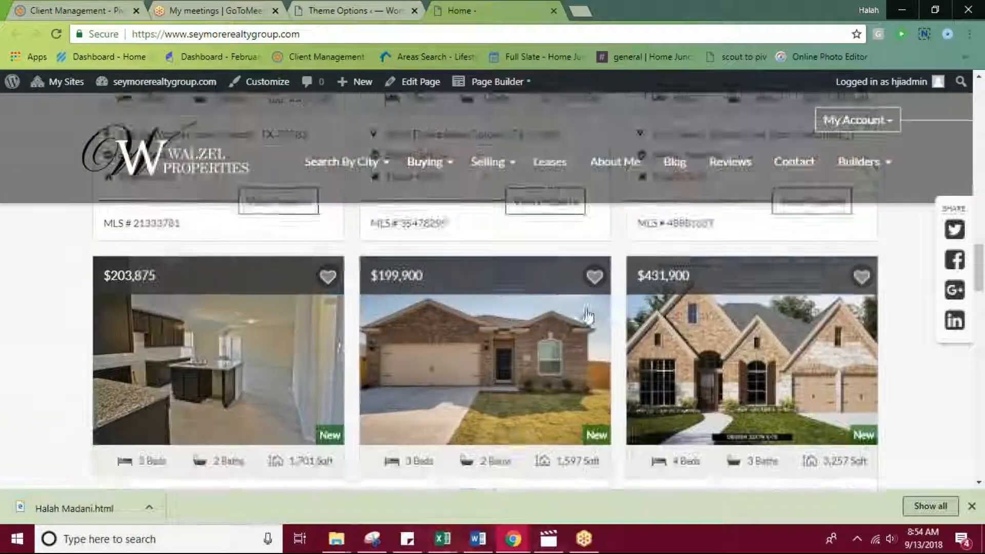
scroll(552, 281, "up", 8)
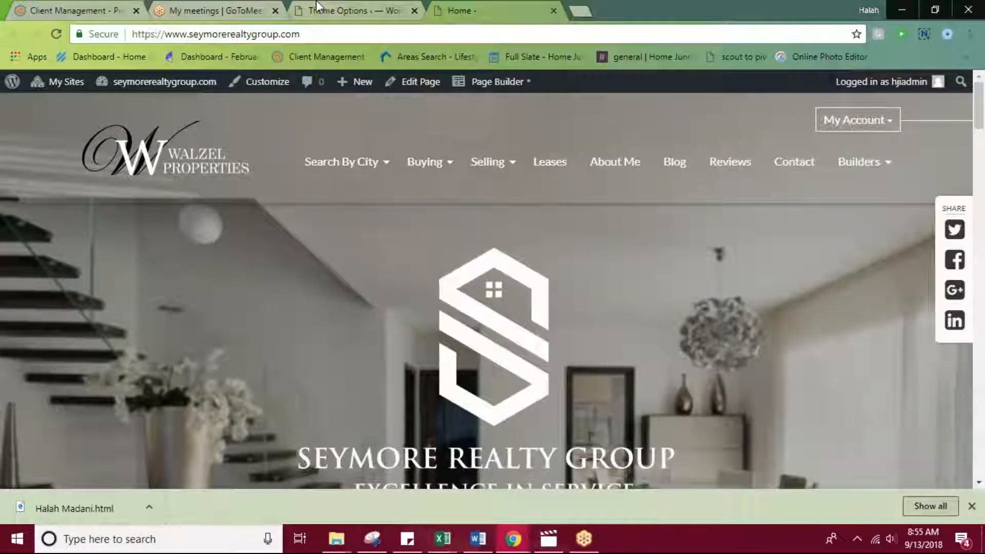
left_click(321, 8)
Open the theme's Social settings and review the share links position, the Facebook link and the other social profile fields.
scroll(260, 222, "up", 4)
scroll(260, 222, "up", 5)
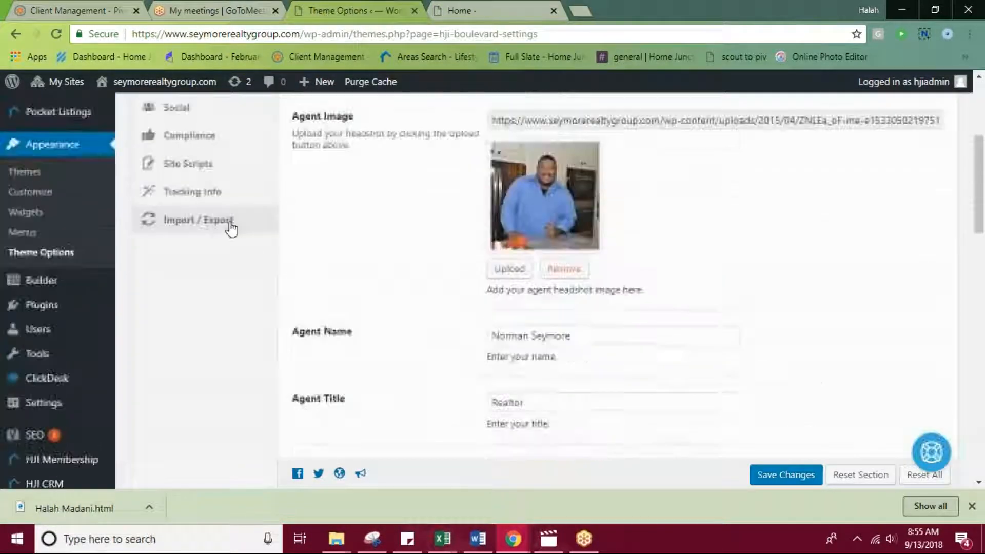
left_click(210, 269)
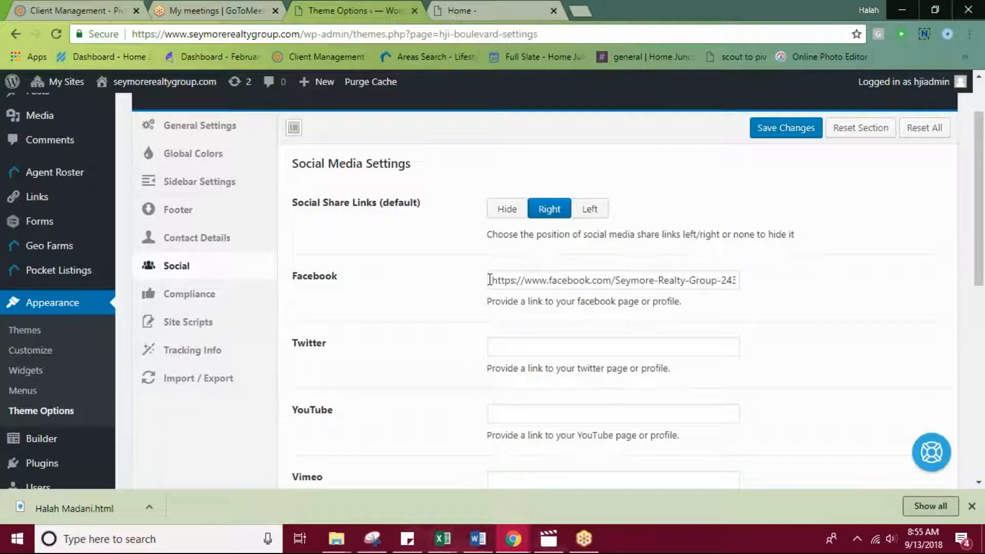
left_click_drag(490, 279, 870, 300)
left_click(820, 367)
scroll(652, 321, "down", 2)
scroll(390, 359, "down", 3)
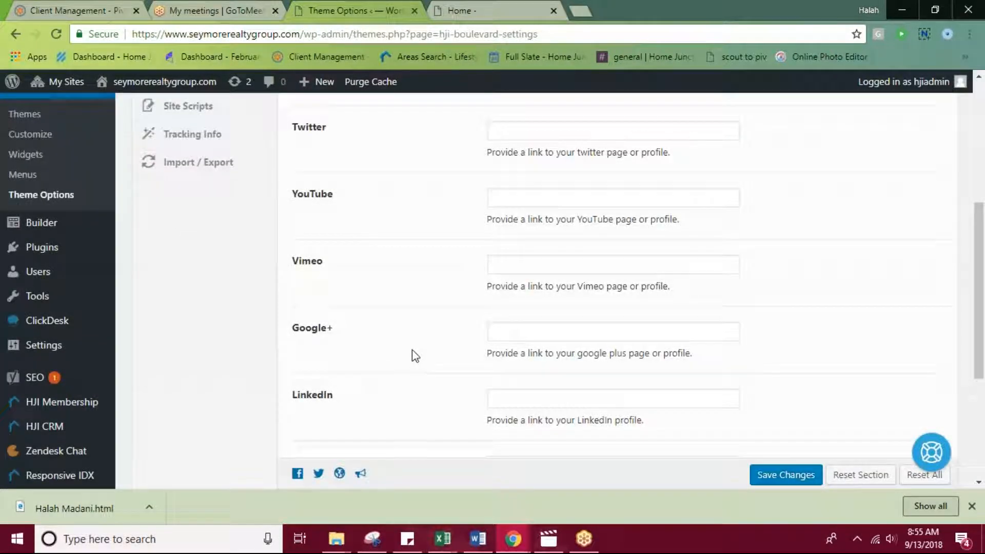
scroll(413, 351, "down", 3)
scroll(451, 336, "down", 1)
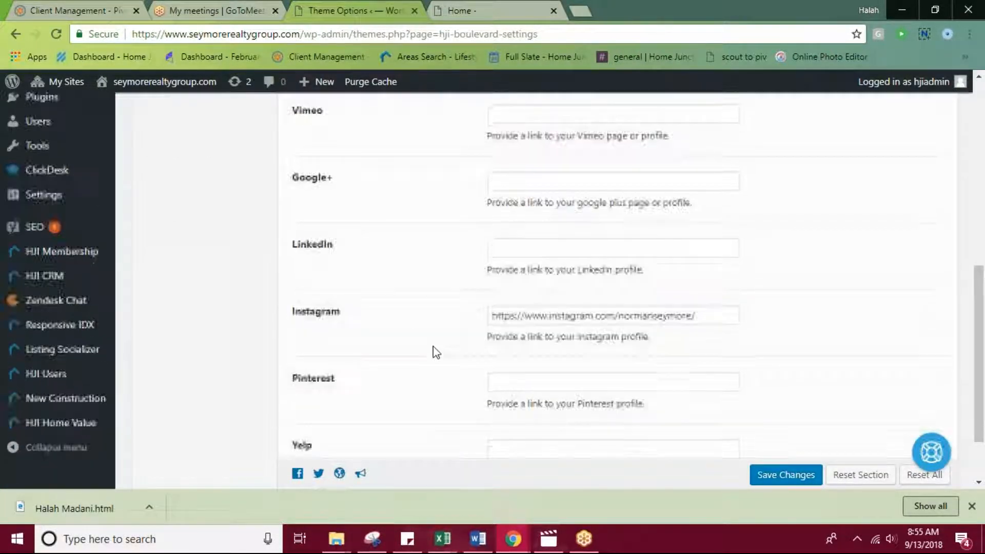
scroll(407, 359, "up", 5)
scroll(400, 349, "up", 2)
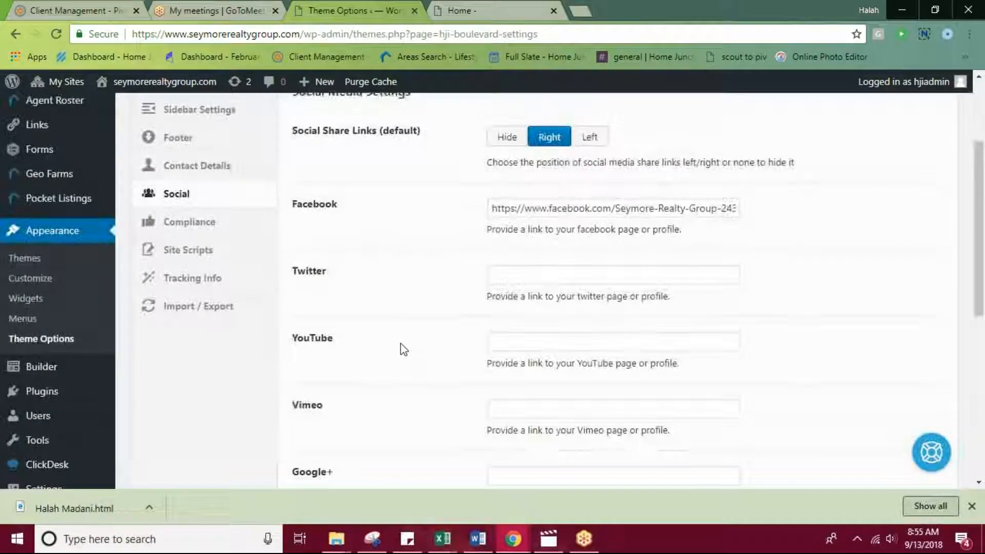
Open the theme's Tracking Info and review the Google tracking type and Google Analytics ID fields.
left_click(169, 348)
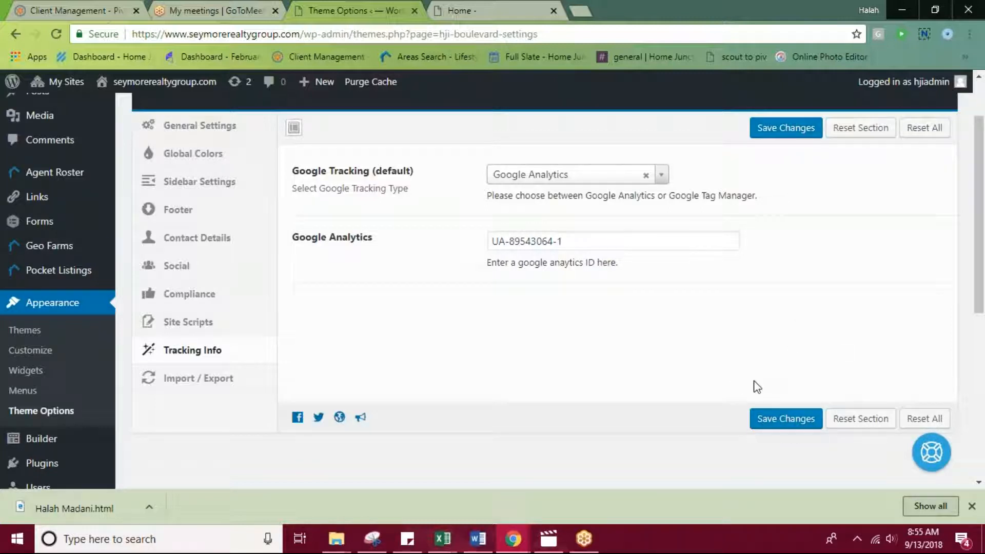
scroll(110, 446, "down", 3)
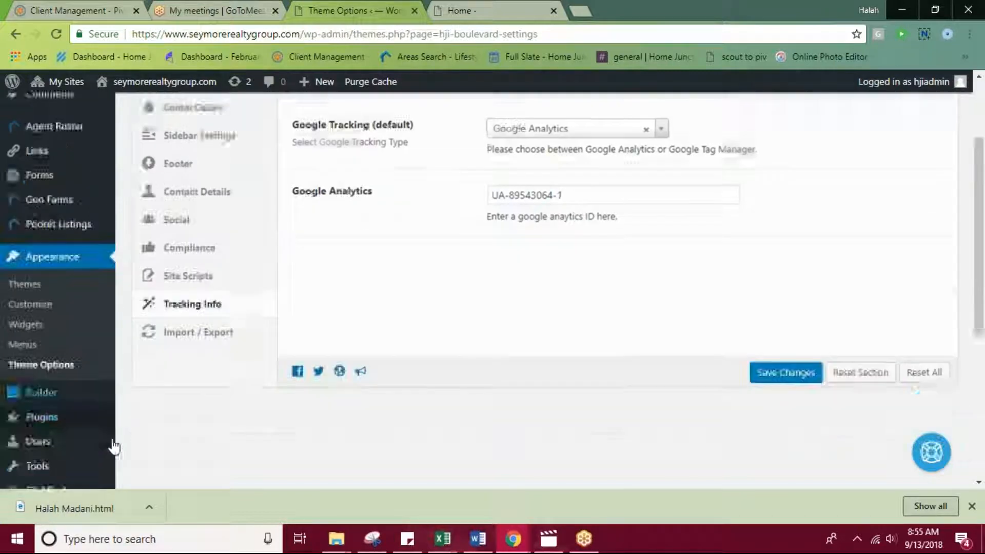
scroll(187, 472, "down", 1)
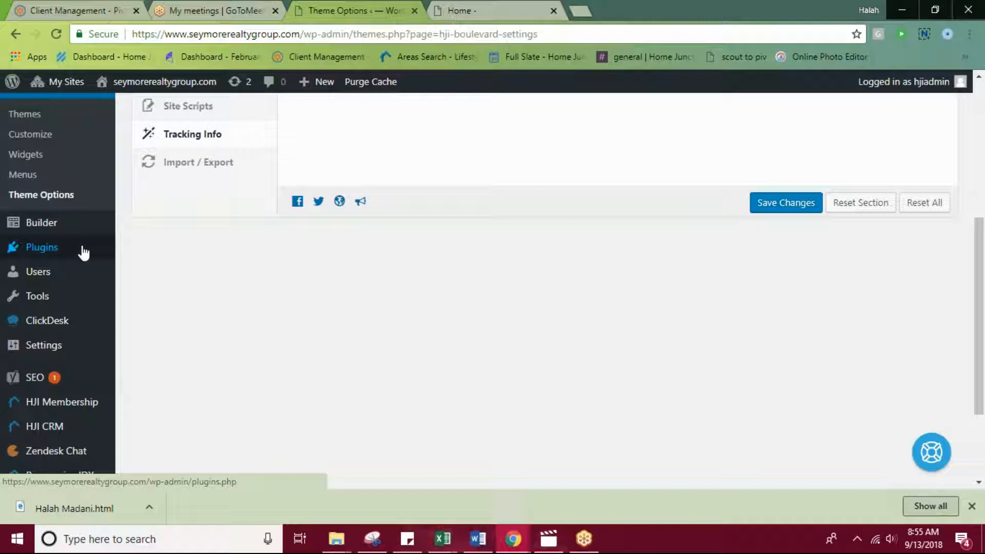
Show the site's list of WordPress users and open the form for adding a new user.
mouse_move(42, 282)
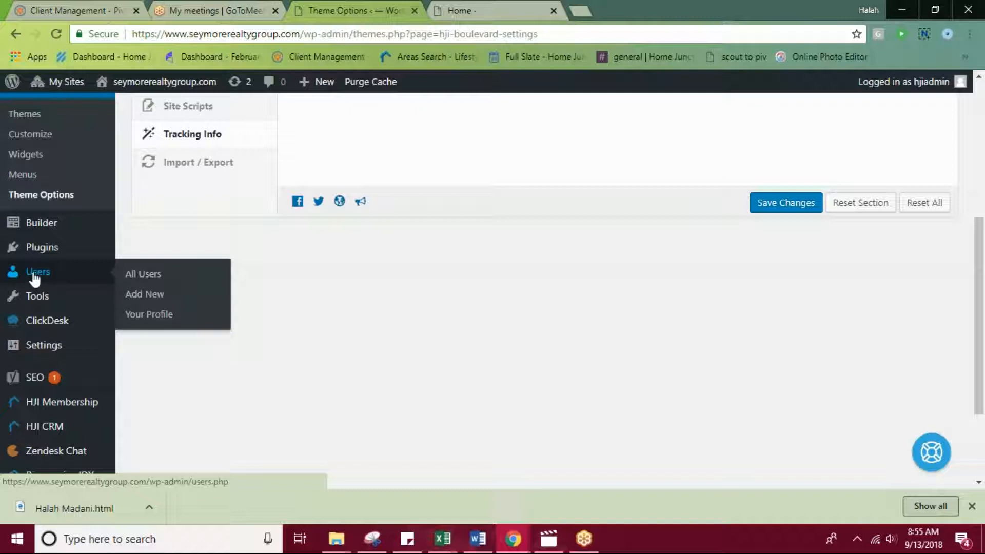
left_click(34, 275)
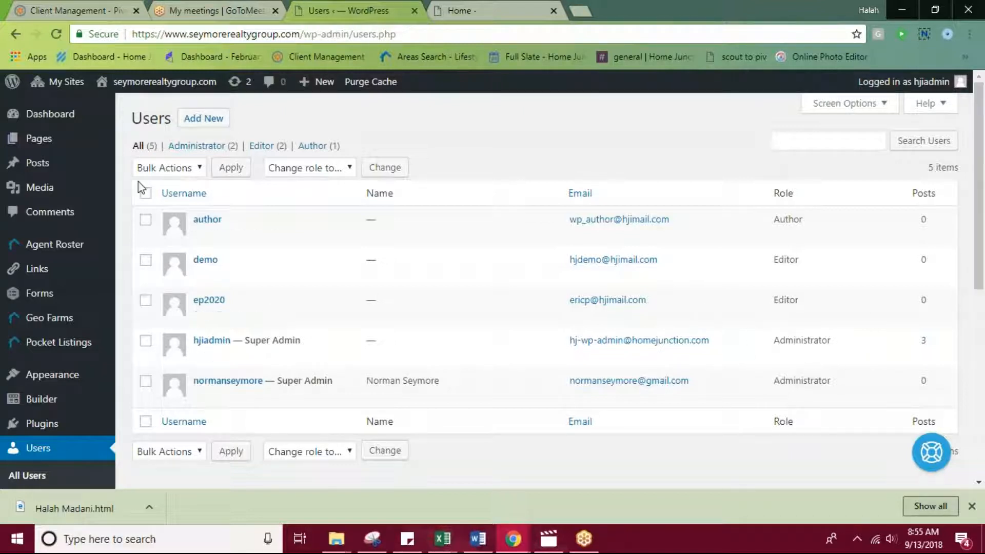
left_click(200, 121)
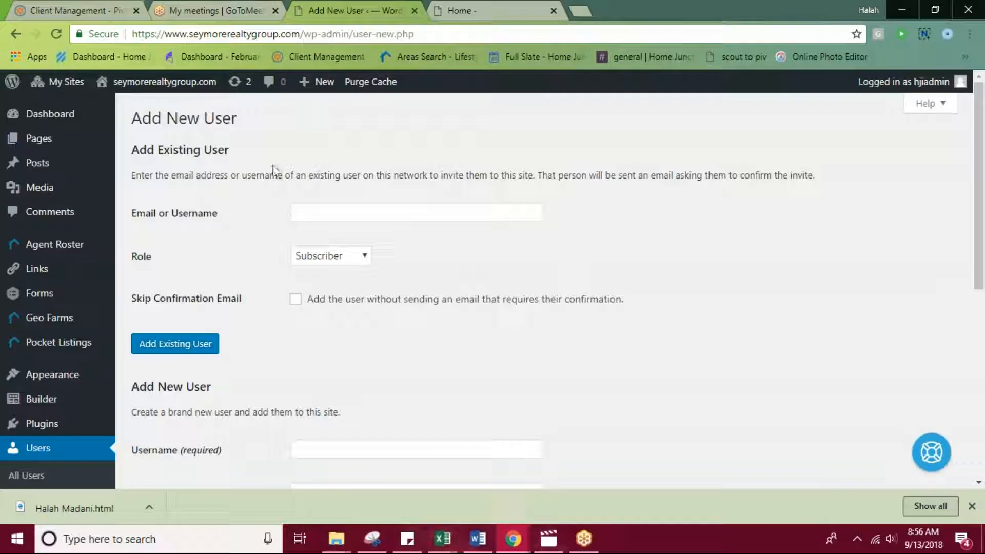
Examine the fields for creating a brand new user and view the available role options, leaving the role as Subscriber.
scroll(246, 323, "down", 3)
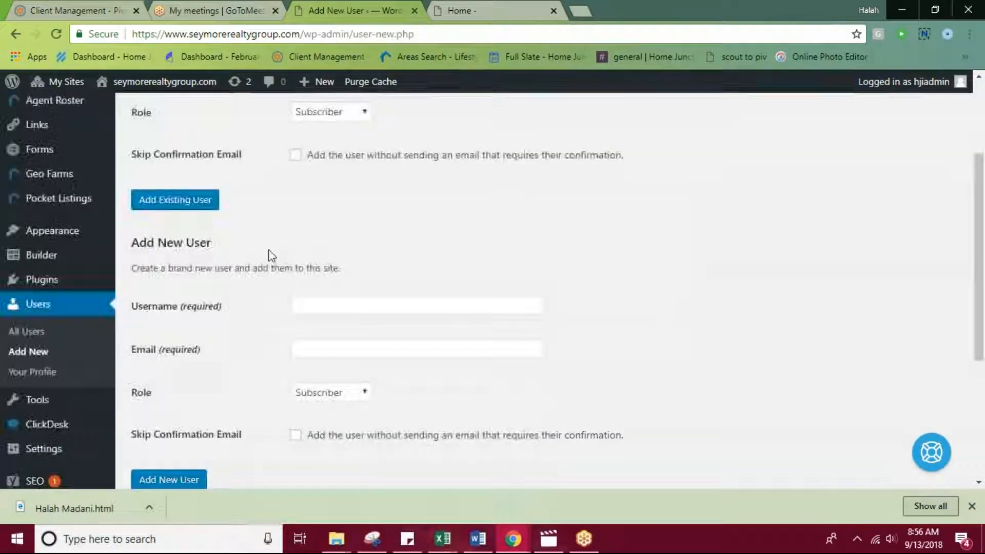
scroll(247, 231, "down", 3)
scroll(241, 153, "up", 1)
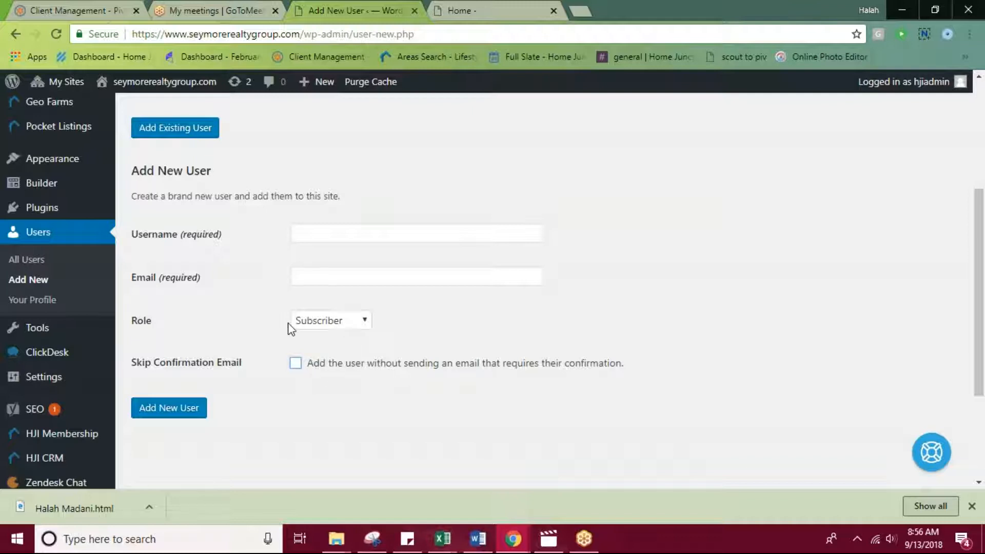
left_click(344, 324)
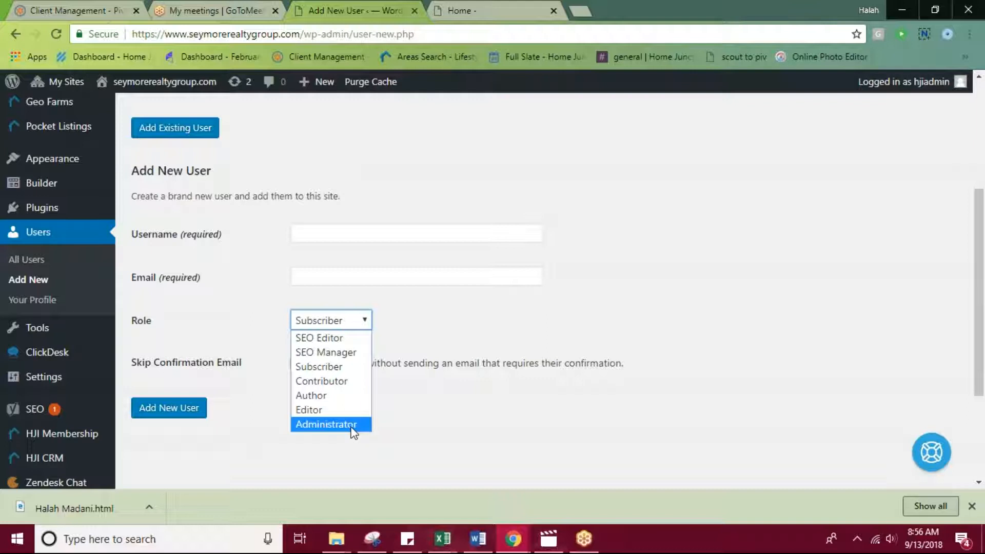
left_click(482, 436)
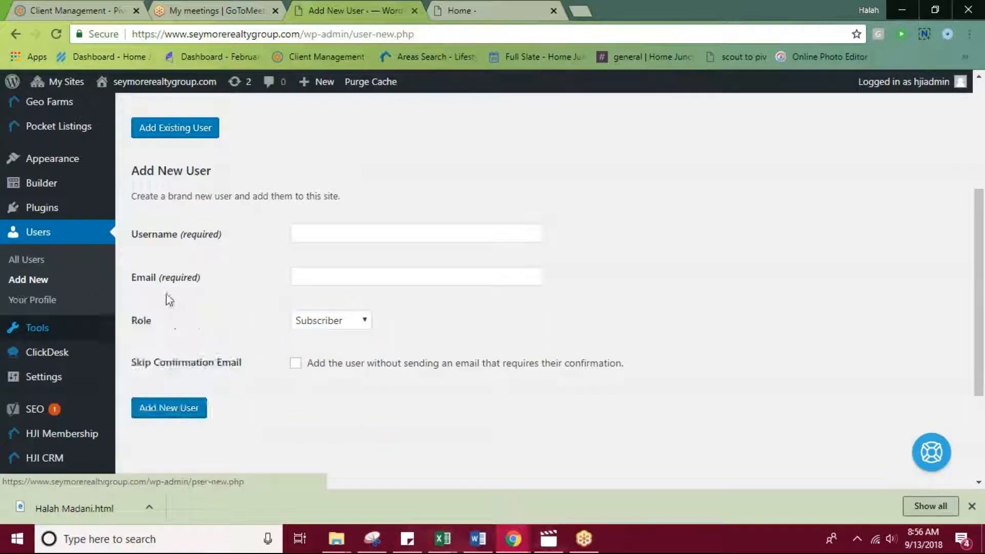
Open the HJI Users management page for the website's registered users.
scroll(149, 300, "down", 3)
scroll(241, 310, "down", 1)
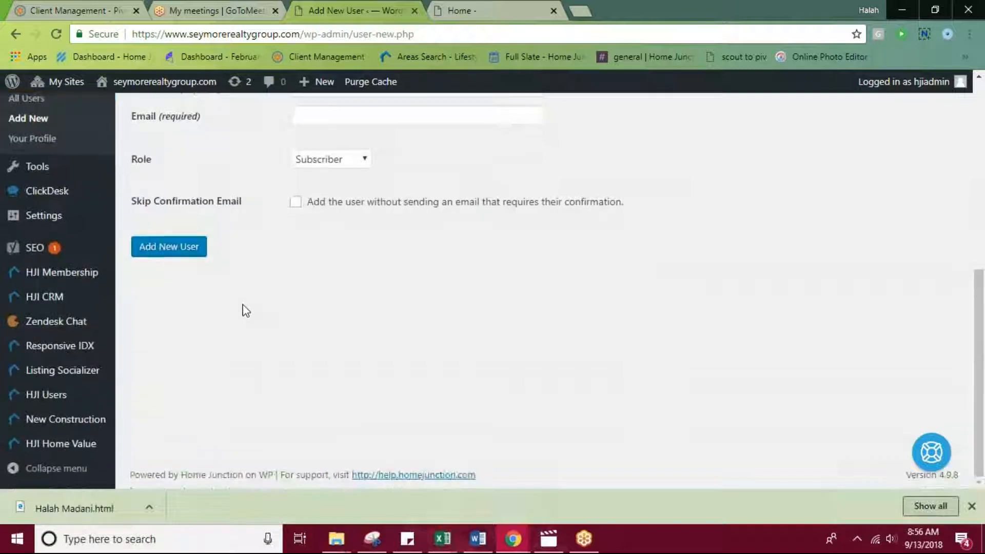
scroll(226, 390, "up", 1)
scroll(222, 398, "down", 1)
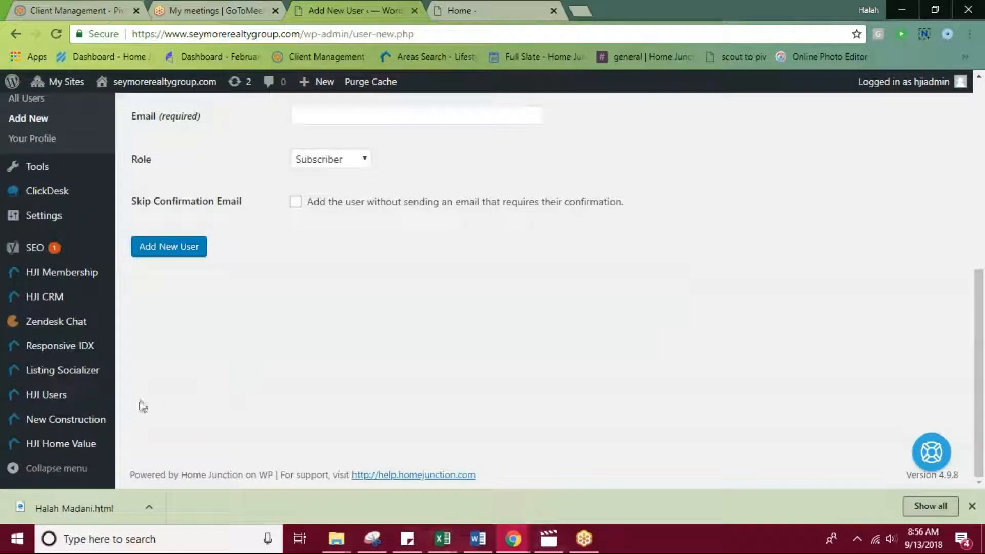
mouse_move(62, 400)
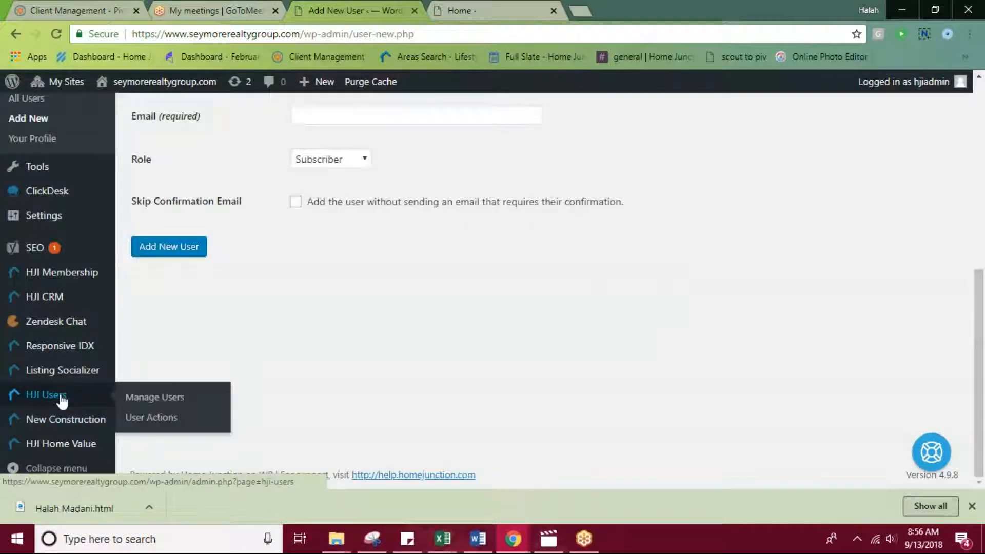
left_click(61, 401)
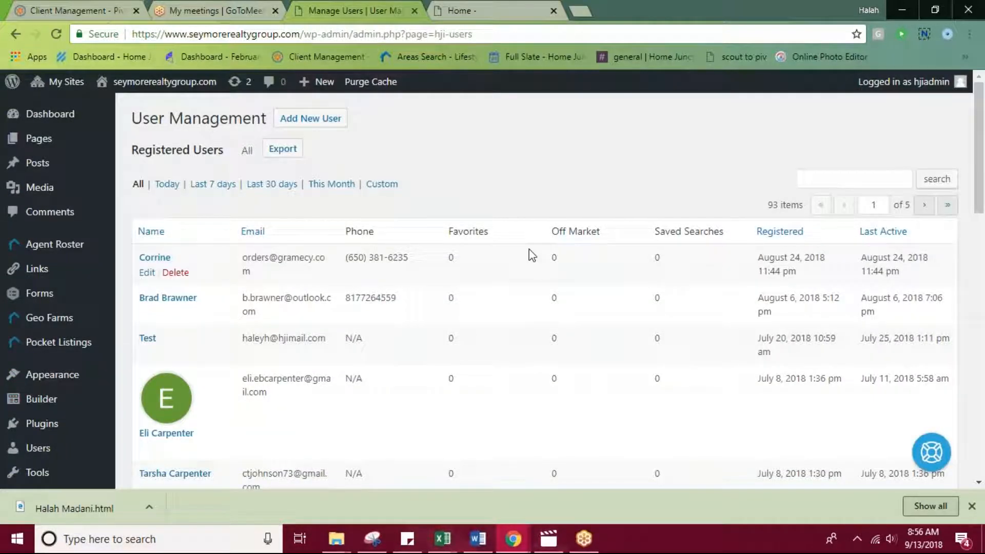
Look through the registered users list, including the contact details, favorites, saved searches, and registration and last active dates.
scroll(198, 355, "down", 3)
mouse_move(19, 411)
scroll(20, 410, "down", 3)
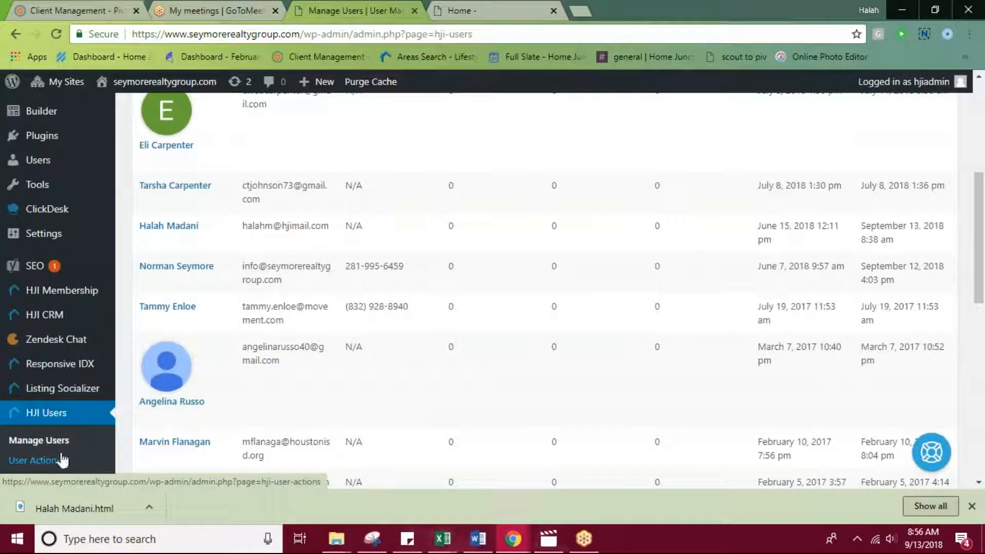
scroll(300, 296, "up", 6)
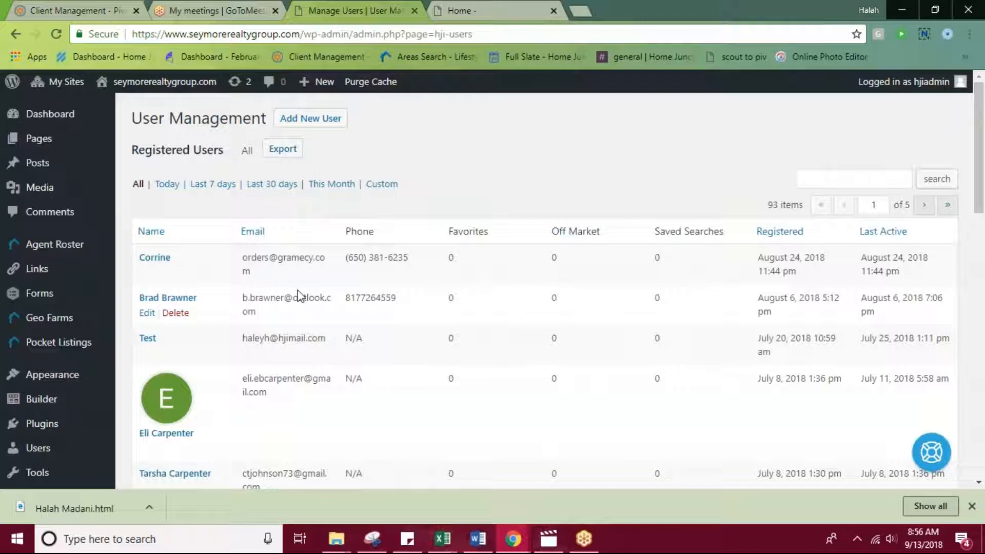
scroll(354, 287, "down", 6)
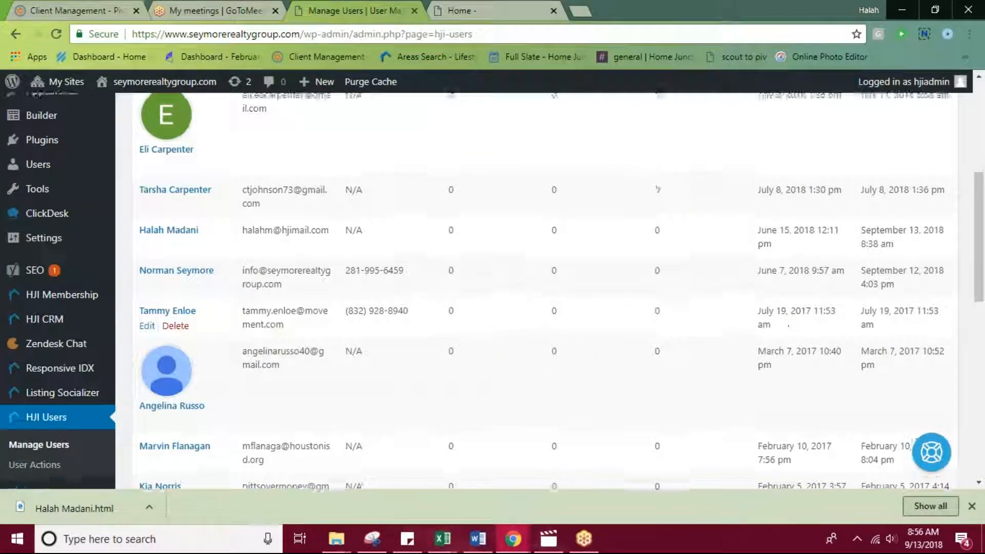
scroll(782, 282, "up", 6)
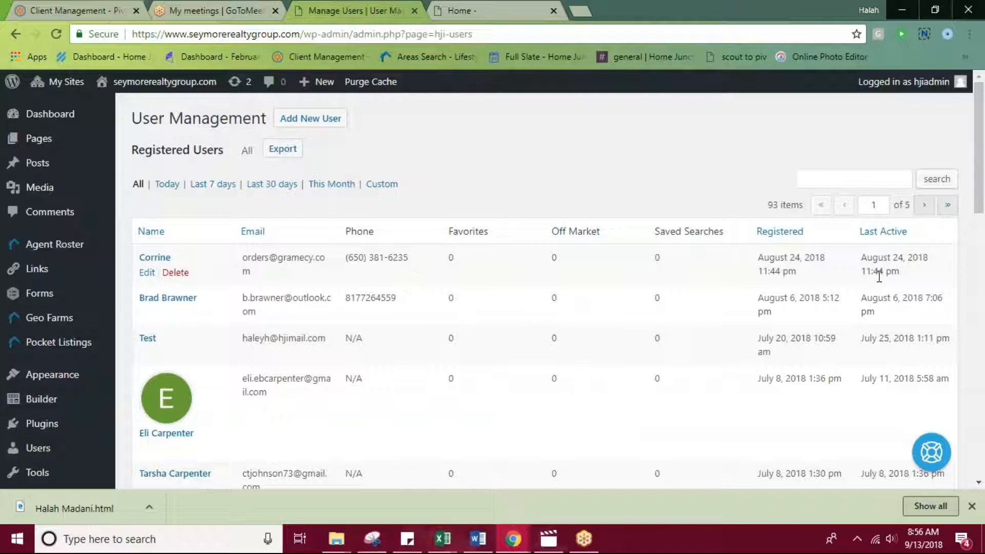
Look through the registered users list and open the profile of the user who has four favorites.
scroll(735, 363, "down", 4)
scroll(615, 242, "up", 4)
scroll(462, 149, "down", 1)
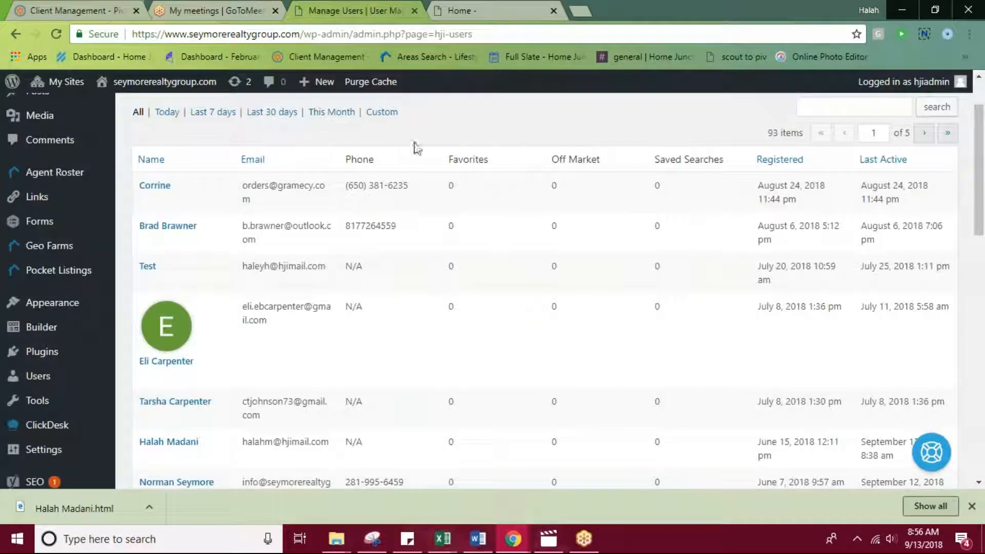
scroll(424, 237, "down", 10)
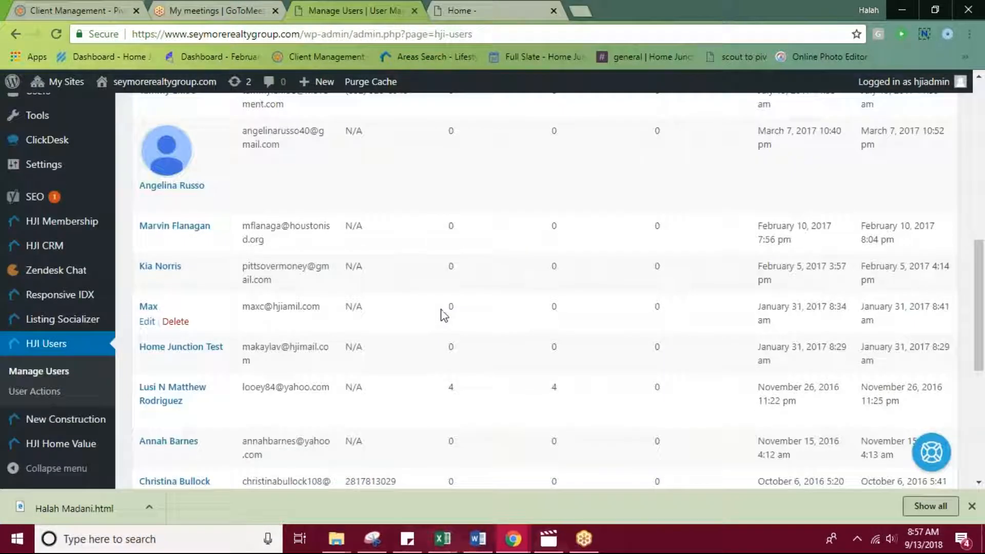
scroll(441, 309, "down", 6)
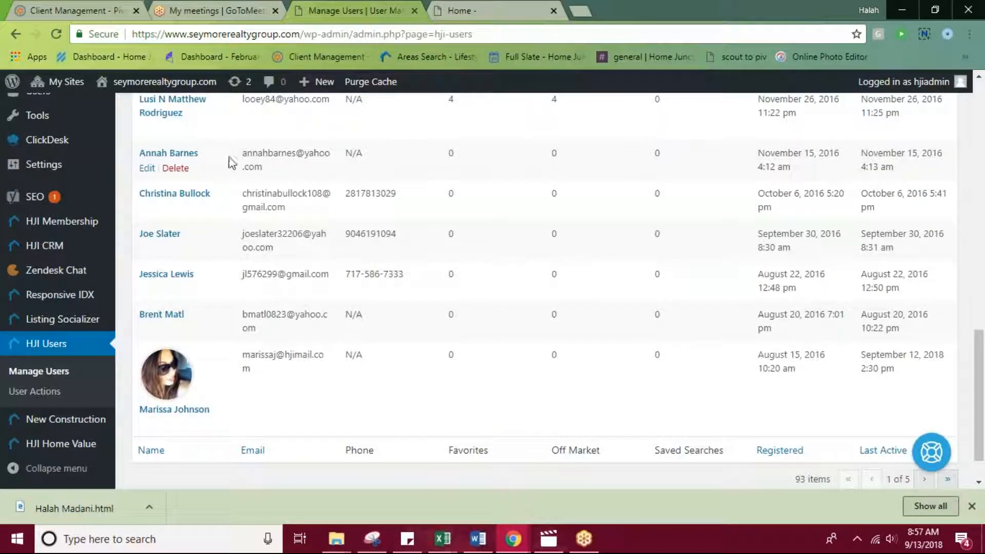
scroll(231, 159, "up", 1)
left_click(162, 177)
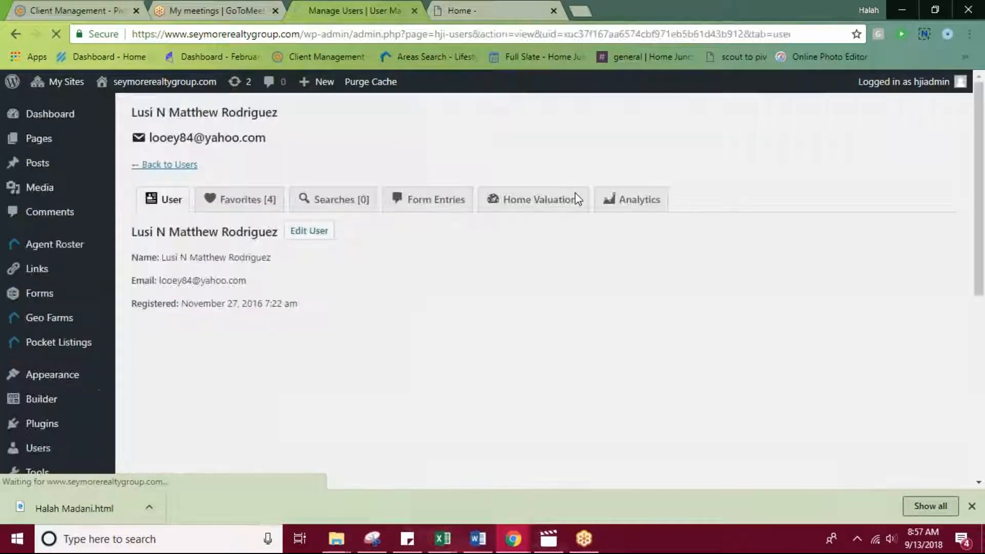
Review the user's favorite listings with their price, market, status, property type and address.
left_click(240, 199)
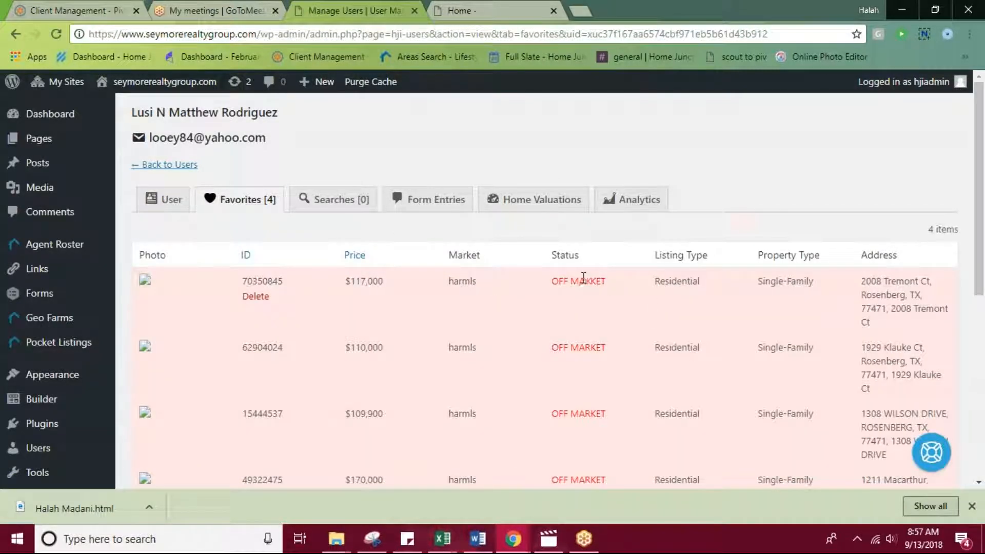
scroll(583, 279, "down", 3)
scroll(461, 336, "up", 2)
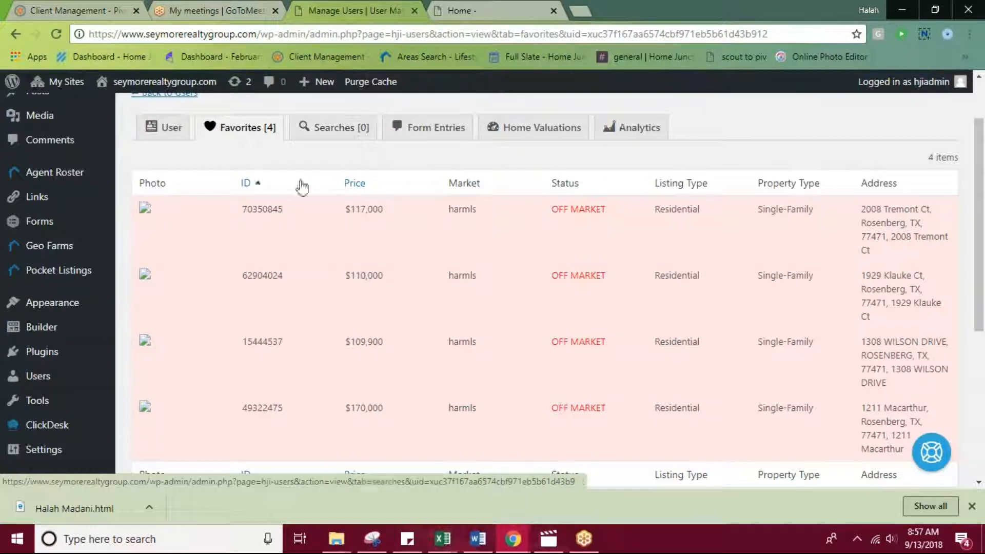
Start adding a saved search for this user in the HARMLS market and open its search filters.
left_click(340, 132)
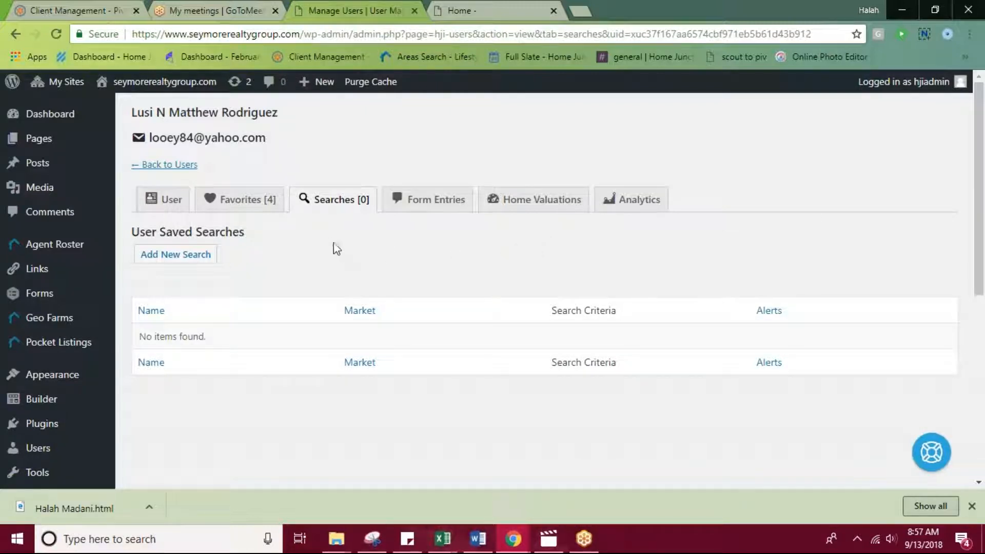
left_click(194, 255)
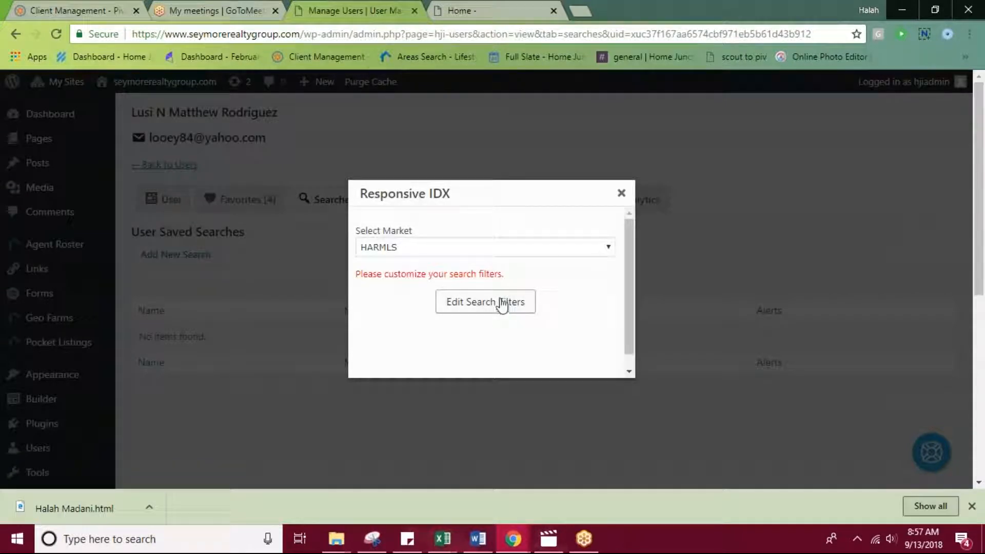
left_click(503, 302)
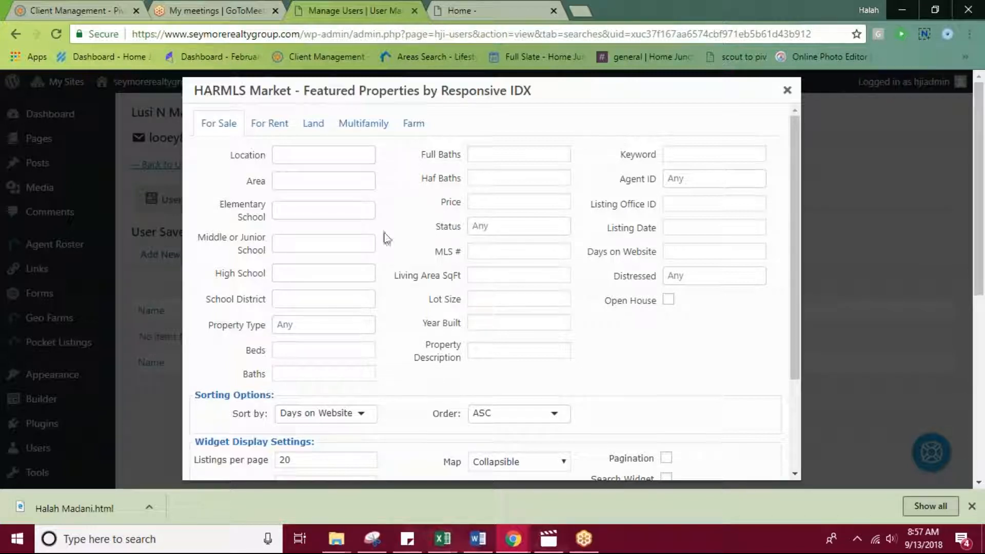
Check the numeric range format notes and set the search's price filter to 300000-.
left_click(493, 200)
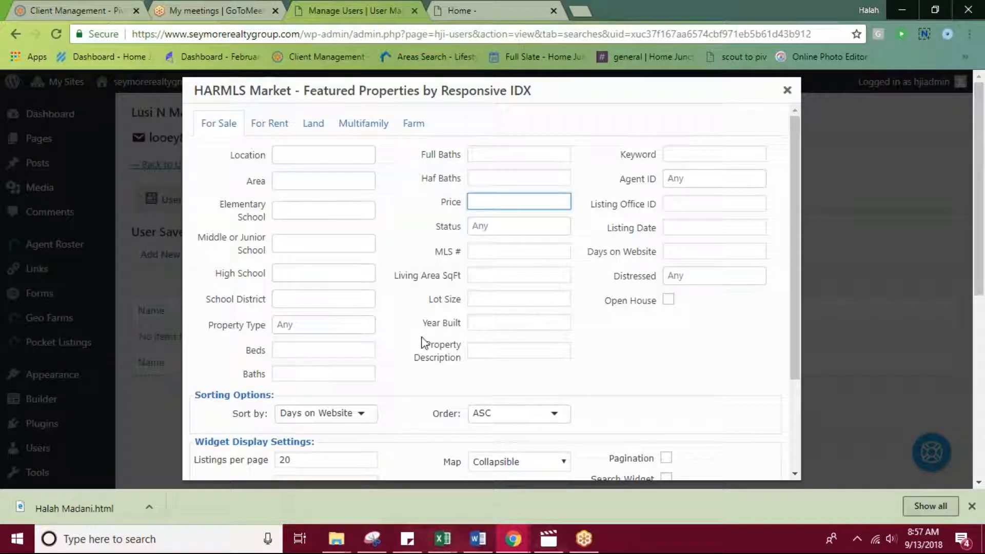
scroll(422, 343, "down", 3)
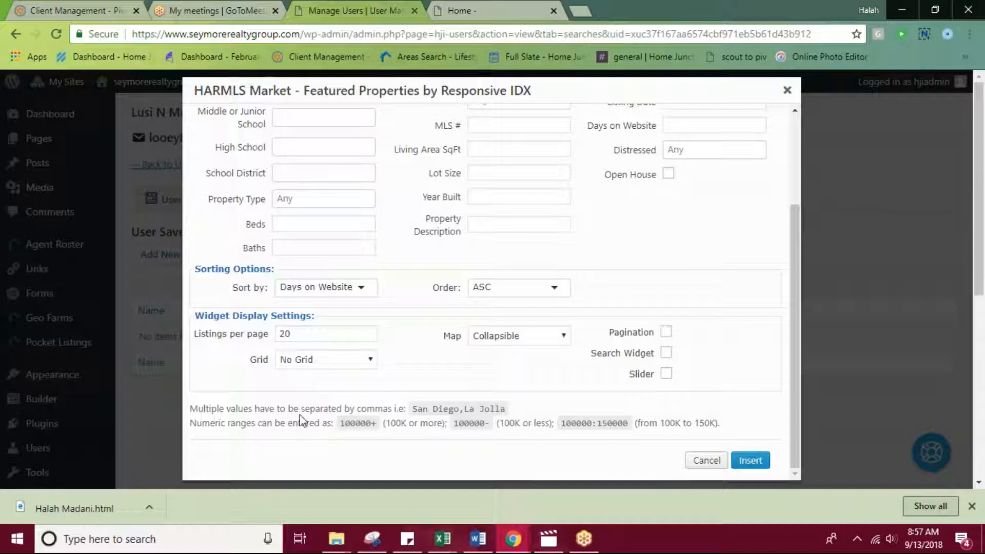
scroll(303, 421, "down", 2)
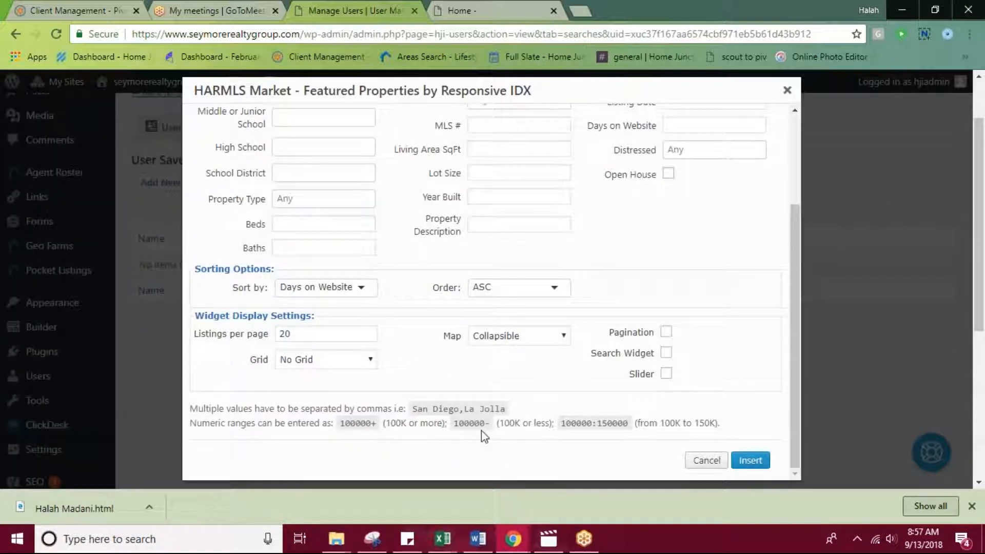
left_click_drag(467, 426, 556, 424)
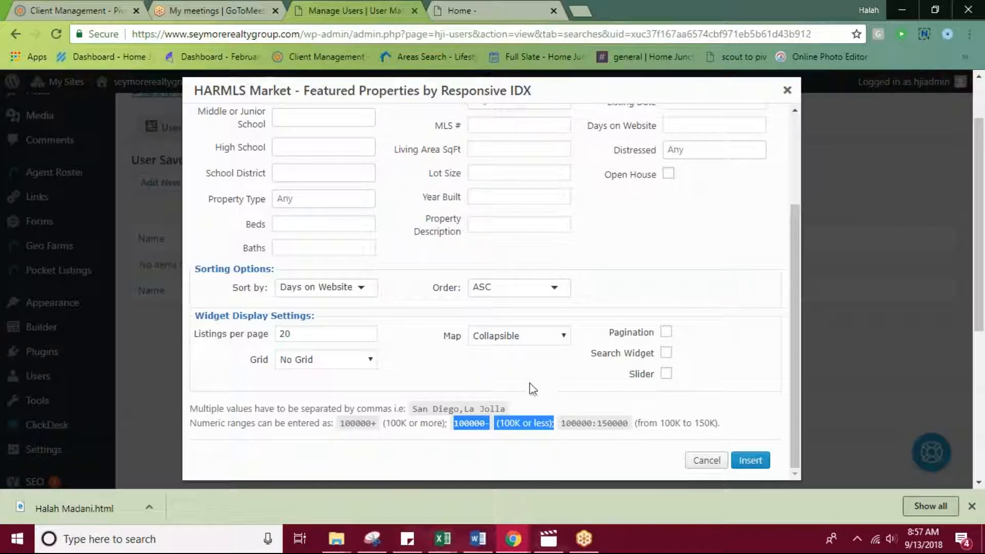
scroll(539, 364, "up", 3)
left_click(510, 203)
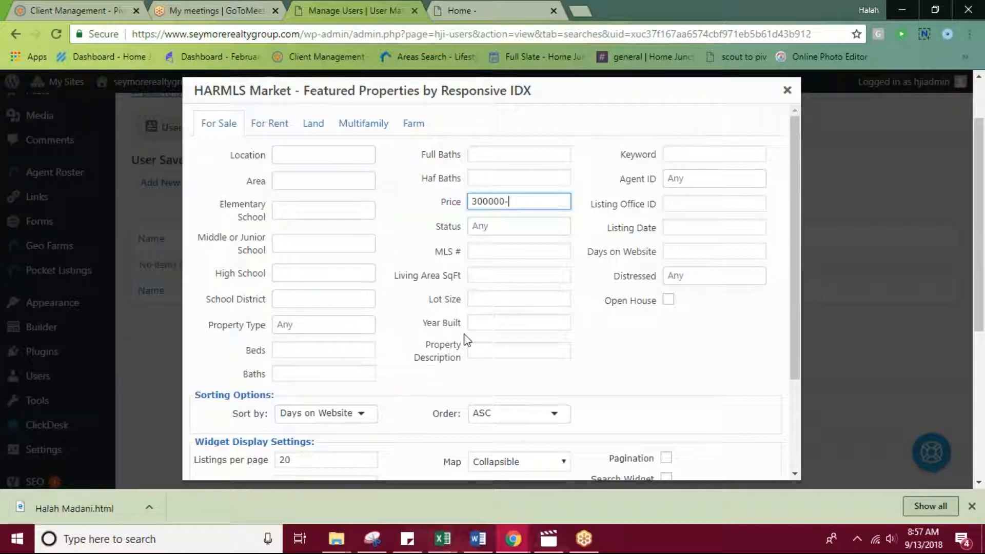
Set the display to 12 listings per page in a grid of 3 in a row with pagination enabled.
scroll(463, 341, "down", 3)
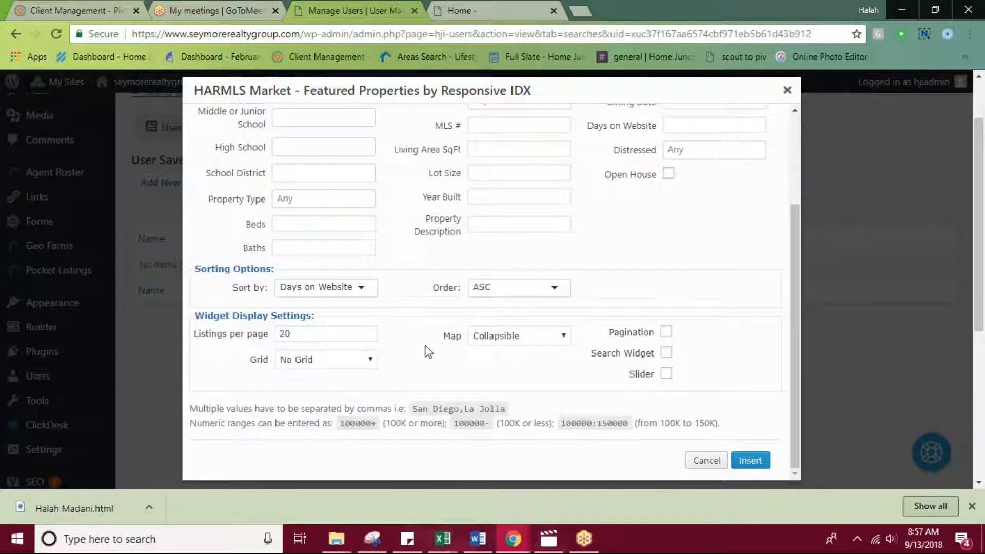
left_click_drag(312, 333, 248, 337)
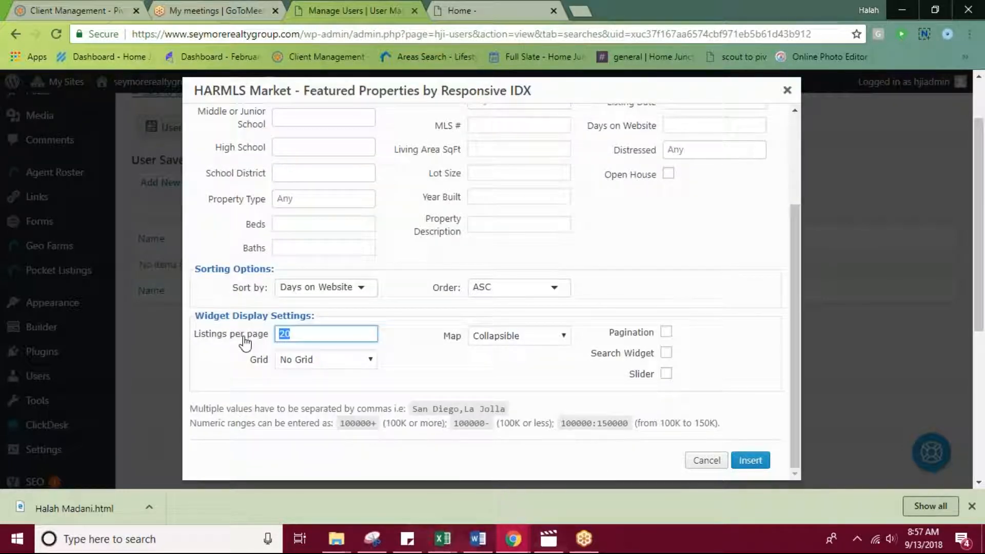
type("12")
left_click(332, 358)
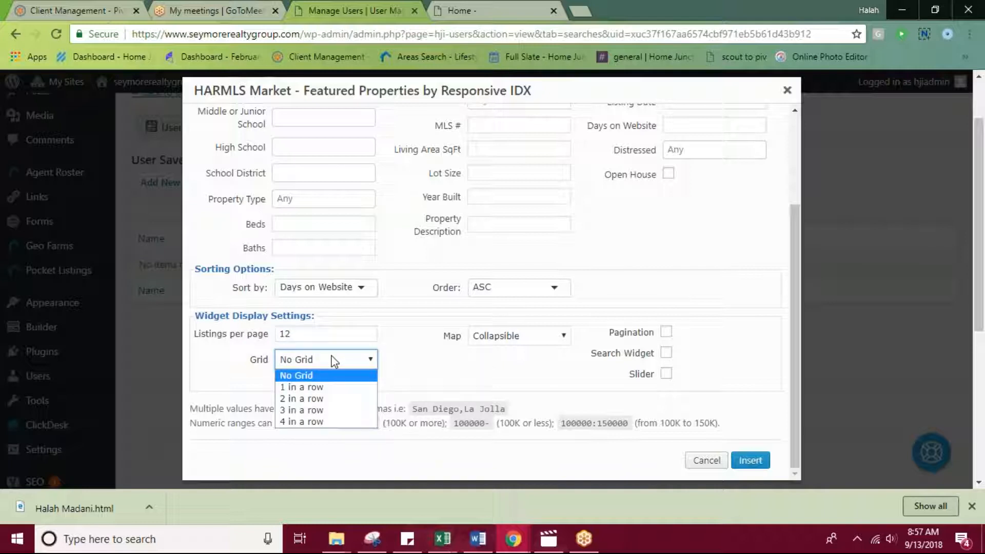
left_click(333, 410)
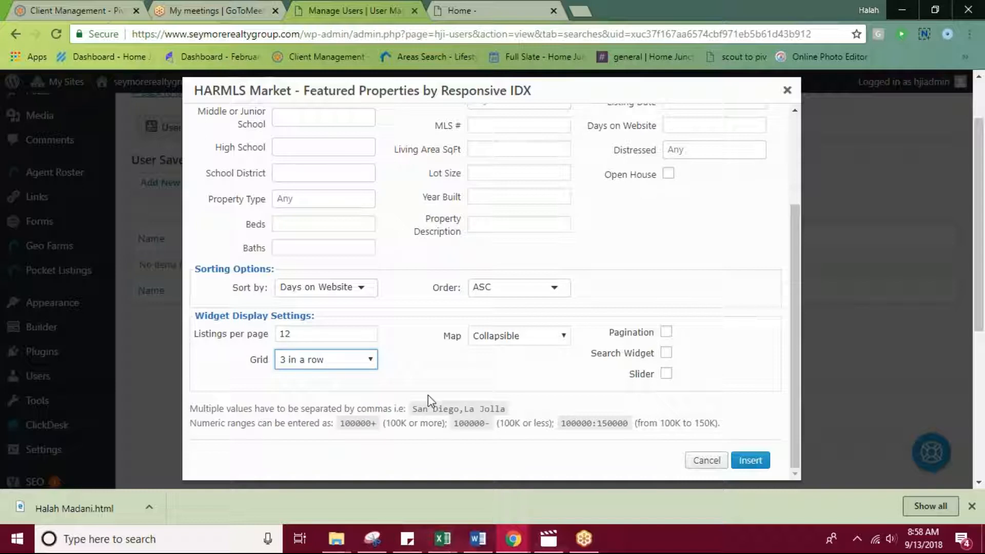
left_click(666, 333)
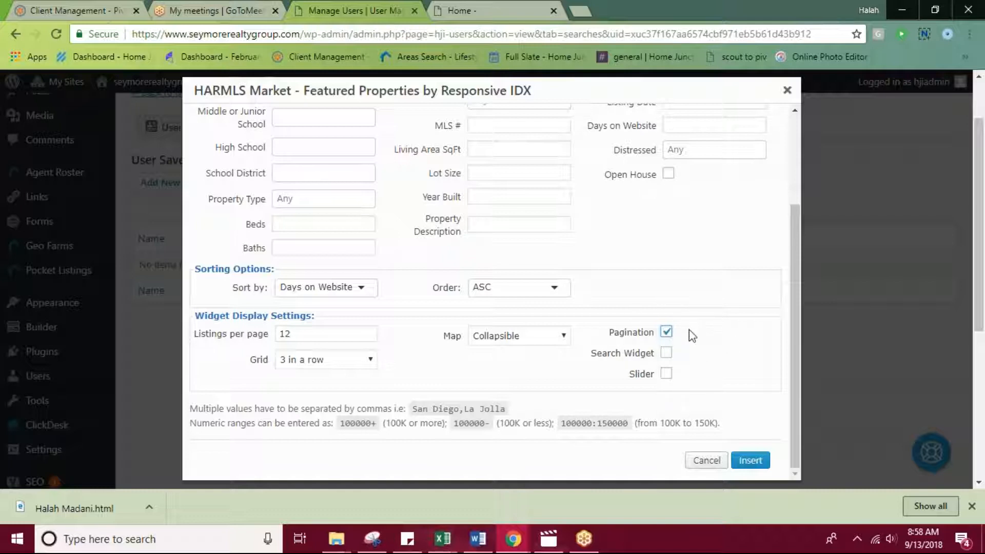
Insert the filters, name the search "Under 300k", turn off email alerts, and cancel adding it.
left_click(751, 461)
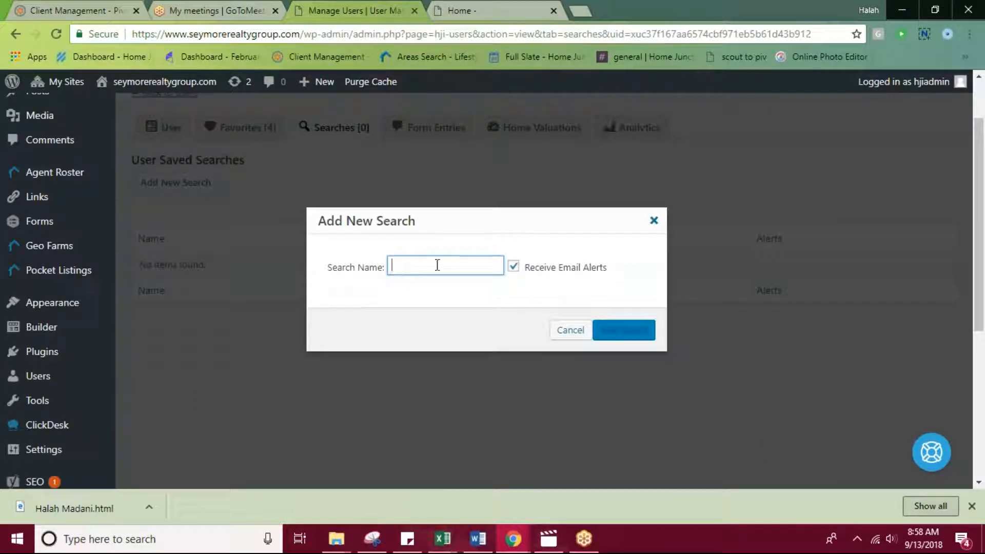
type("Under 300k")
left_click(514, 267)
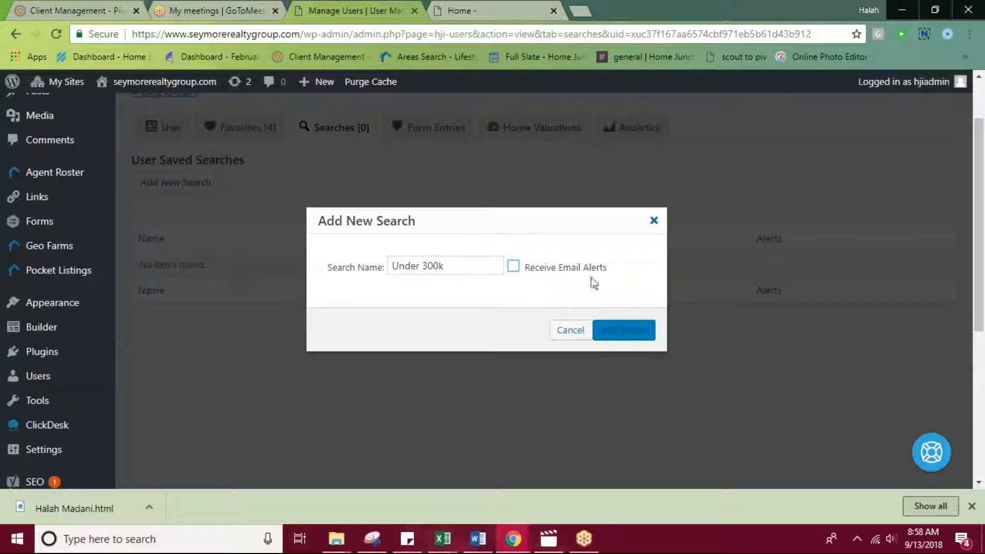
left_click(568, 333)
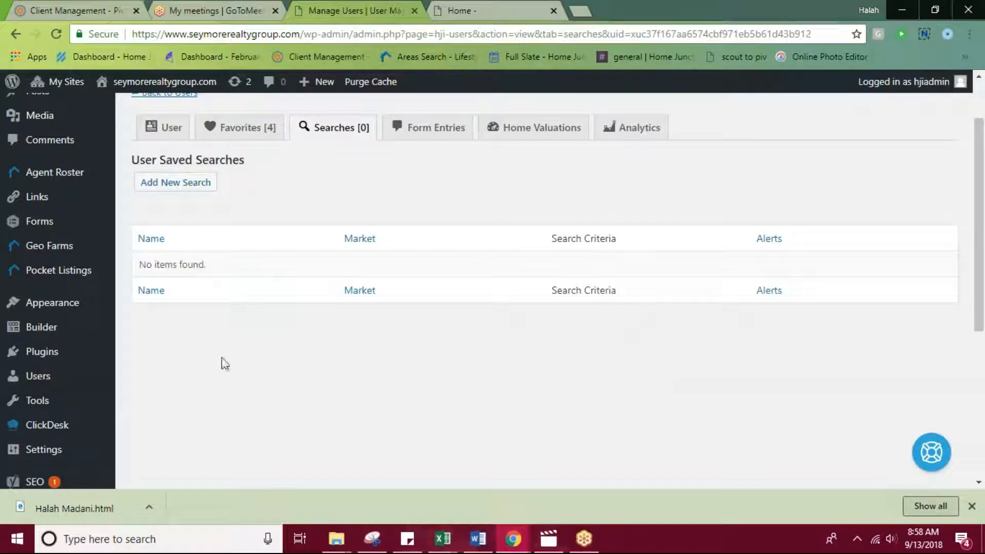
Open the HJI User Actions log and examine the first entries' users, IP addresses and search parameters.
scroll(187, 392, "down", 5)
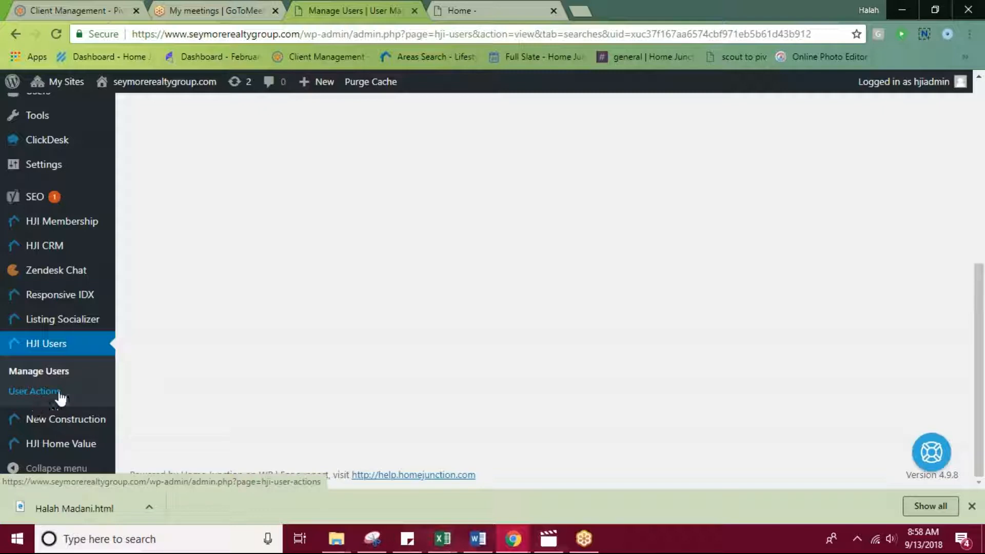
left_click(28, 397)
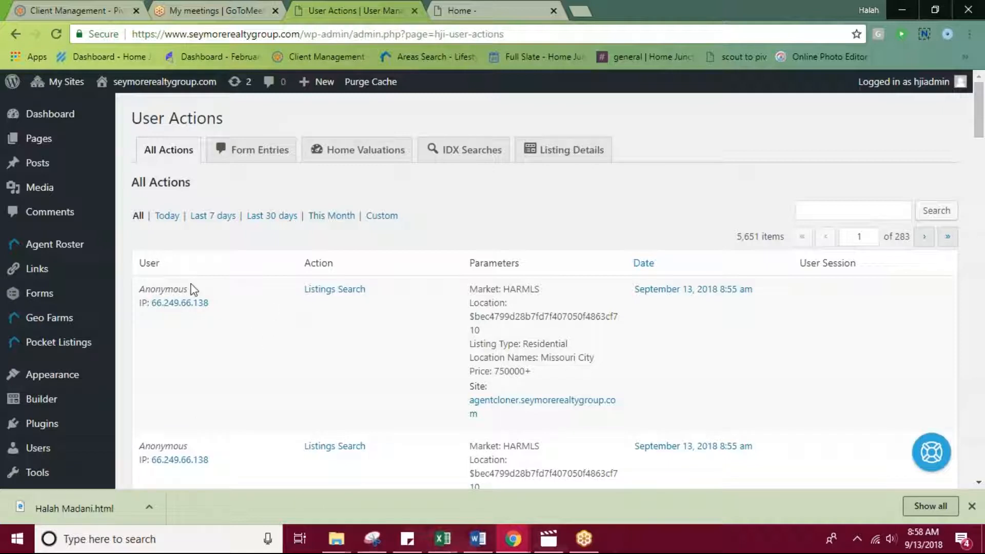
left_click(164, 303)
scroll(205, 384, "down", 3)
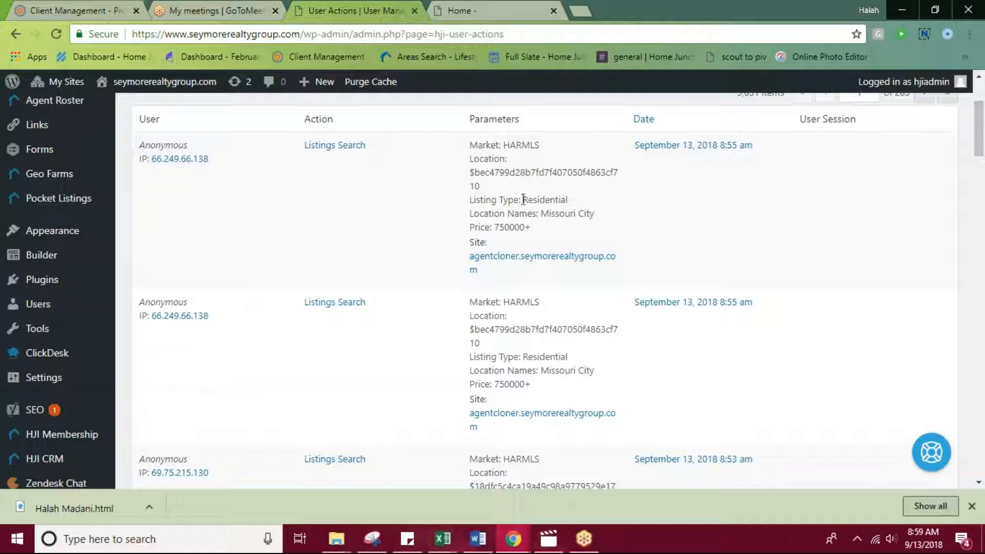
Look through the logged listing searches and open the listing recorded in a Listing Details entry.
scroll(697, 277, "down", 4)
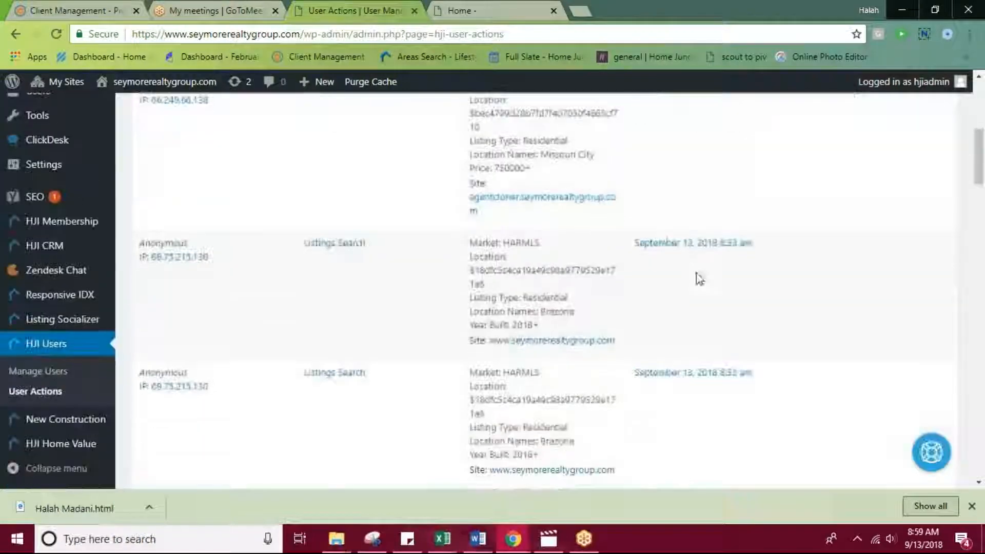
scroll(624, 263, "up", 3)
scroll(578, 269, "down", 2)
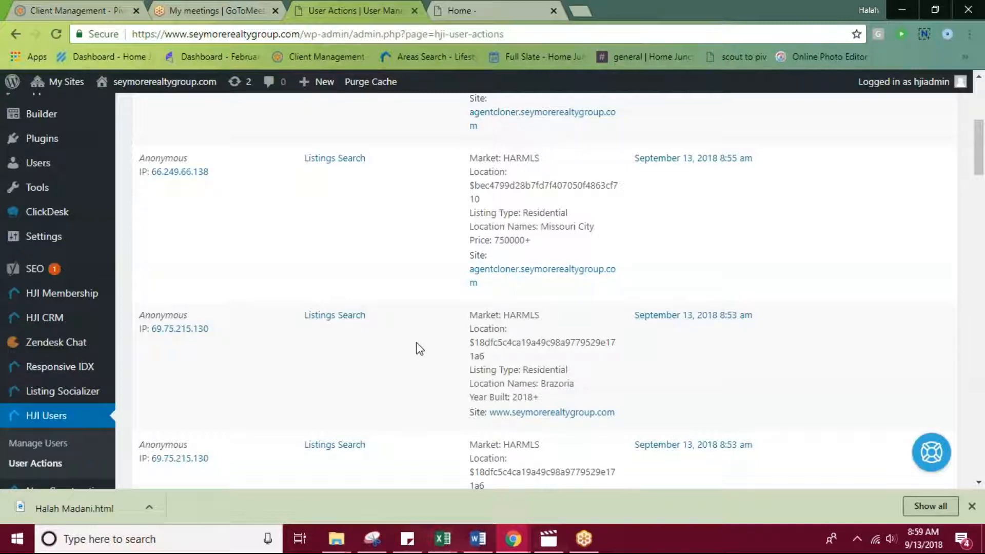
scroll(416, 345, "down", 3)
scroll(580, 390, "down", 5)
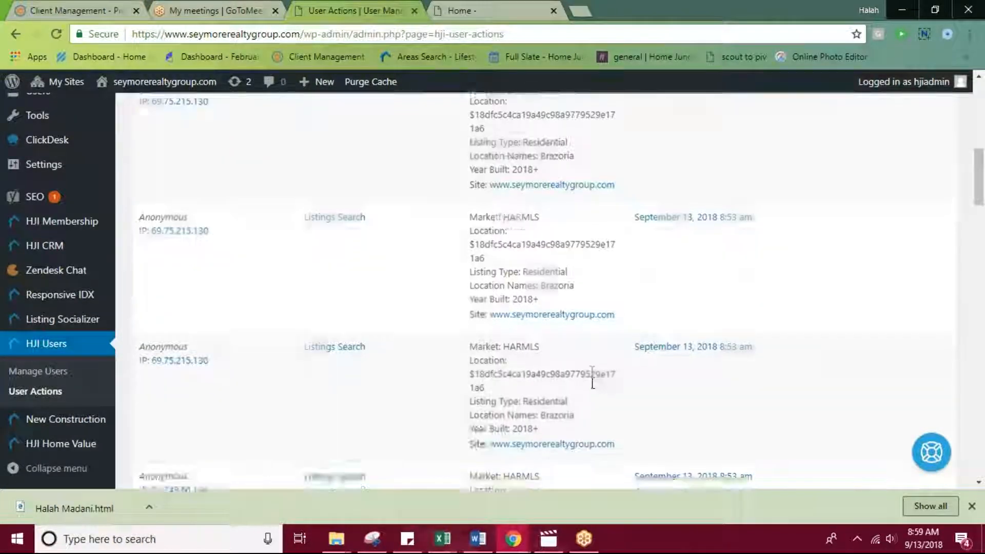
scroll(575, 408, "down", 8)
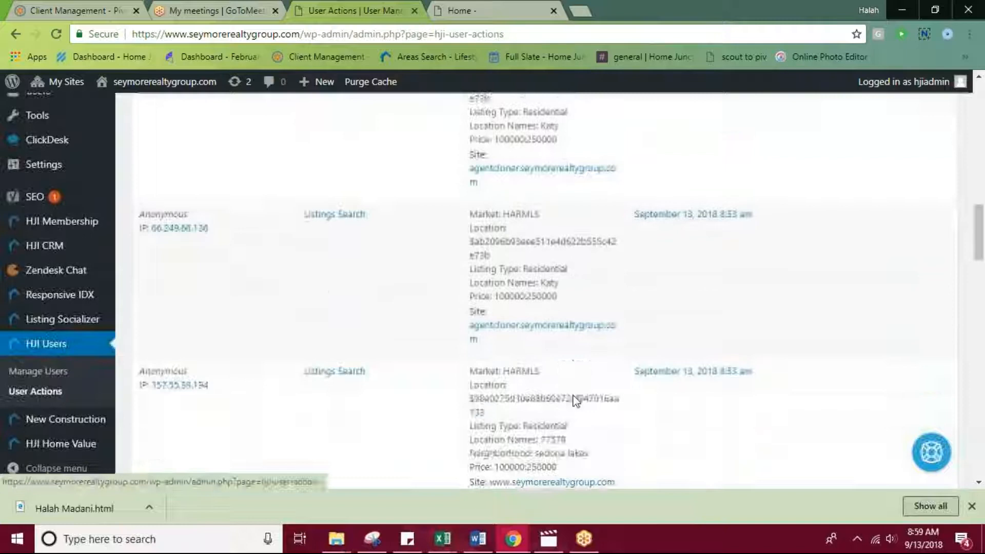
scroll(571, 402, "down", 3)
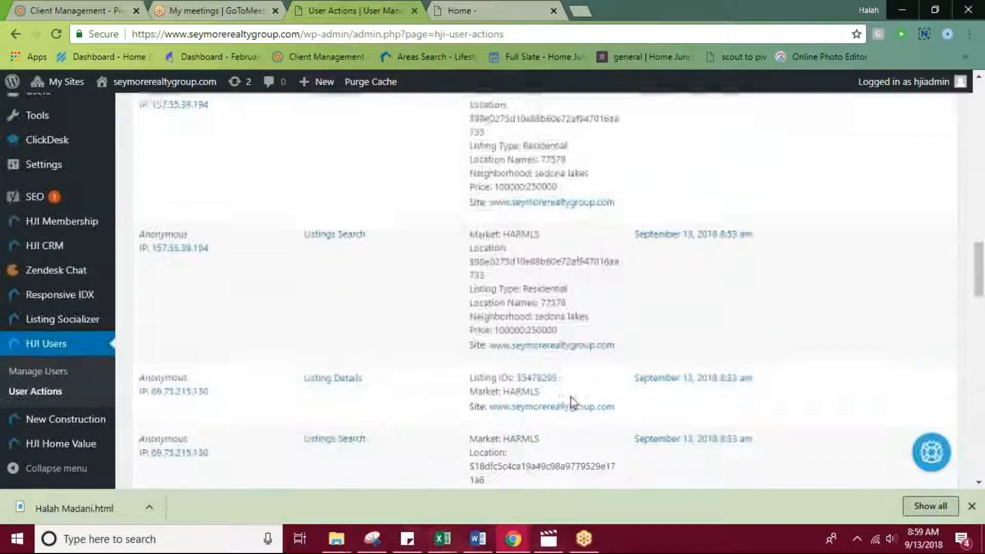
left_click(532, 299)
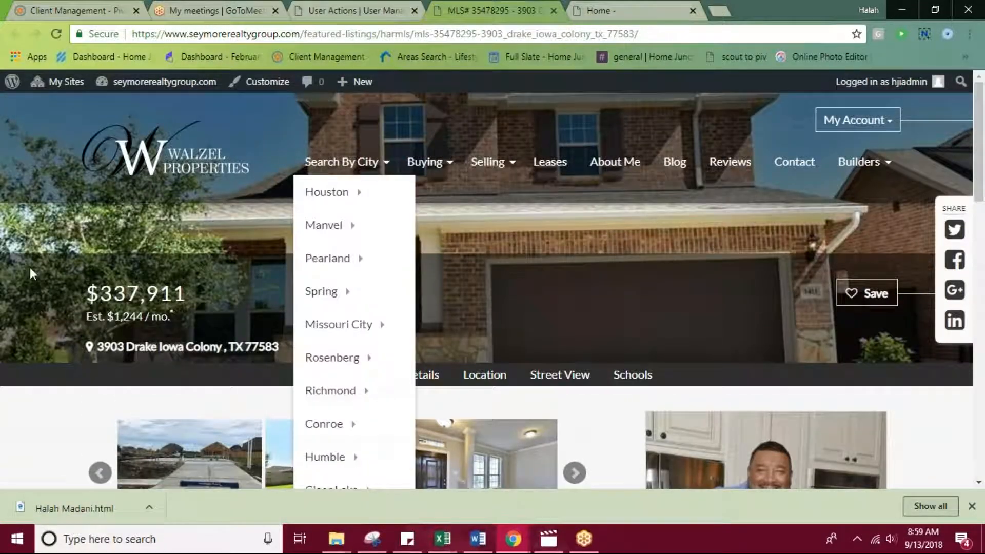
Return to the site's WordPress dashboard and look over its widgets and the remaining admin sections.
mouse_move(153, 82)
left_click(128, 107)
scroll(110, 349, "down", 5)
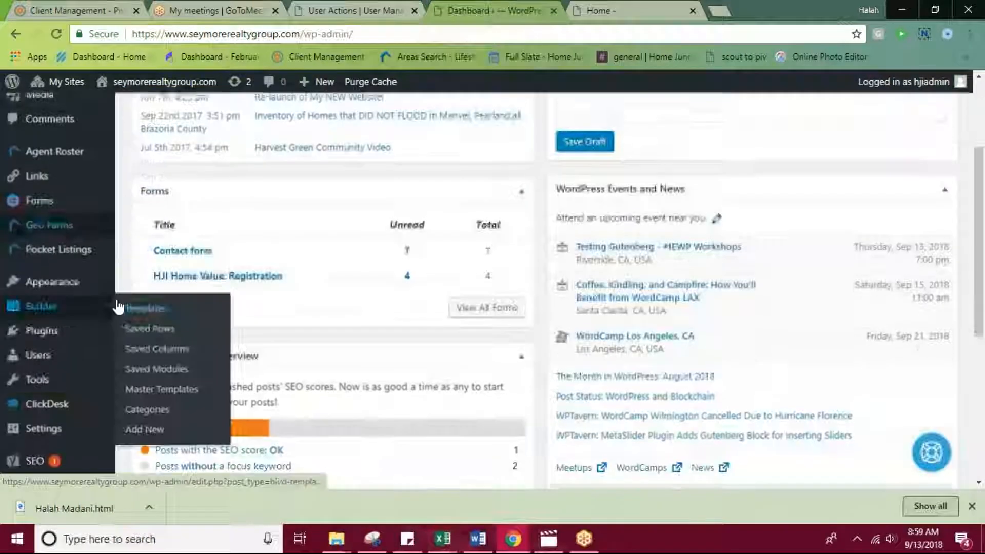
scroll(109, 383, "down", 3)
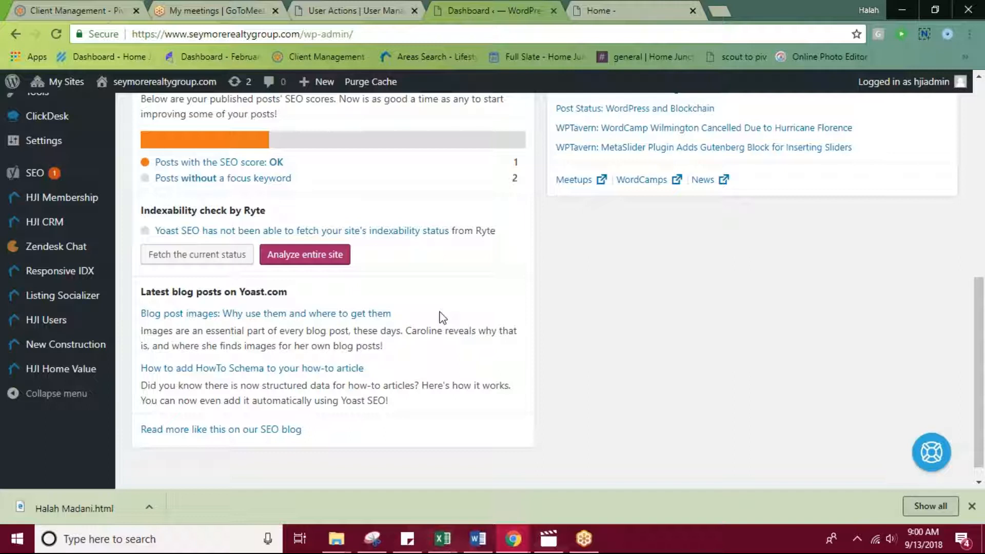
left_click(972, 12)
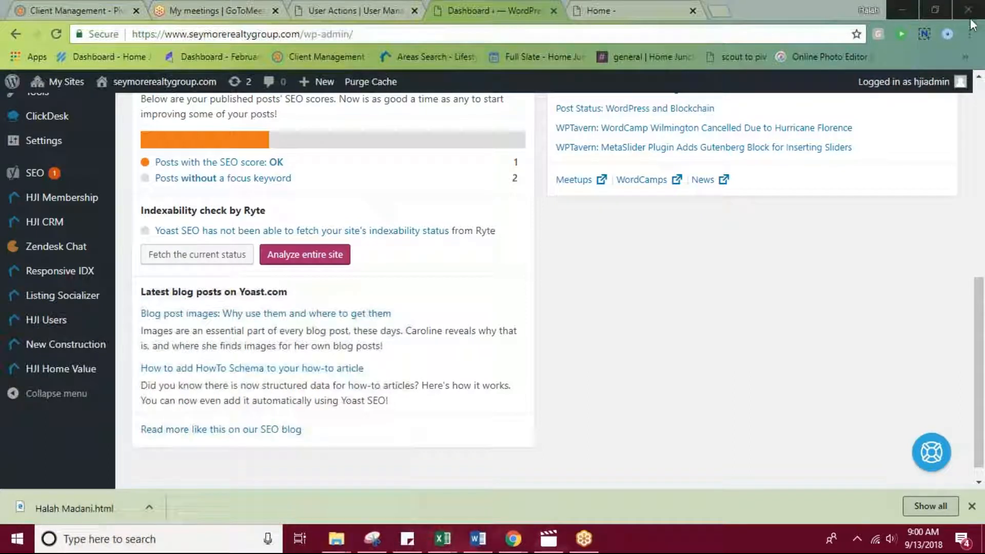